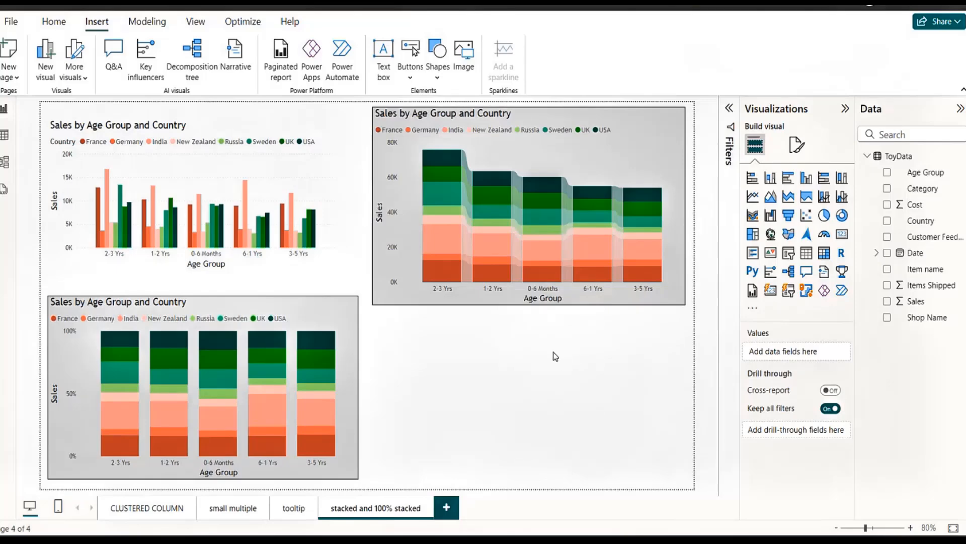
# Examine the France sales for the 2-3 Yrs and 3-5 Yrs columns in the stacked column chart.
pyautogui.moveTo(465, 274)
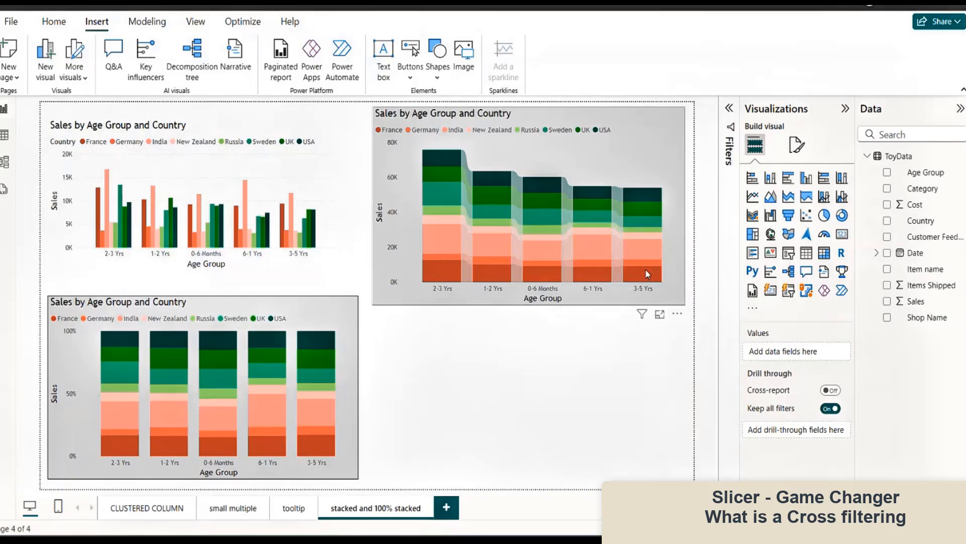
pyautogui.moveTo(650, 276)
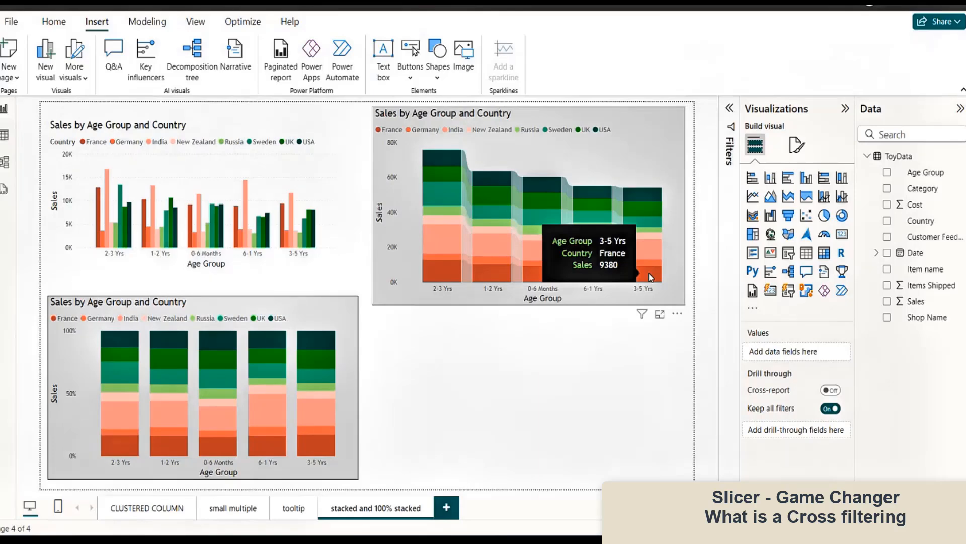
pyautogui.moveTo(431, 269)
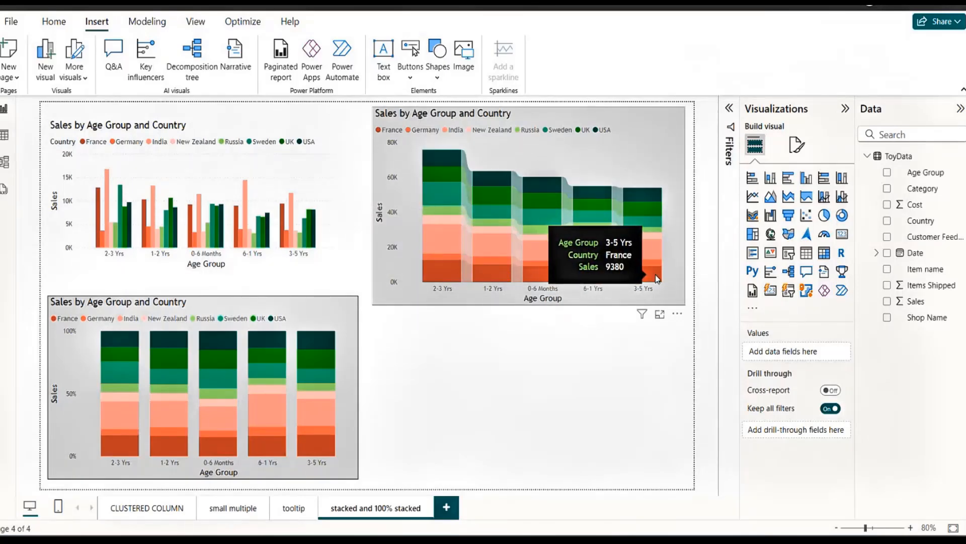
pyautogui.click(628, 120)
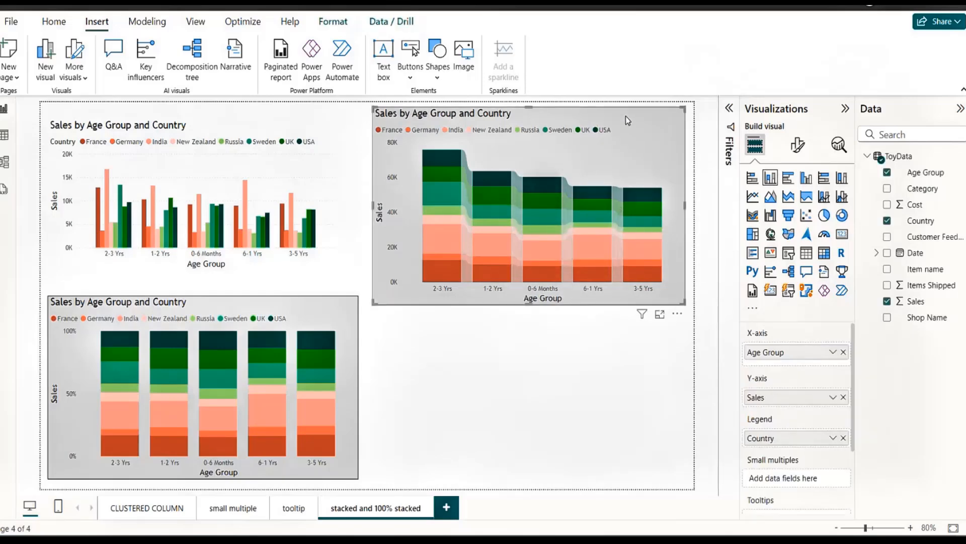
pyautogui.click(530, 380)
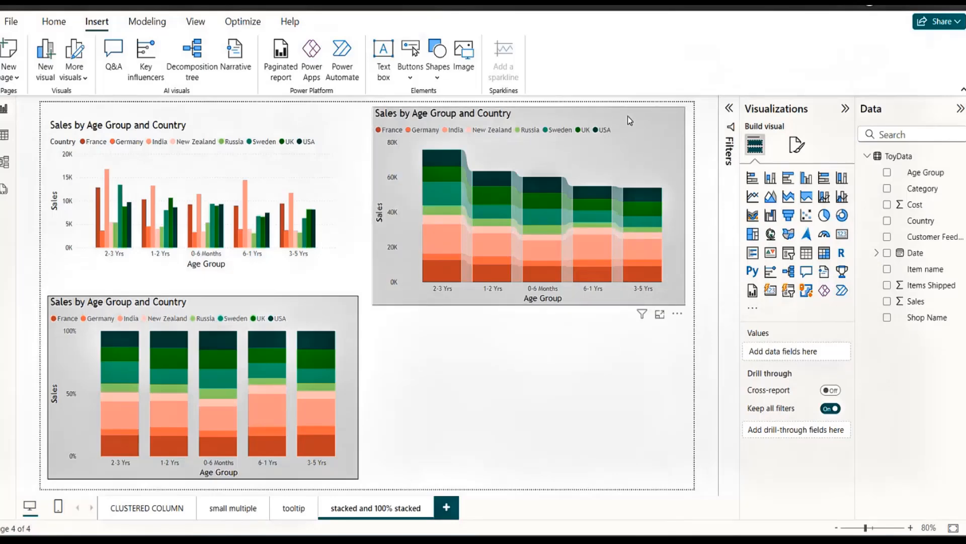
# Move the stacked column chart slightly so it sits against the right edge of the report page.
pyautogui.moveTo(629, 116); pyautogui.dragTo(636, 117)
pyautogui.click(707, 153)
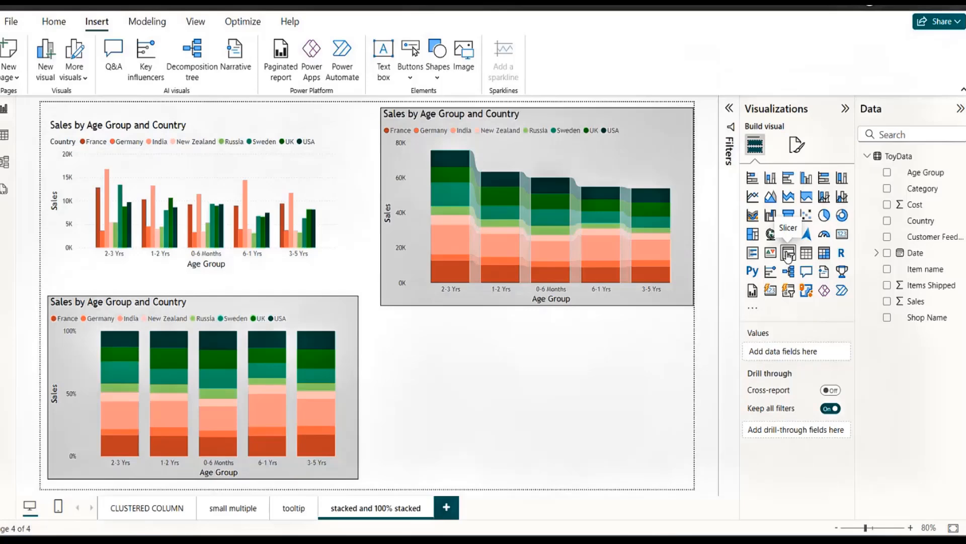
# Add a slicer in the empty area below the stacked column chart and assign it the Age Group field.
pyautogui.click(788, 255)
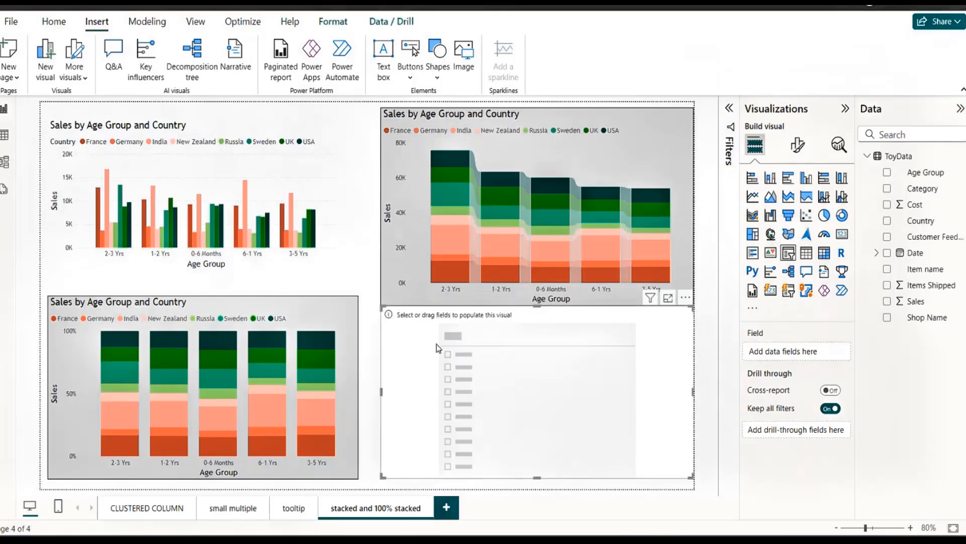
pyautogui.moveTo(436, 343); pyautogui.dragTo(552, 383)
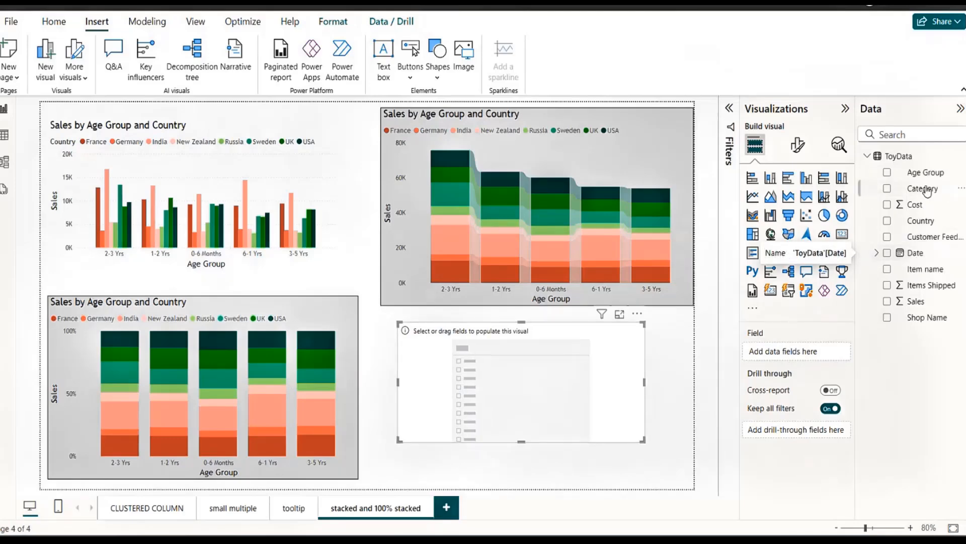
pyautogui.moveTo(927, 173); pyautogui.dragTo(791, 354)
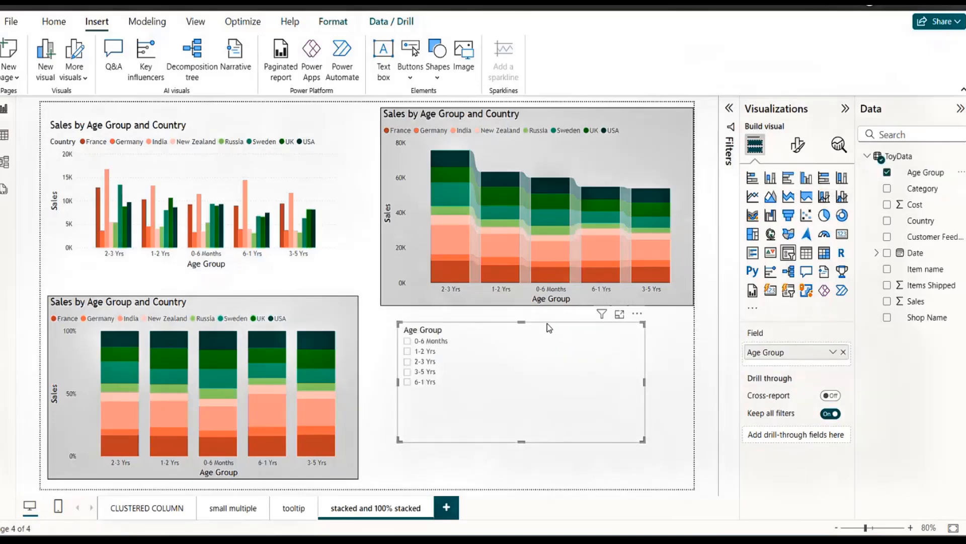
# Narrow the Age Group slicer to about half its width and position it below the right part of the stacked column chart.
pyautogui.moveTo(547, 324); pyautogui.dragTo(568, 330)
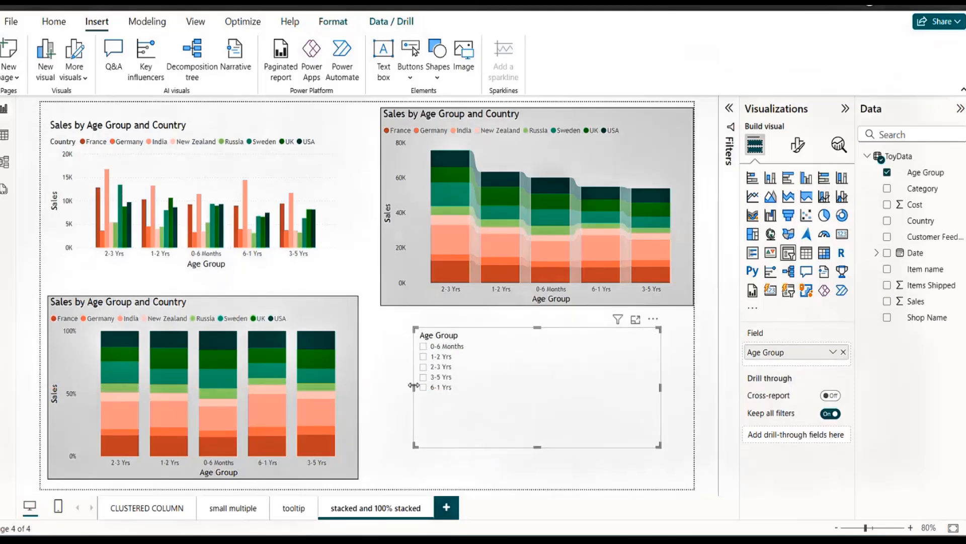
pyautogui.moveTo(414, 387); pyautogui.dragTo(535, 378)
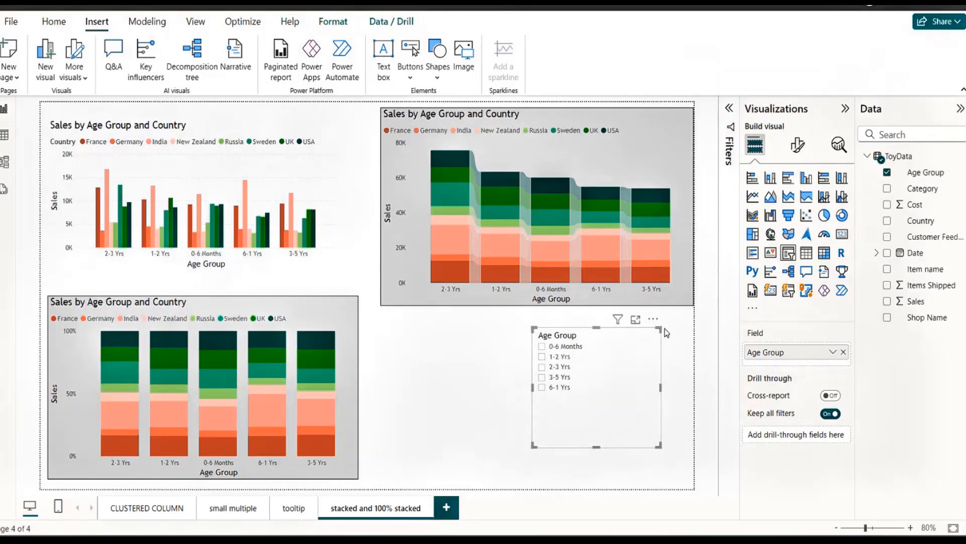
pyautogui.moveTo(653, 321); pyautogui.dragTo(653, 333)
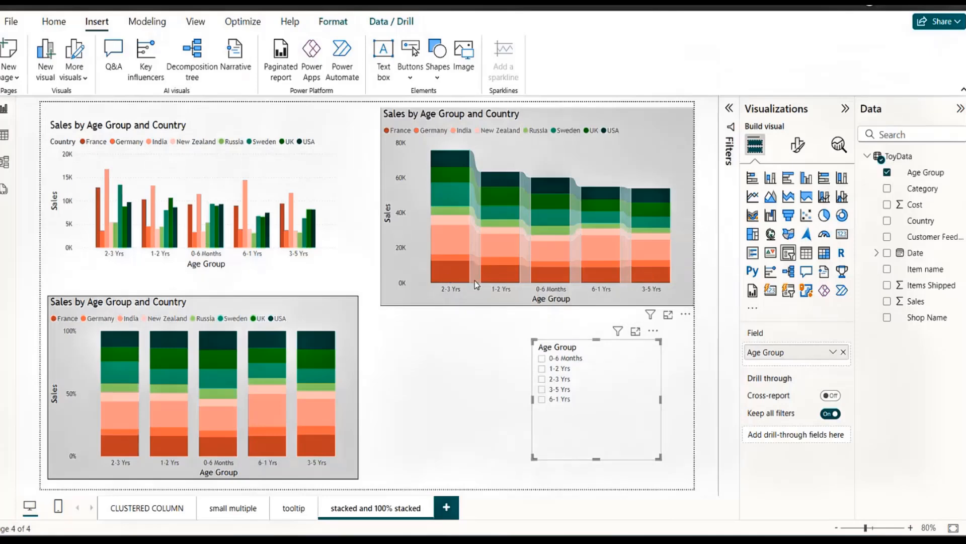
# Filter the charts by the 3-5 Yrs, 2-3 Yrs and 6-1 Yrs age groups with the slicer and clear all its selections.
pyautogui.moveTo(475, 283)
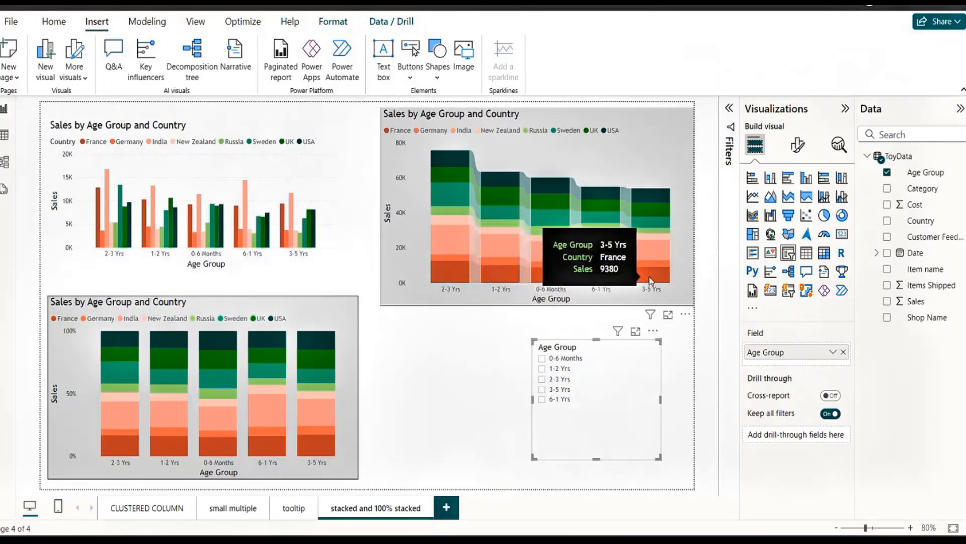
pyautogui.click(542, 389)
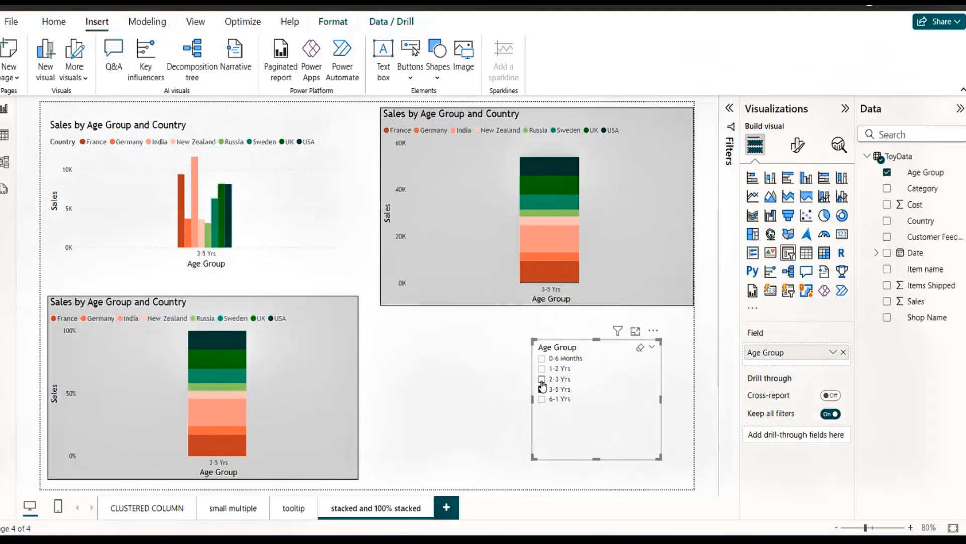
pyautogui.click(542, 379)
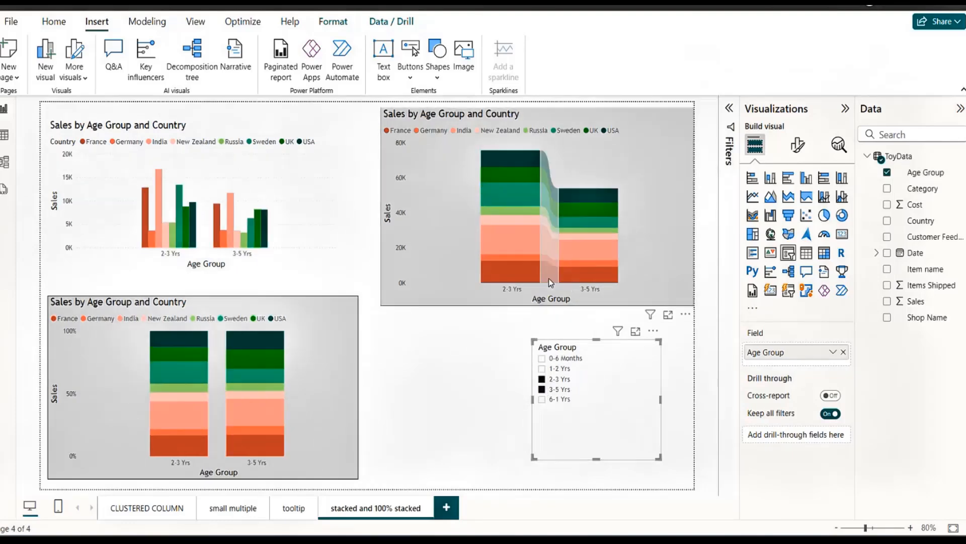
pyautogui.moveTo(551, 283)
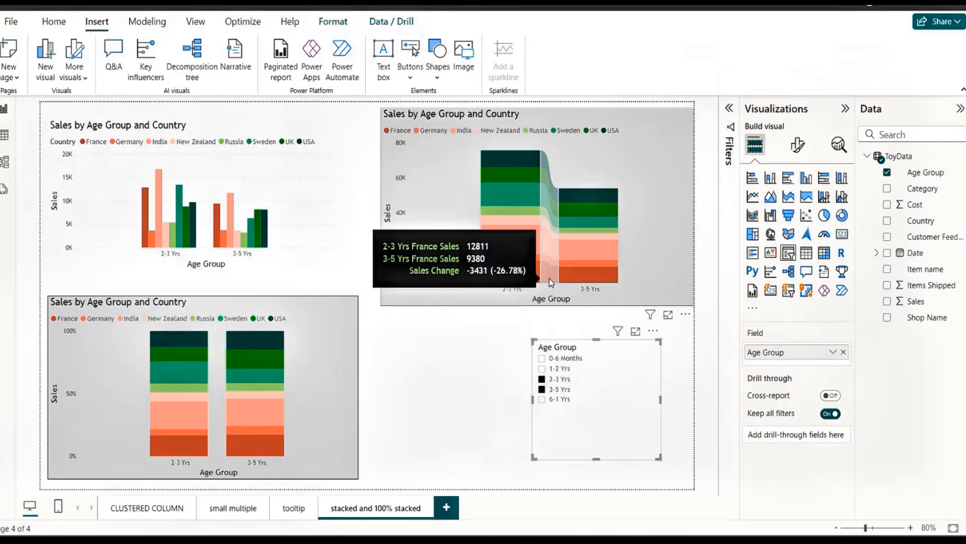
pyautogui.click(542, 400)
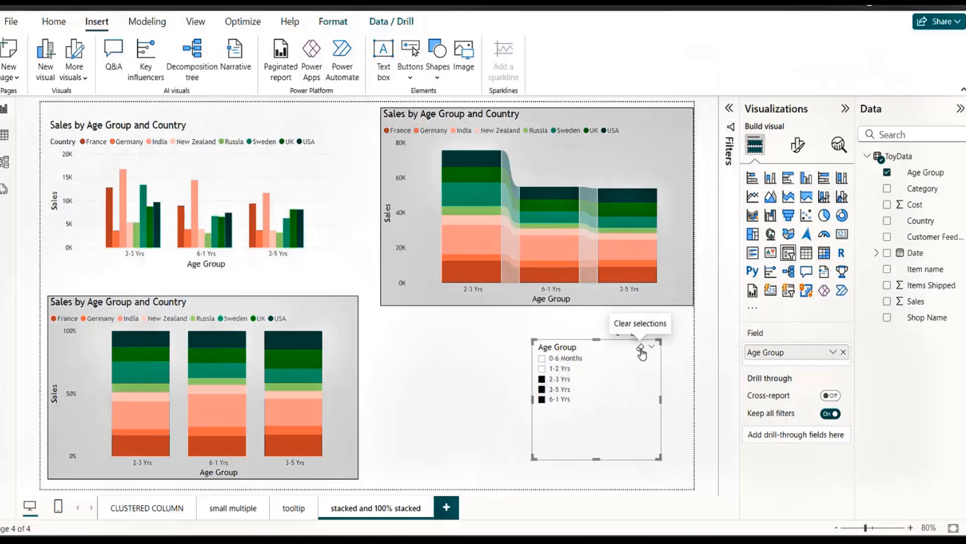
pyautogui.click(641, 349)
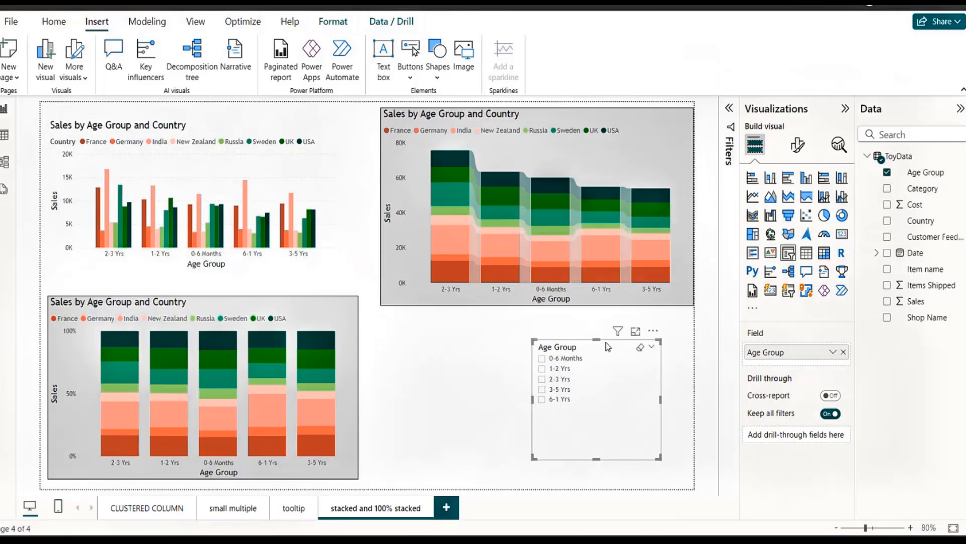
# Shift the slicer toward the left side of the stacked column chart and view the options of that chart's Age Group X-axis field.
pyautogui.moveTo(608, 347); pyautogui.dragTo(466, 338)
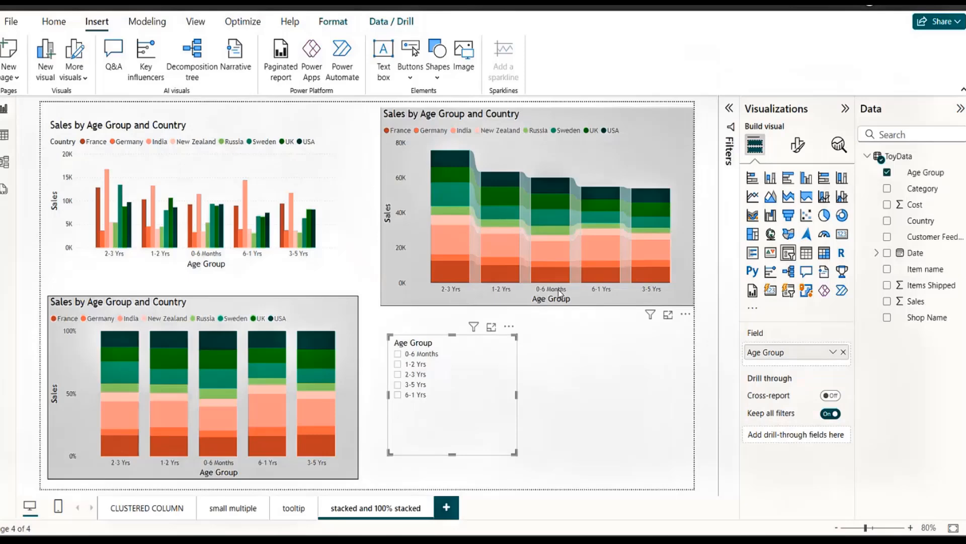
pyautogui.click(464, 287)
pyautogui.click(833, 352)
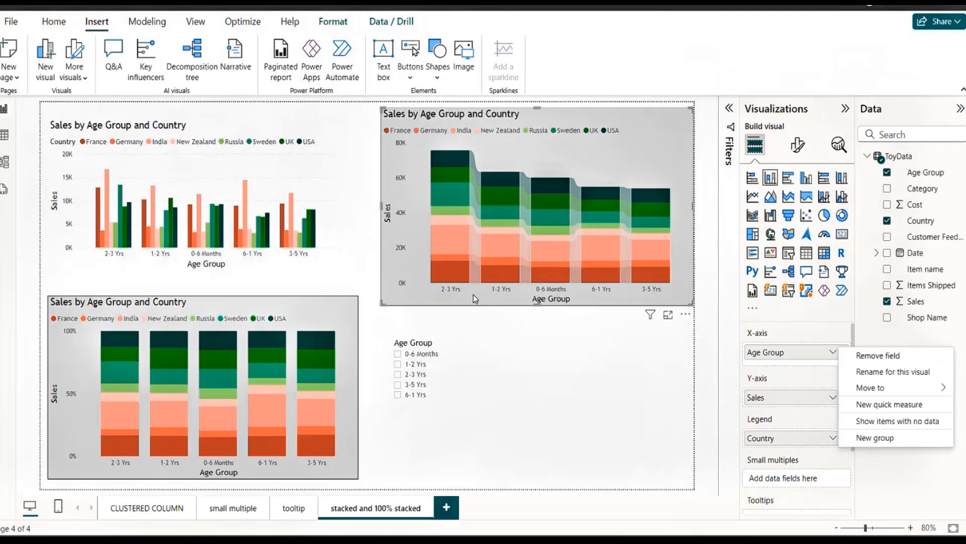
pyautogui.click(531, 347)
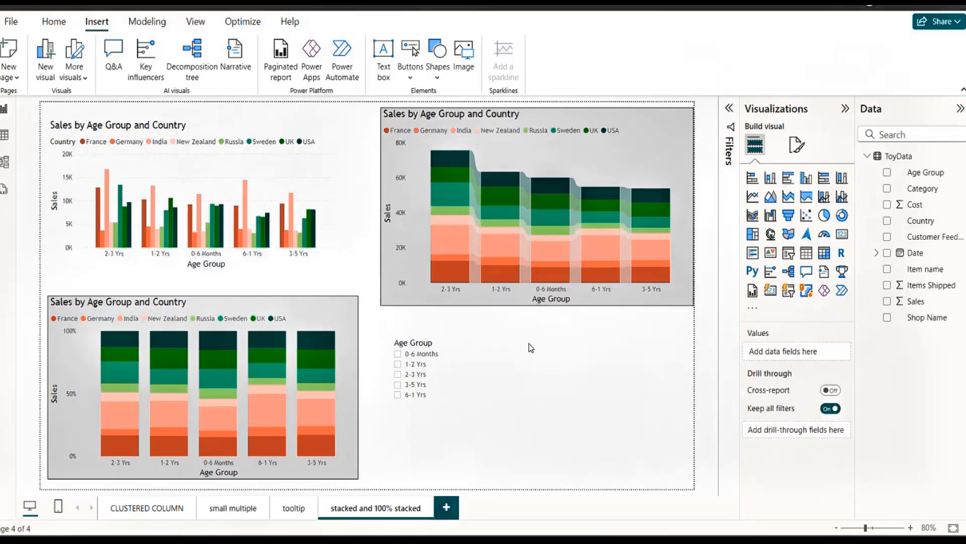
# Examine the Age Group column in the ToyData table and return to the report.
pyautogui.click(4, 136)
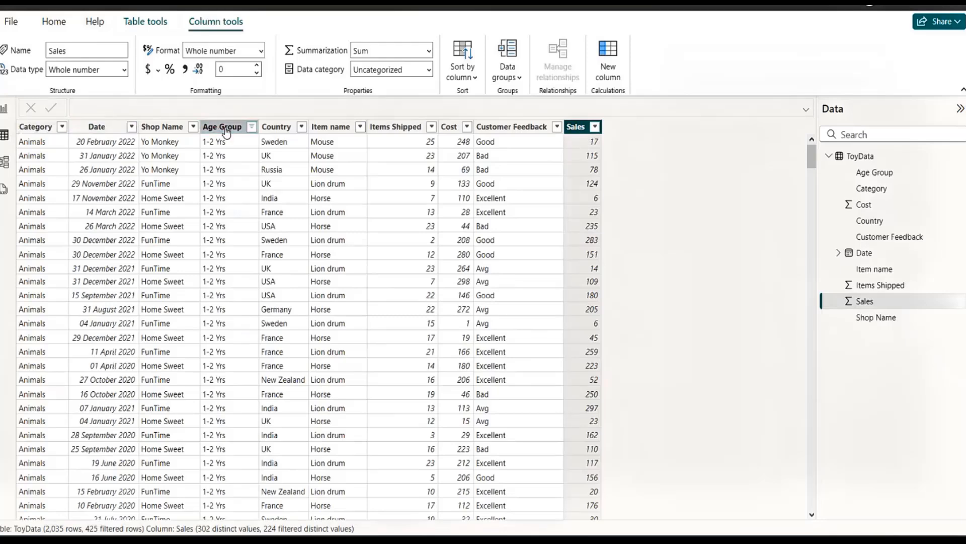
pyautogui.click(226, 133)
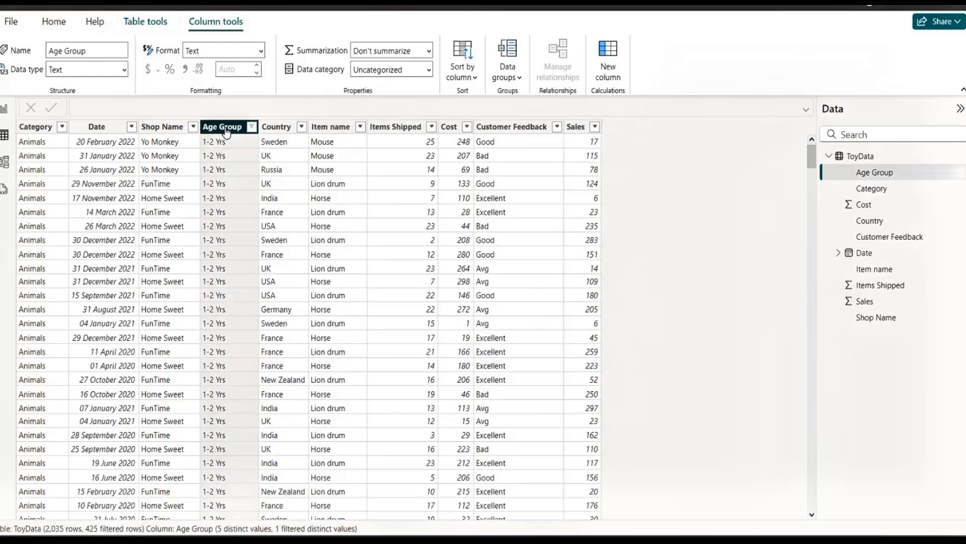
pyautogui.click(7, 115)
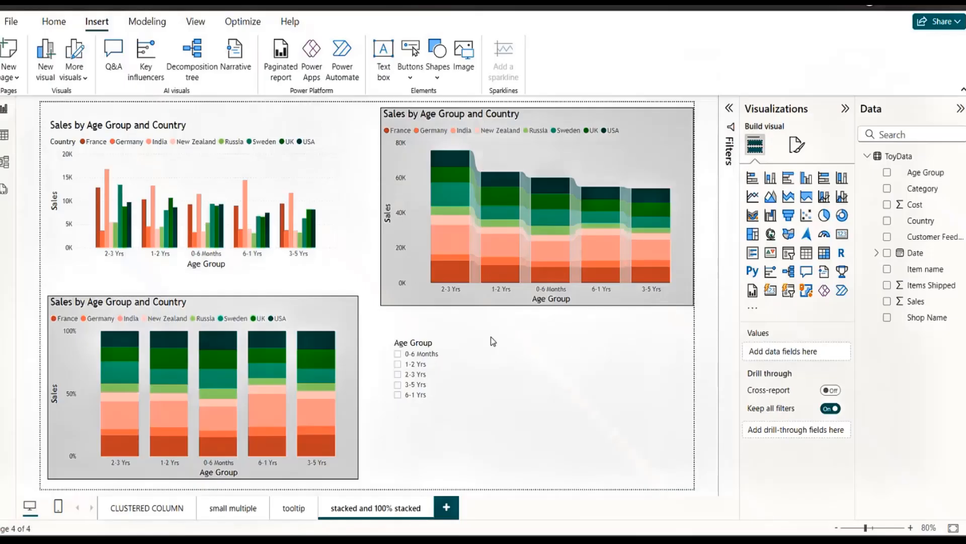
# Move the Age Group slicer back below the right part of the stacked column chart.
pyautogui.click(517, 351)
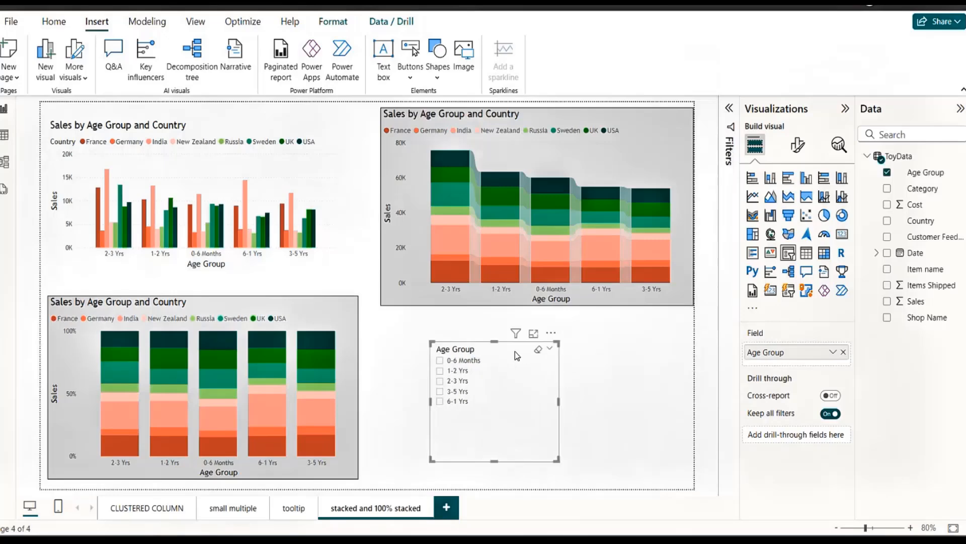
pyautogui.moveTo(515, 352); pyautogui.dragTo(631, 341)
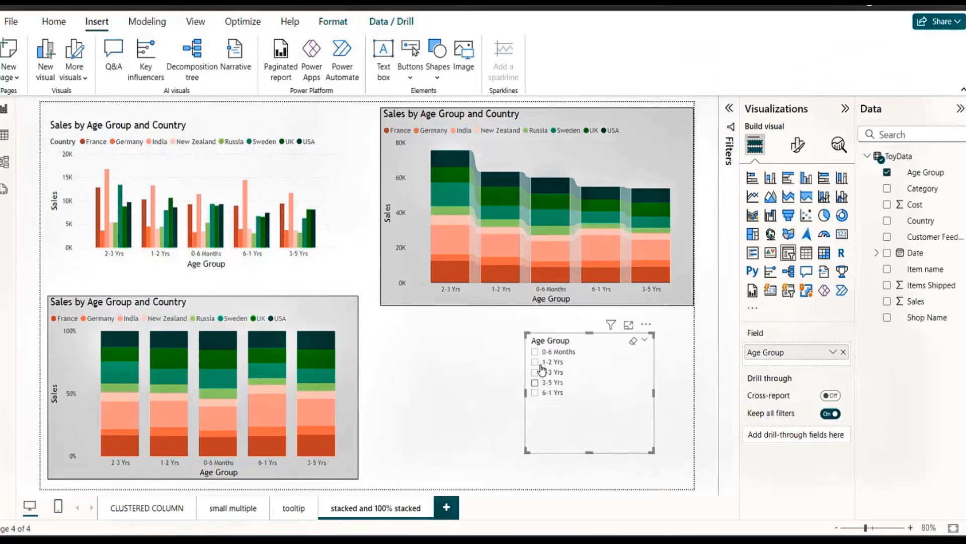
# Filter the charts to 1-2 Yrs alone, switch to 2-3 Yrs and 3-5 Yrs together, and compare the two age groups in the stacked chart.
pyautogui.click(535, 362)
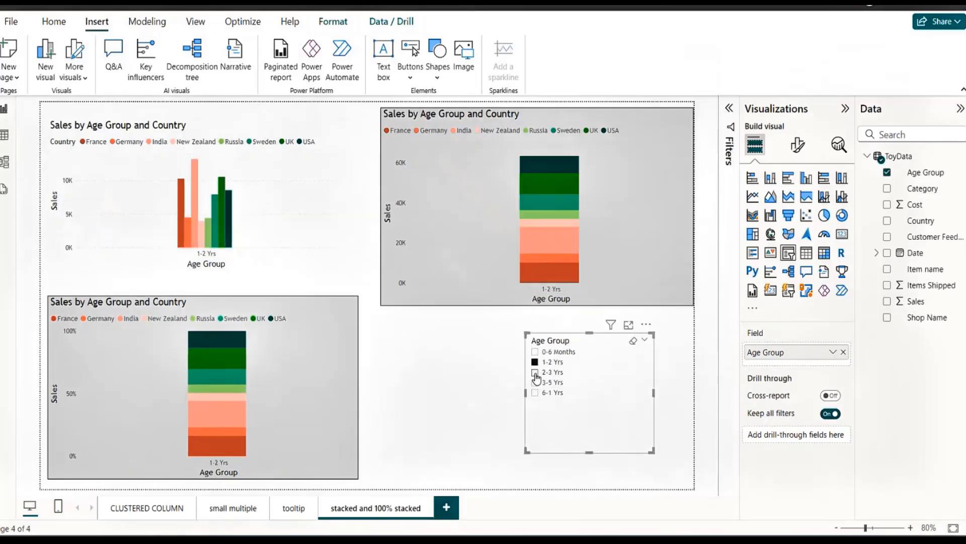
pyautogui.click(535, 372)
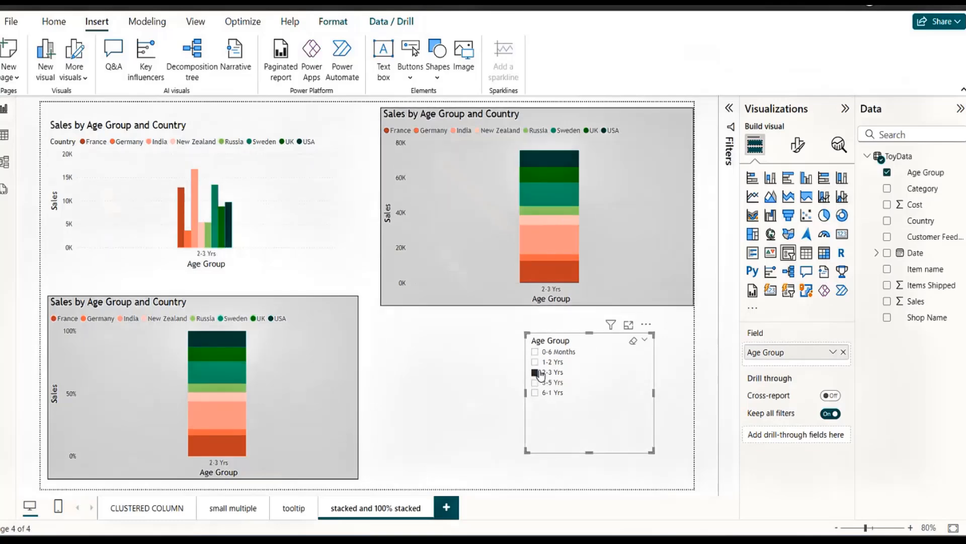
pyautogui.keyDown('ctrl'); pyautogui.click(535, 383); pyautogui.keyUp('ctrl')
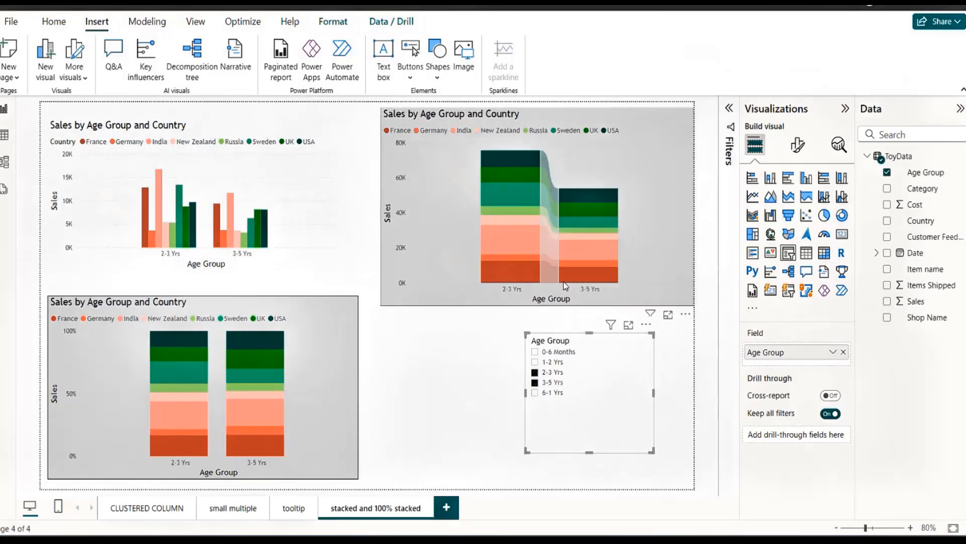
pyautogui.moveTo(554, 276)
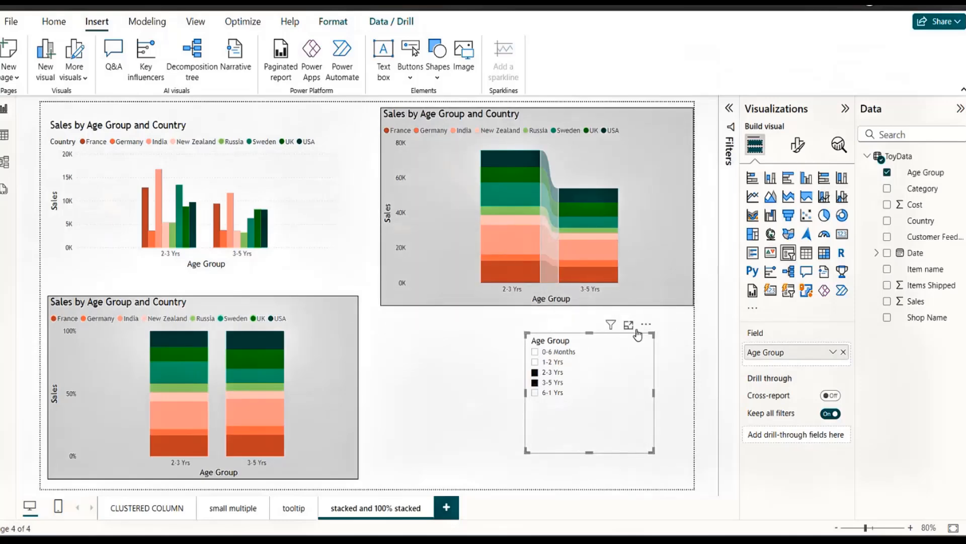
# Nudge the slicer down and left, and replace its selections with only the 6-1 Yrs age group.
pyautogui.moveTo(621, 335); pyautogui.dragTo(608, 345)
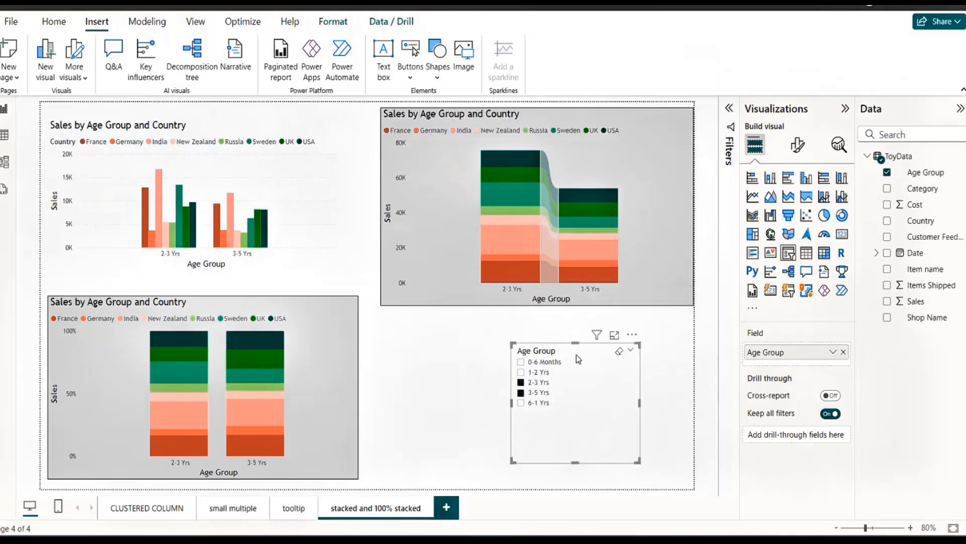
pyautogui.click(621, 353)
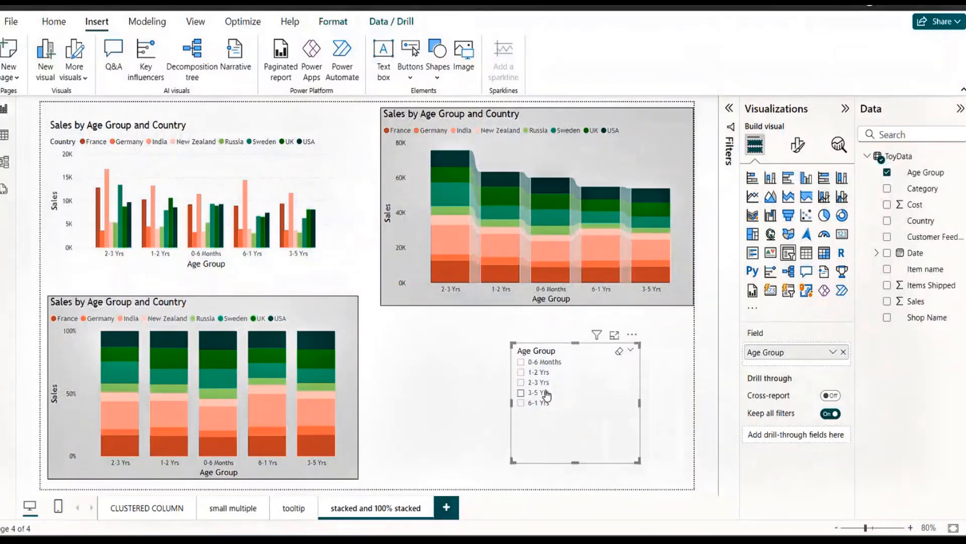
pyautogui.click(521, 404)
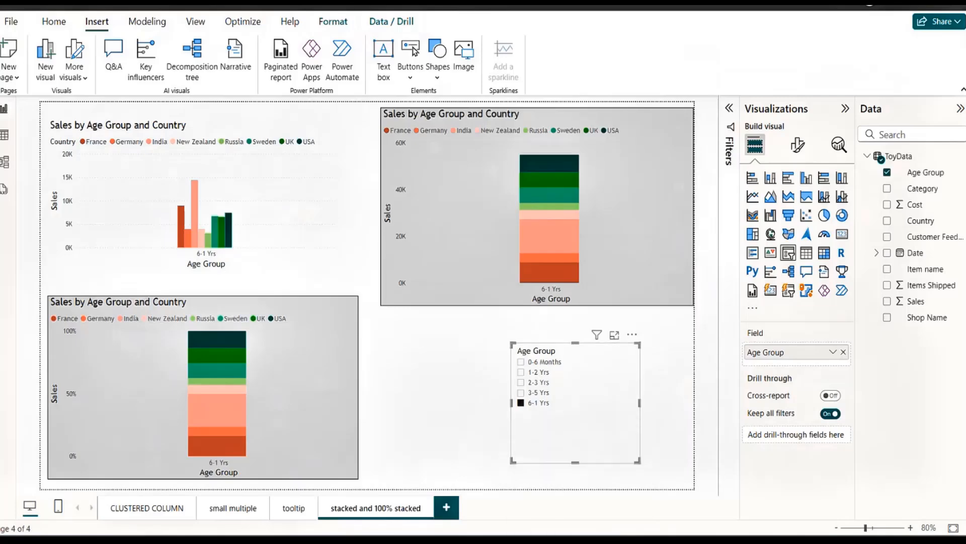
# Switch to the Notepad file BI DayWise Points.txt to view the list of topics.
pyautogui.moveTo(579, 526)
pyautogui.click(574, 502)
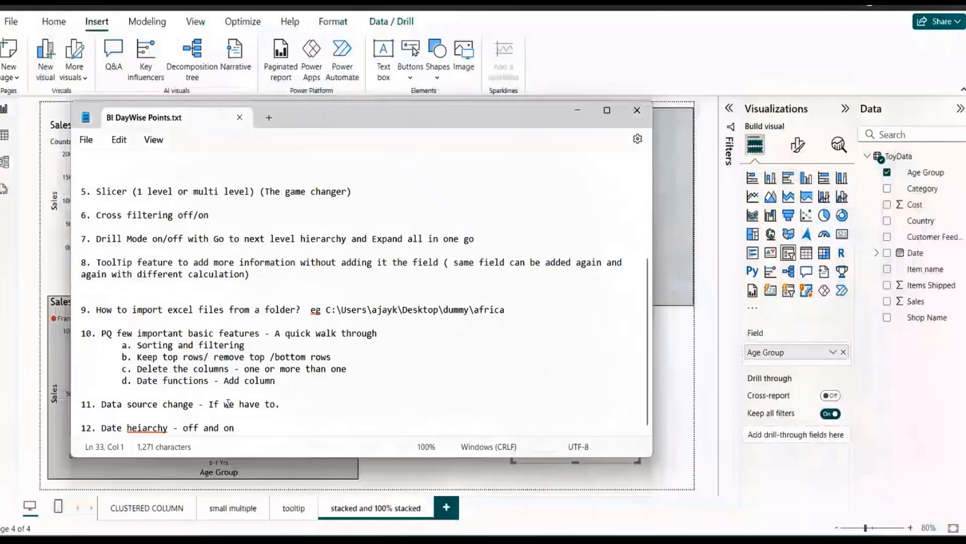
# Read through the topic list in Notepad, highlight item 6, Cross filtering off/on, and return to the Power BI report.
pyautogui.press('Down')
pyautogui.press('Down')
pyautogui.press('End')
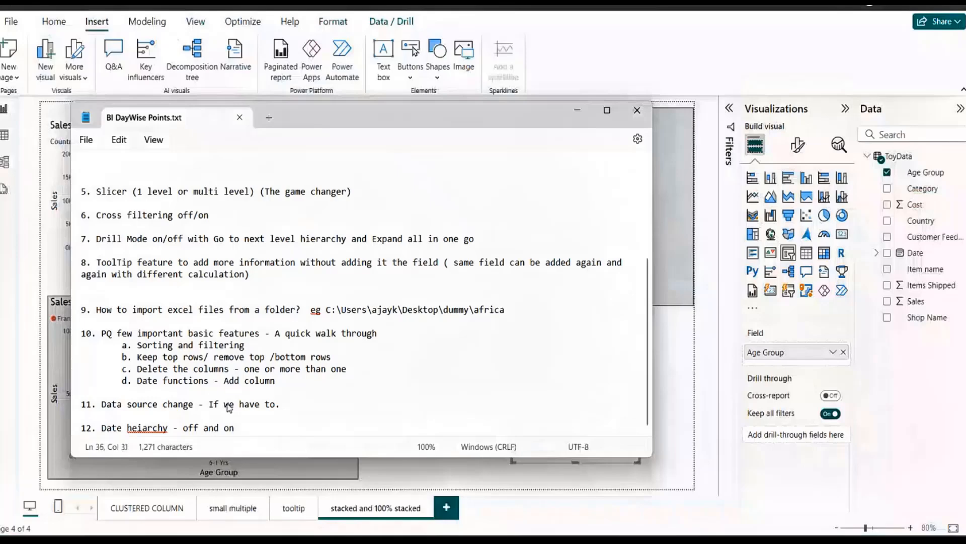
pyautogui.click(152, 344)
pyautogui.click(147, 378)
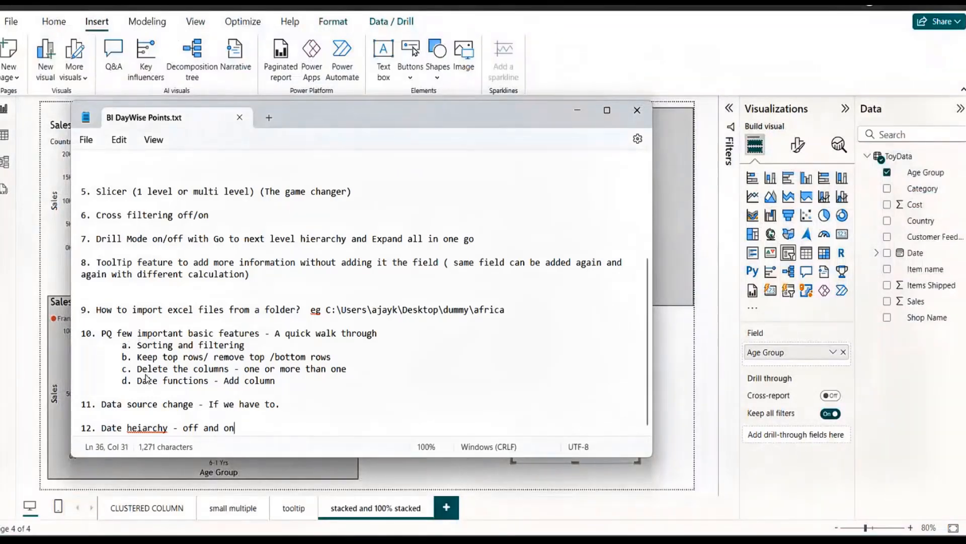
pyautogui.click(185, 238)
pyautogui.press('Up')
pyautogui.press('Up')
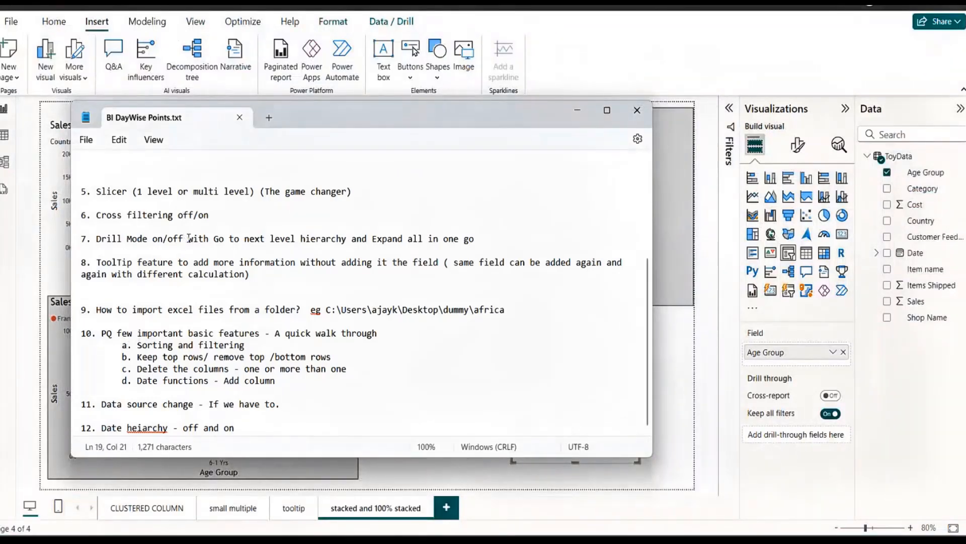
pyautogui.press('Up')
pyautogui.click(96, 216)
pyautogui.keyDown('shift'); pyautogui.click(234, 226); pyautogui.keyUp('shift')
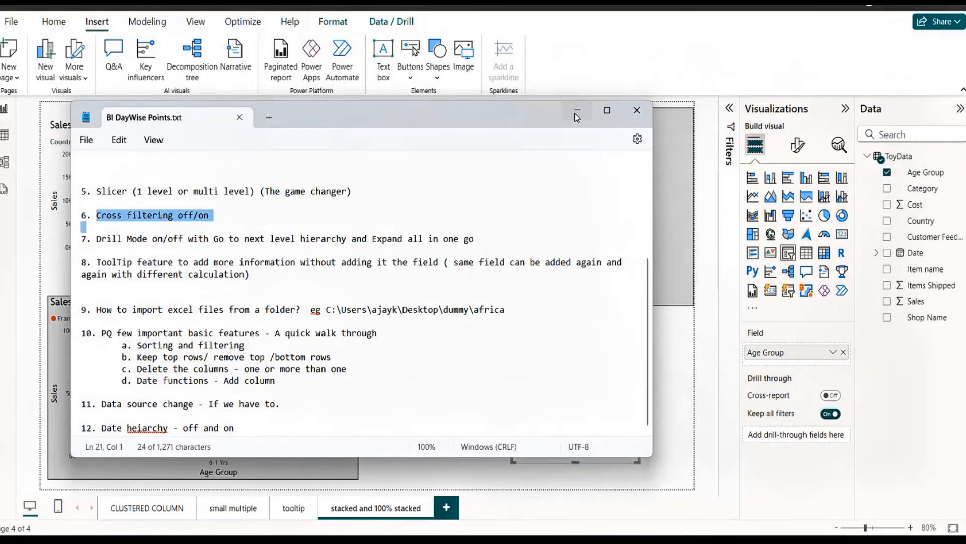
pyautogui.click(577, 110)
# Filter the charts to 2-3 Yrs once more, and clear and remove the Age Group slicer from the page.
pyautogui.click(522, 383)
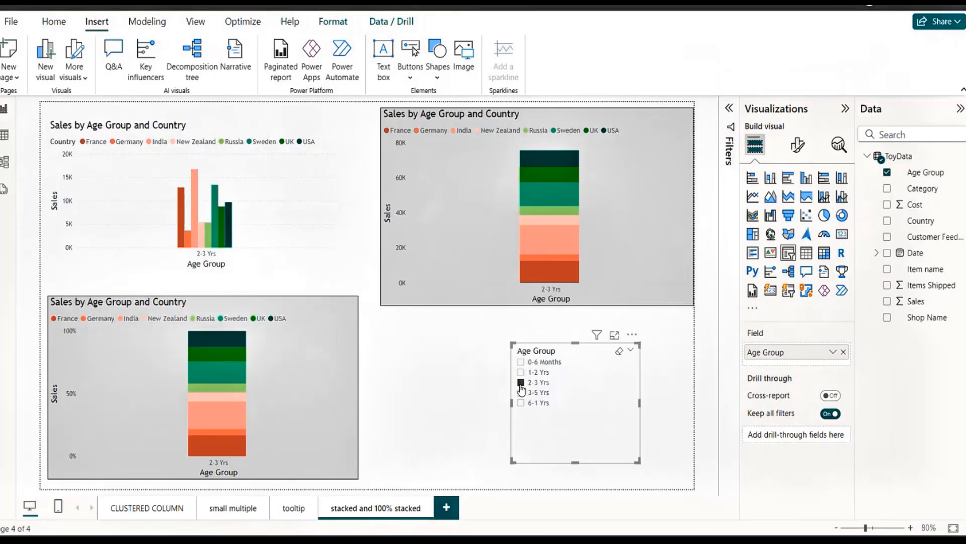
pyautogui.click(619, 351)
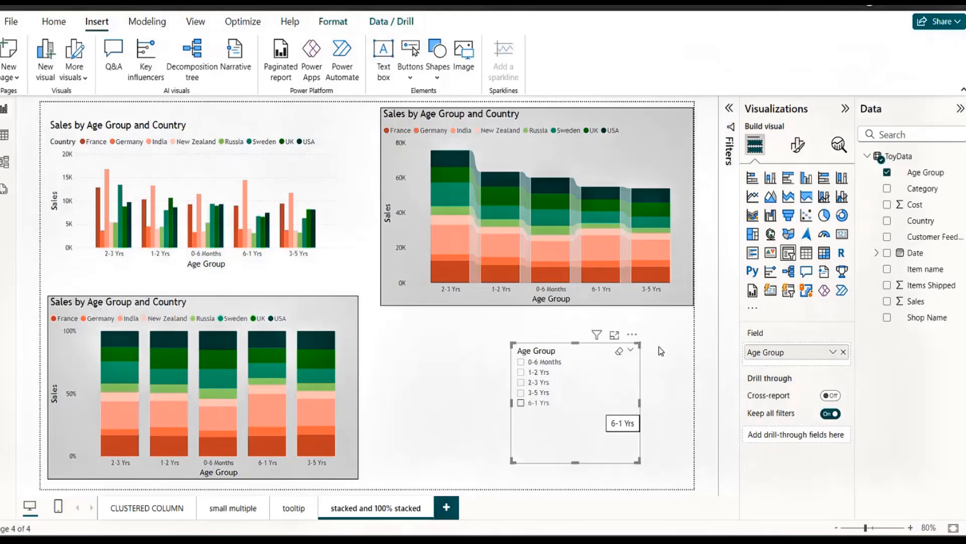
pyautogui.click(632, 334)
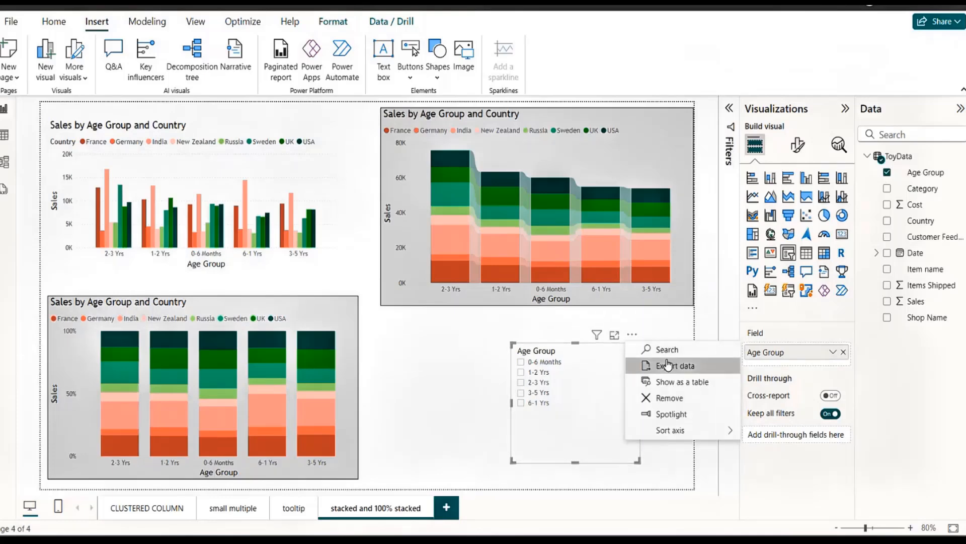
pyautogui.click(668, 398)
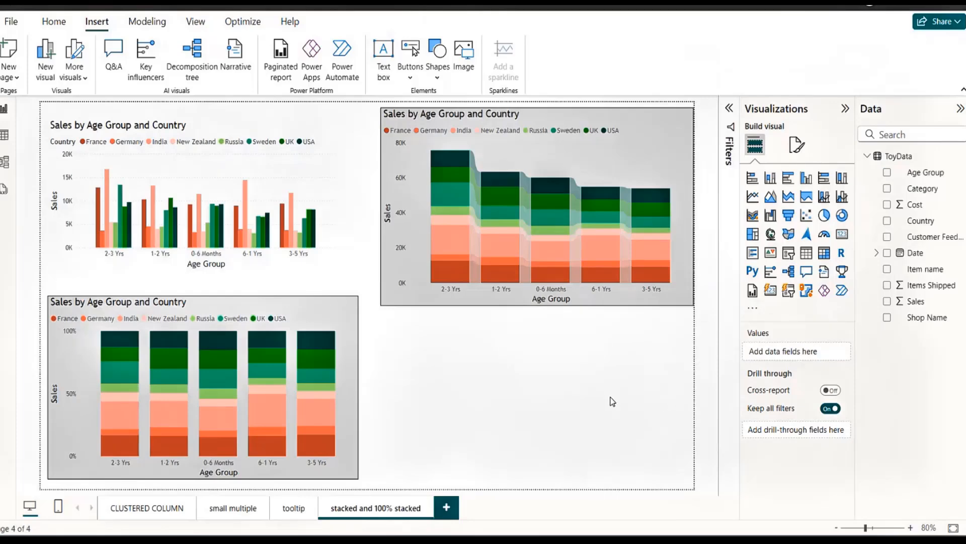
# Cross-highlight the France and India segments of the 2-3 Yrs column in the 100% stacked chart, and clear the highlight.
pyautogui.click(116, 455)
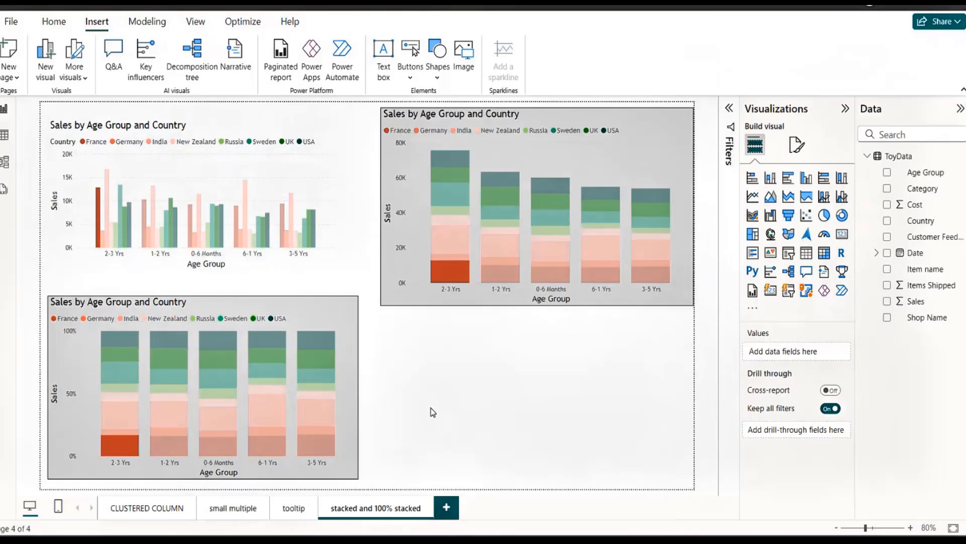
pyautogui.click(127, 416)
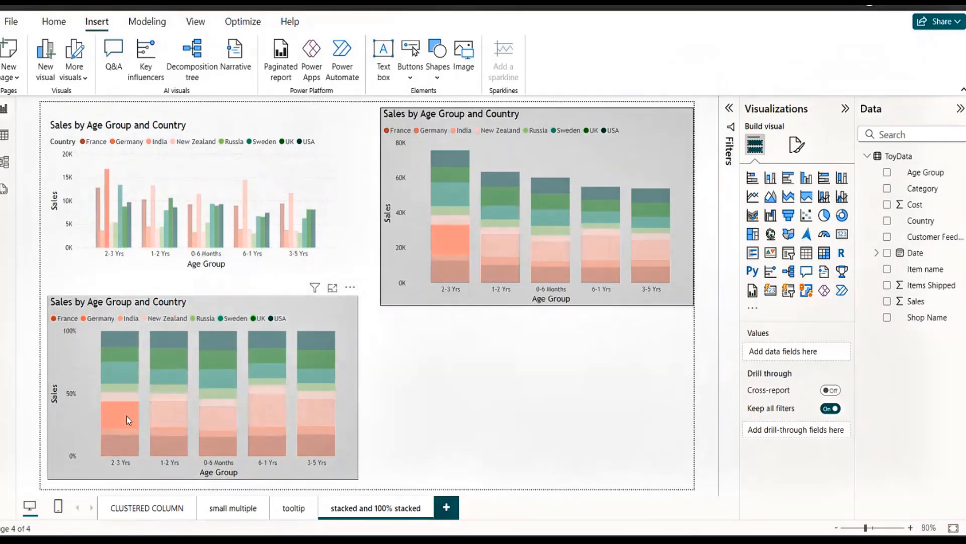
pyautogui.click(125, 415)
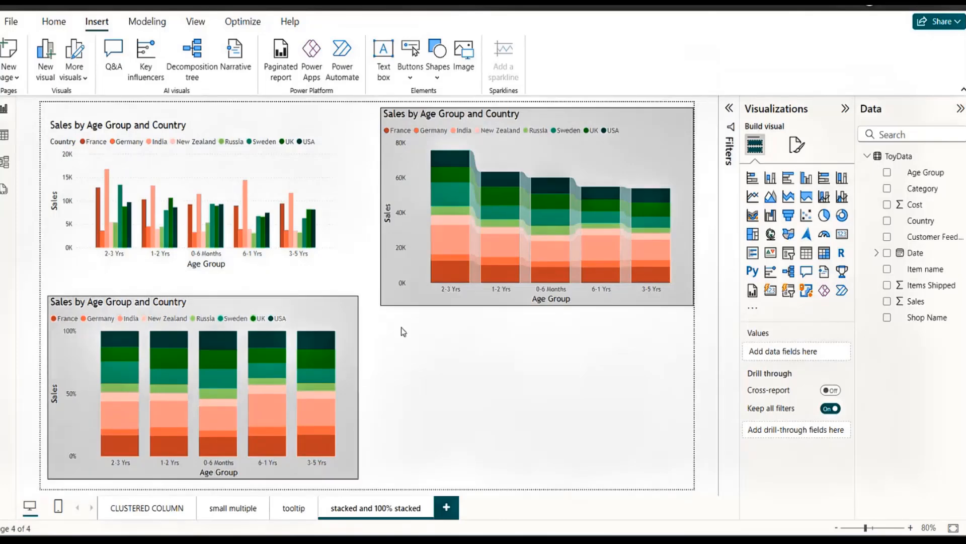
# Shorten the stacked column chart slightly from its lower edge and move it up to the page's upper edge.
pyautogui.click(476, 300)
pyautogui.moveTo(537, 305); pyautogui.dragTo(535, 294)
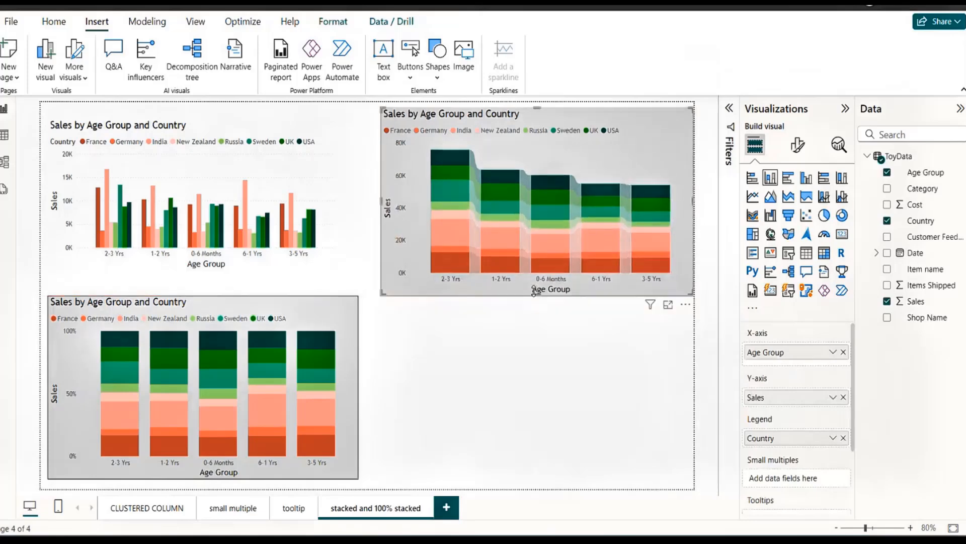
pyautogui.click(525, 350)
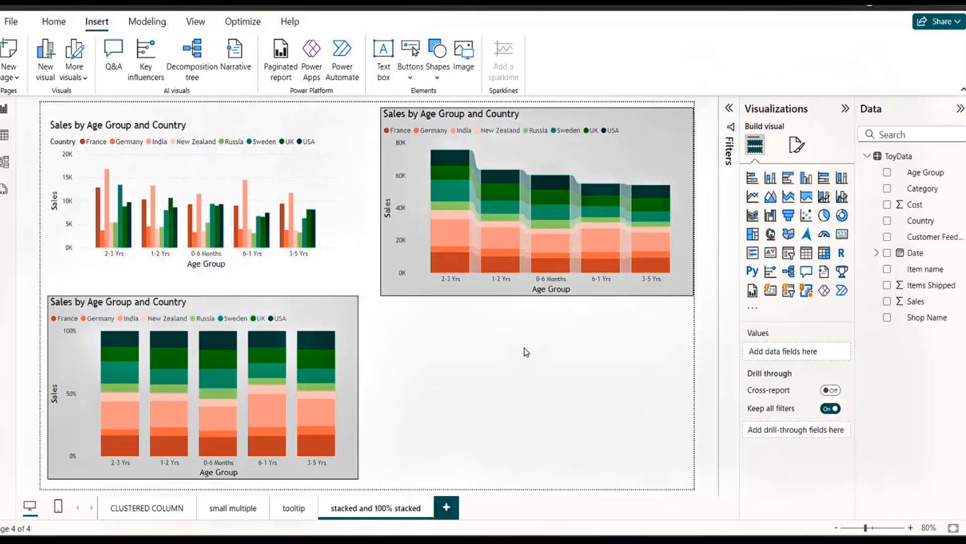
pyautogui.moveTo(653, 129); pyautogui.dragTo(649, 126)
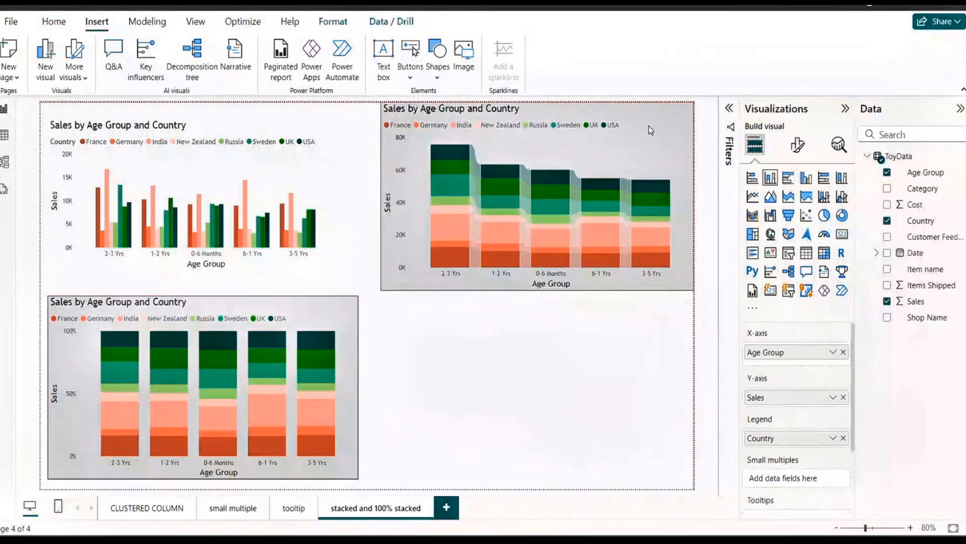
pyautogui.click(548, 386)
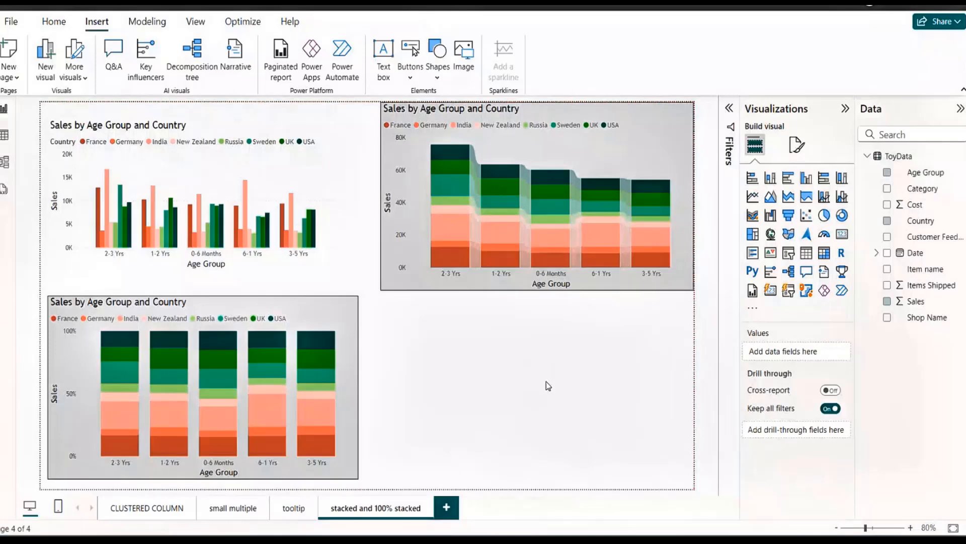
# Add a clustered column chart below the stacked column chart, with Date on the X-axis and Sales on the Y-axis.
pyautogui.click(314, 305)
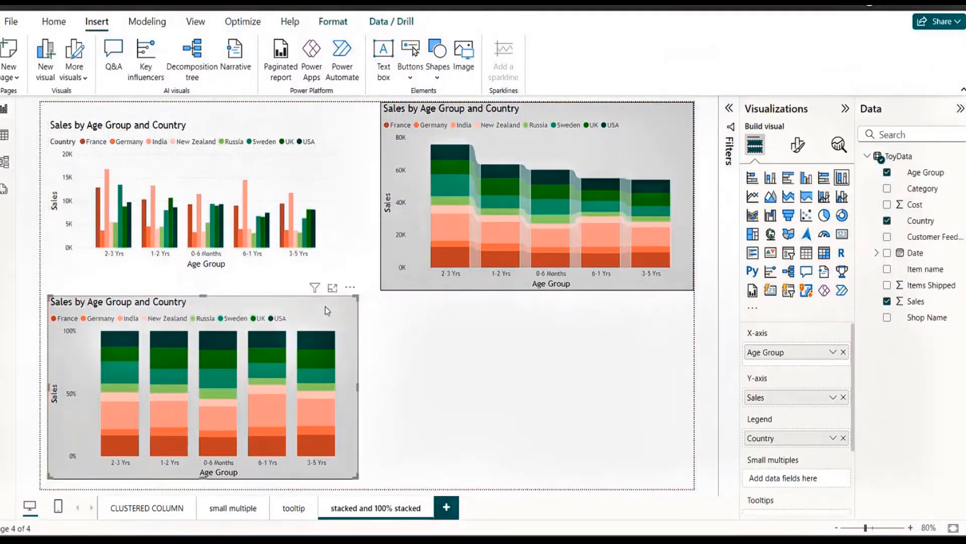
pyautogui.click(457, 318)
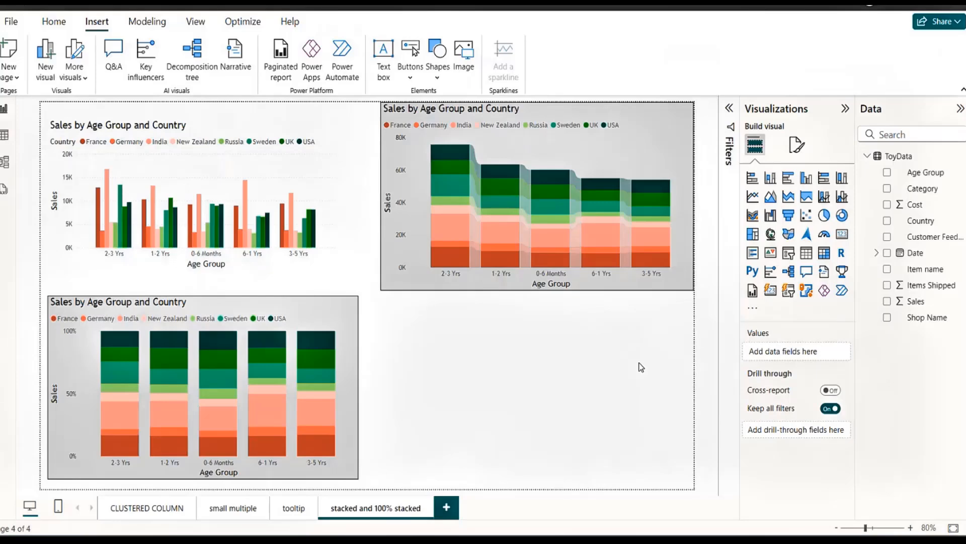
pyautogui.click(806, 179)
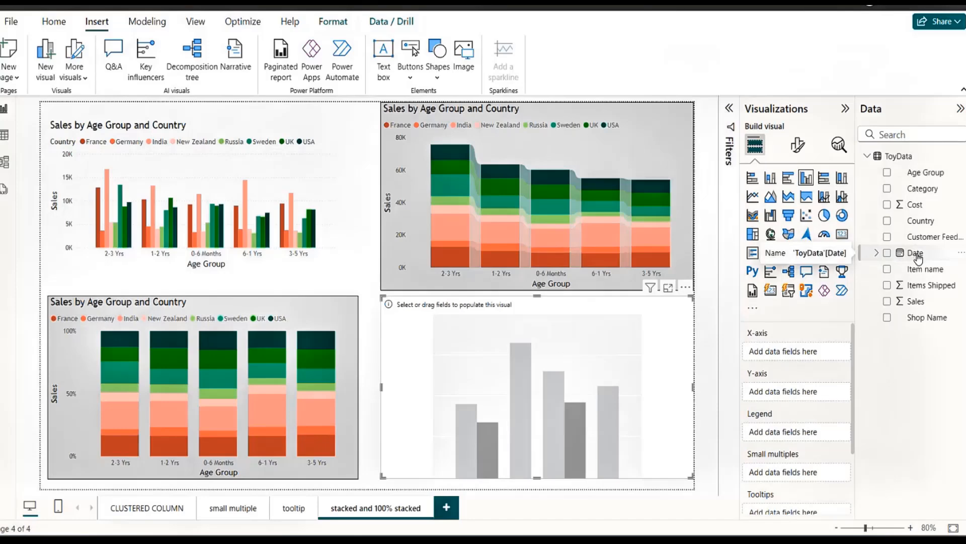
pyautogui.moveTo(918, 258); pyautogui.dragTo(796, 356)
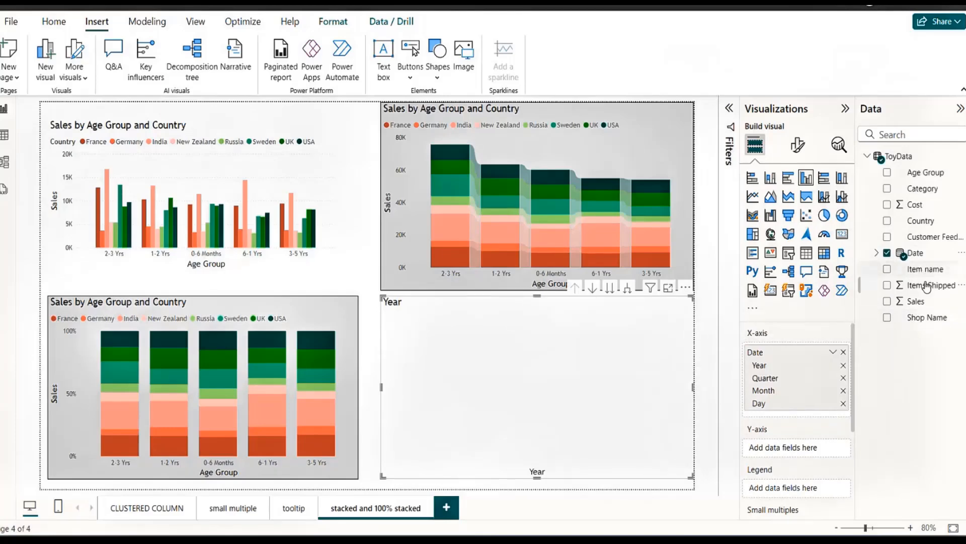
pyautogui.moveTo(914, 303); pyautogui.dragTo(796, 455)
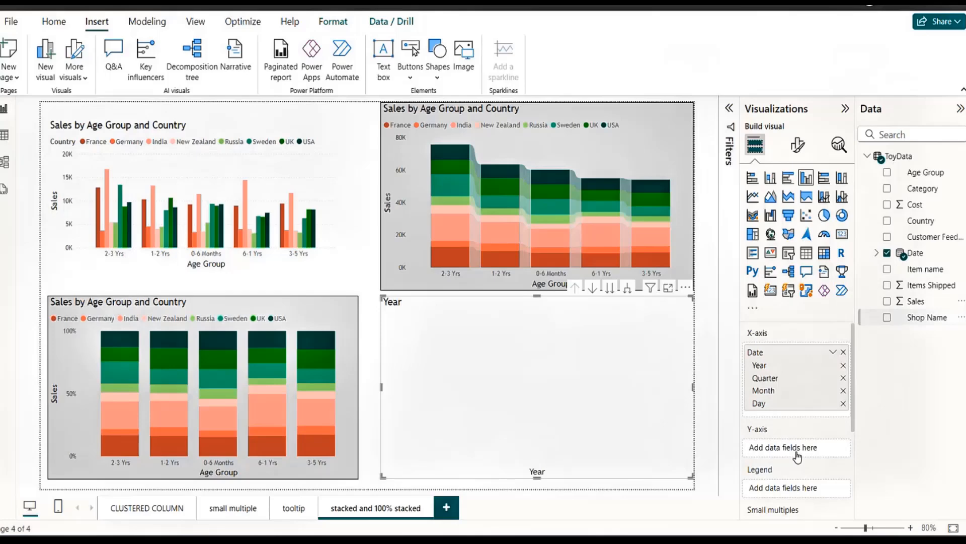
# Remove the Year, Quarter and Day levels from the new chart's date hierarchy, keeping only Month on the X-axis.
pyautogui.click(844, 366)
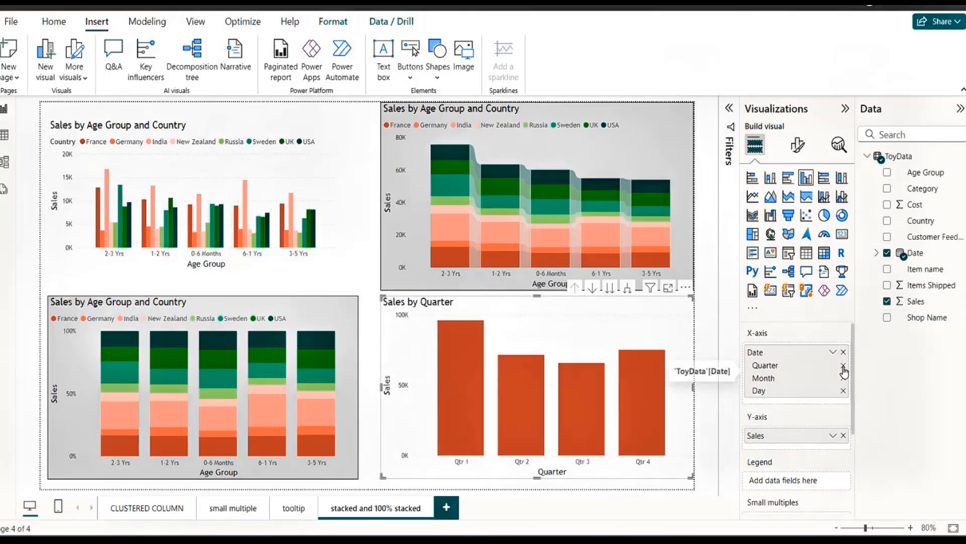
pyautogui.click(843, 367)
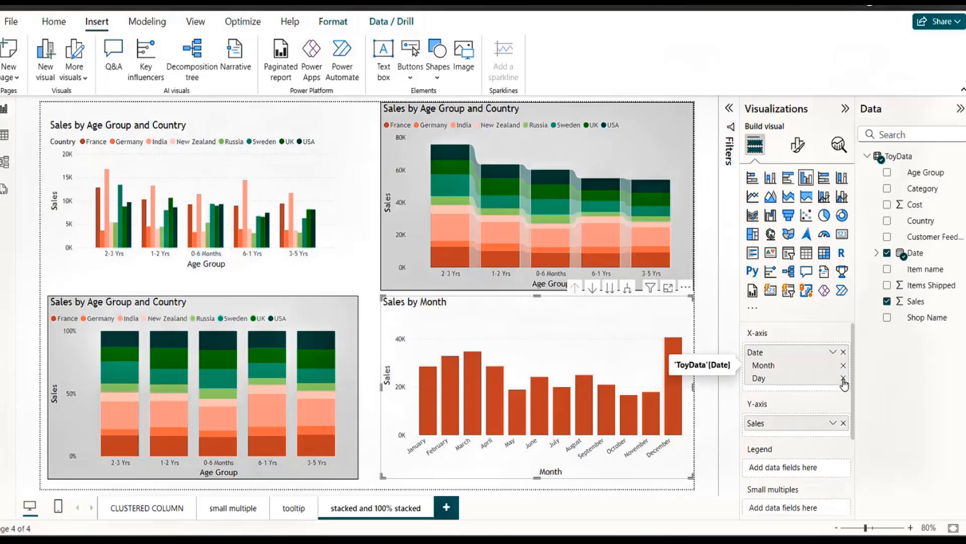
pyautogui.click(844, 379)
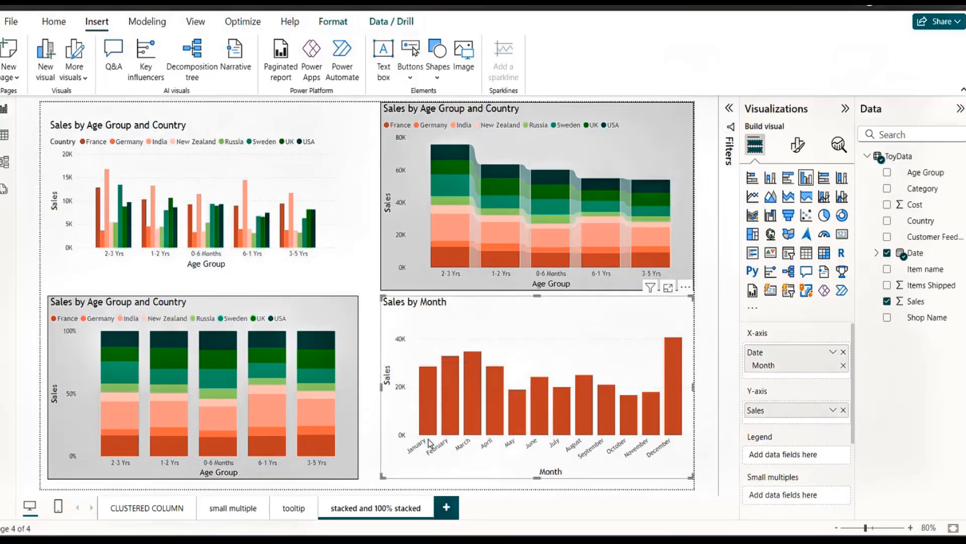
# Cross-highlight the other charts by January, February, March and April in turn from the monthly sales chart, and clear the highlight.
pyautogui.moveTo(428, 421)
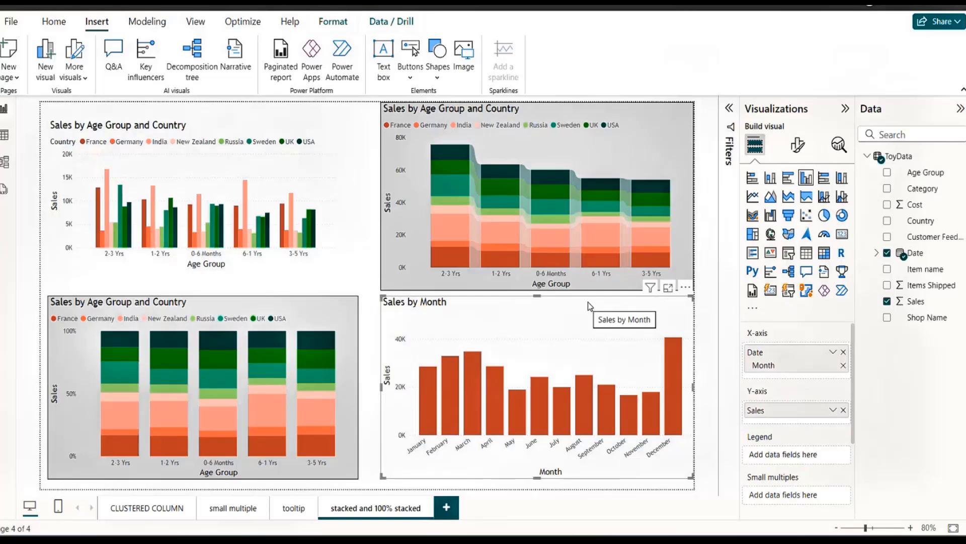
pyautogui.click(430, 393)
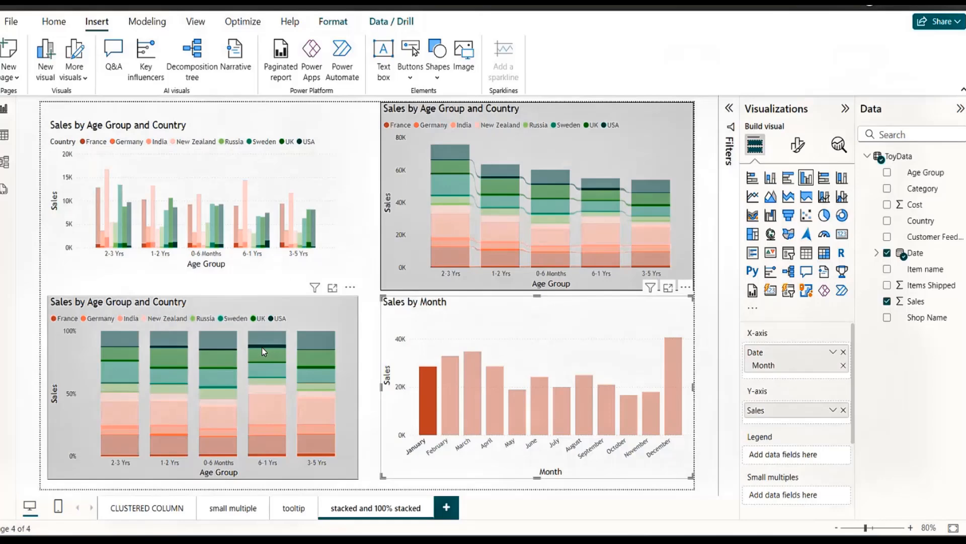
pyautogui.moveTo(262, 349)
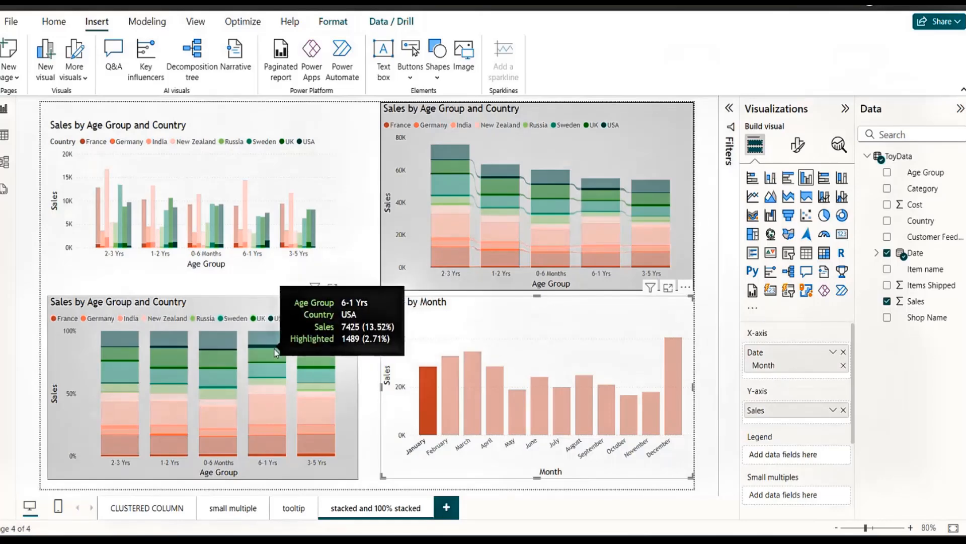
pyautogui.moveTo(430, 416)
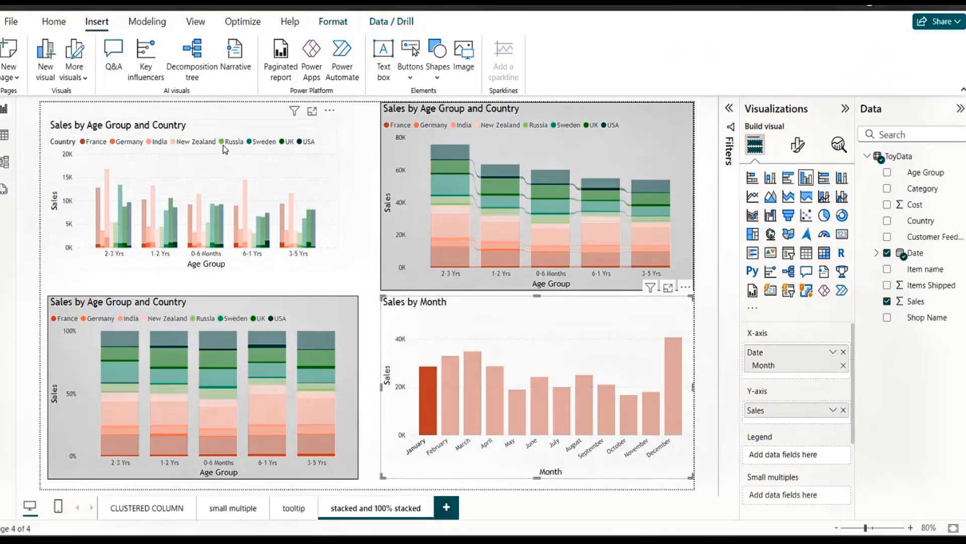
pyautogui.moveTo(434, 393)
pyautogui.click(450, 406)
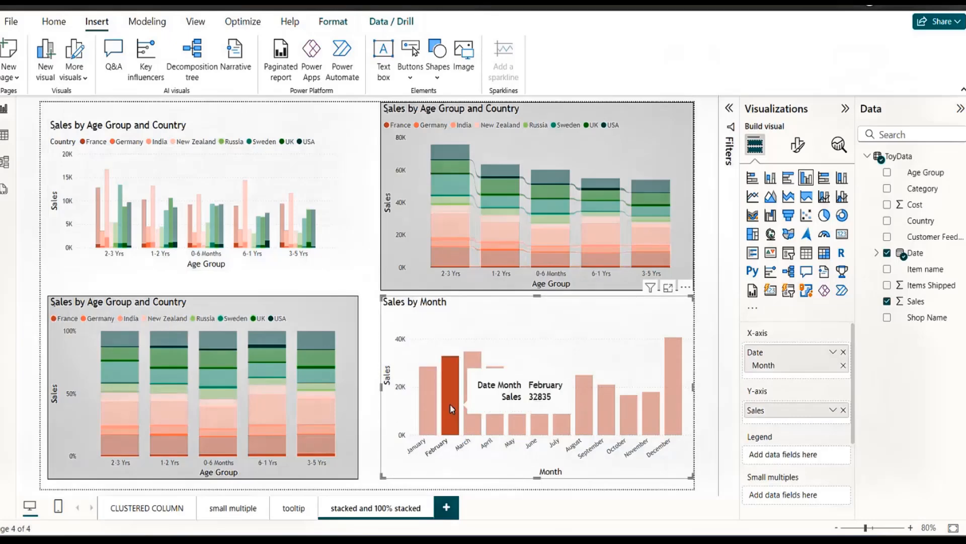
pyautogui.click(476, 415)
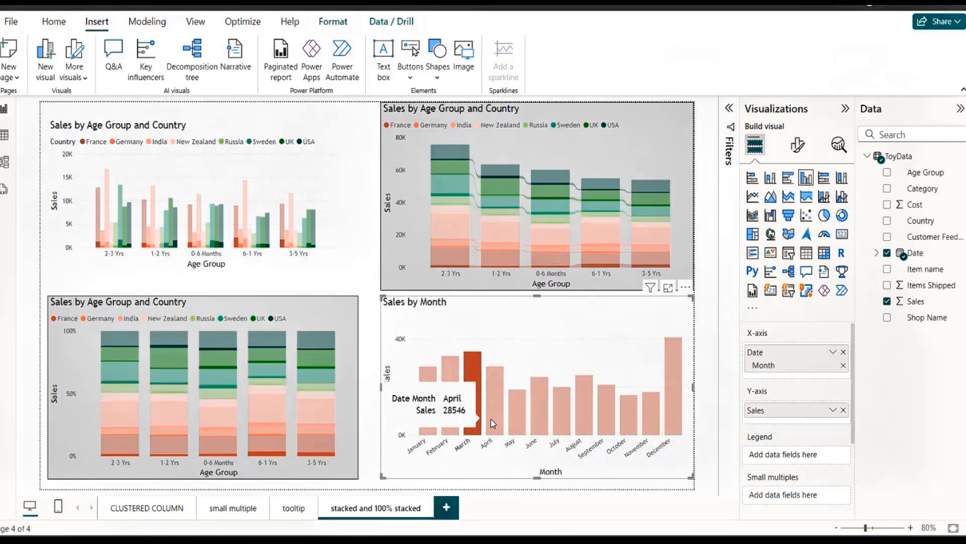
pyautogui.click(501, 425)
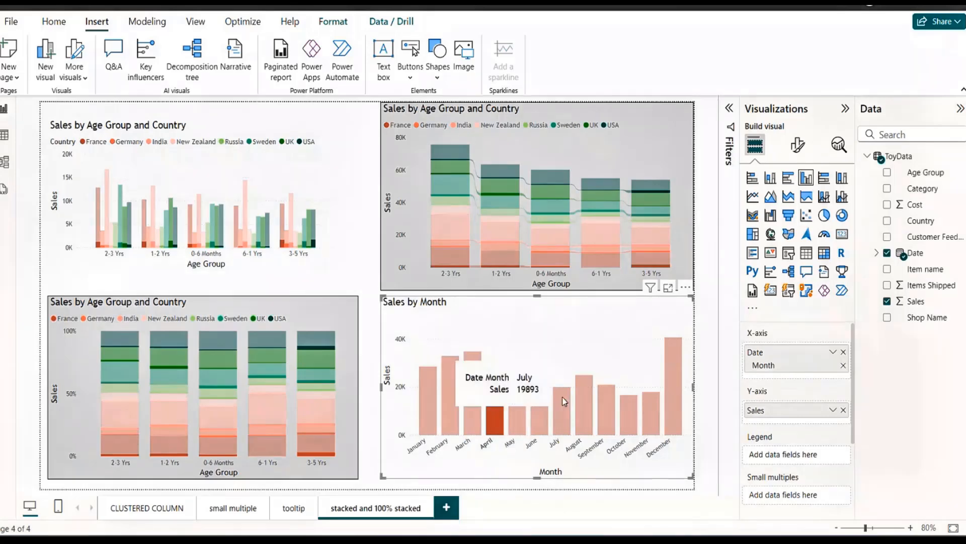
pyautogui.click(553, 323)
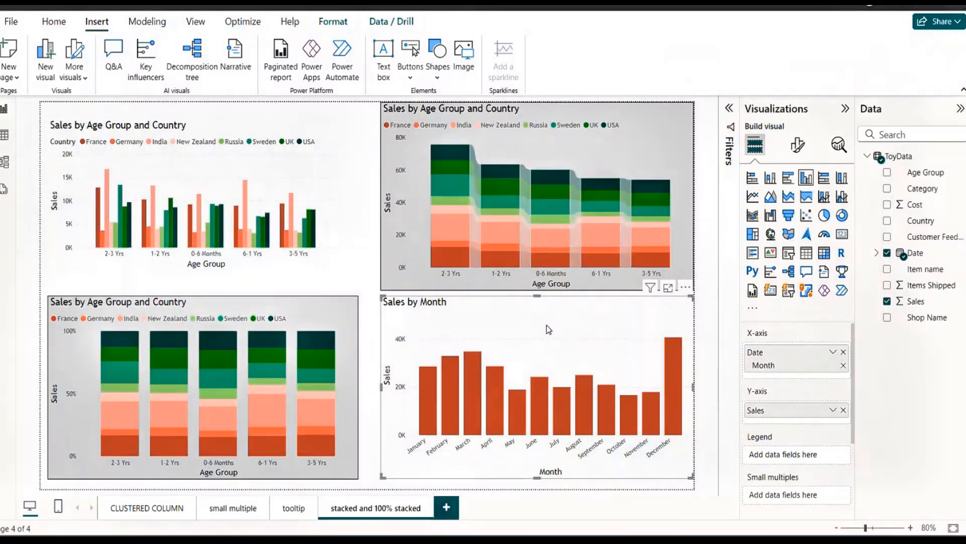
# Toggle the April column's highlight on and off to compare its effect on the other charts, ending with nothing selected.
pyautogui.click(494, 395)
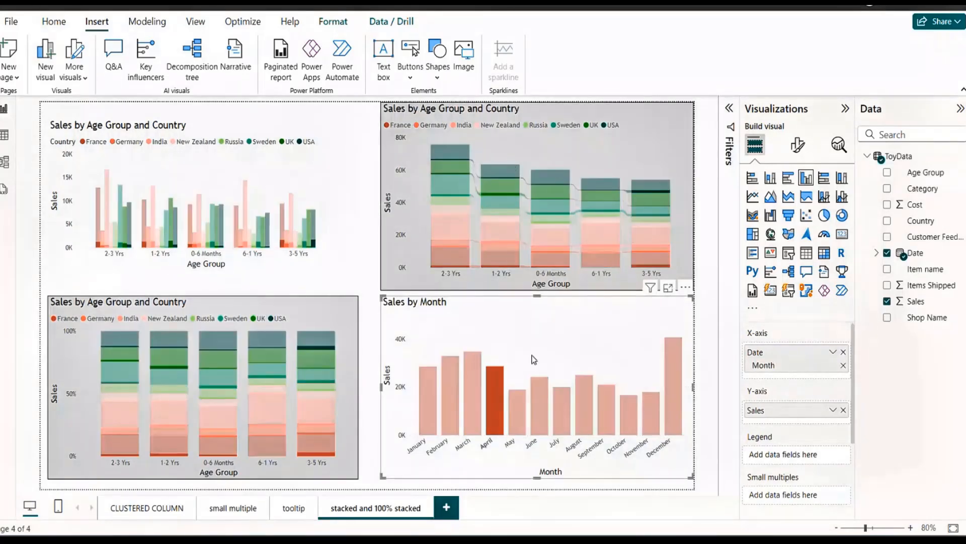
pyautogui.click(495, 399)
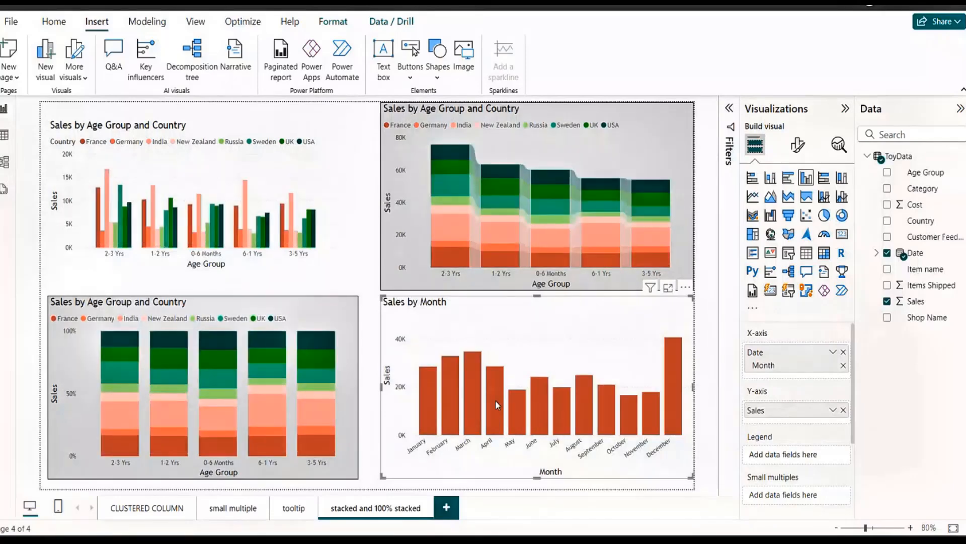
pyautogui.click(493, 392)
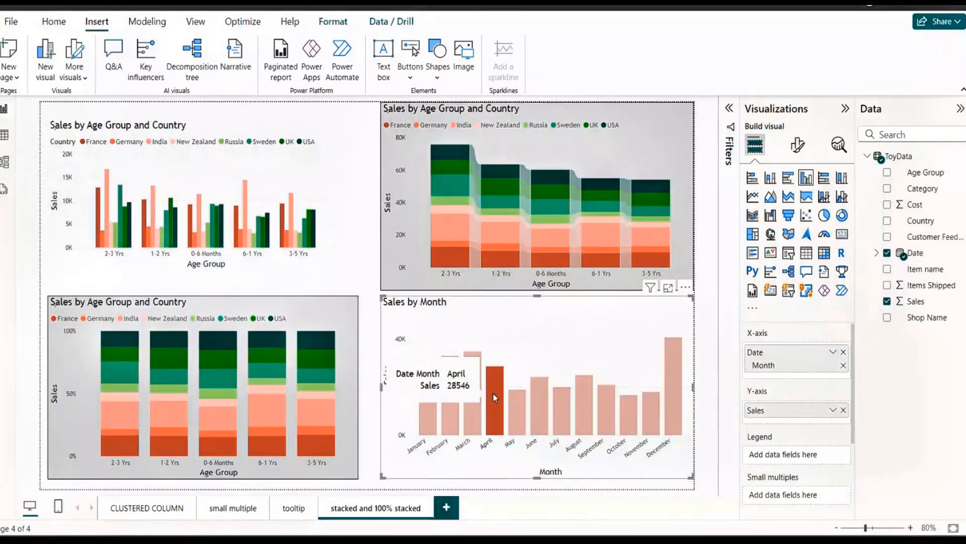
pyautogui.click(597, 330)
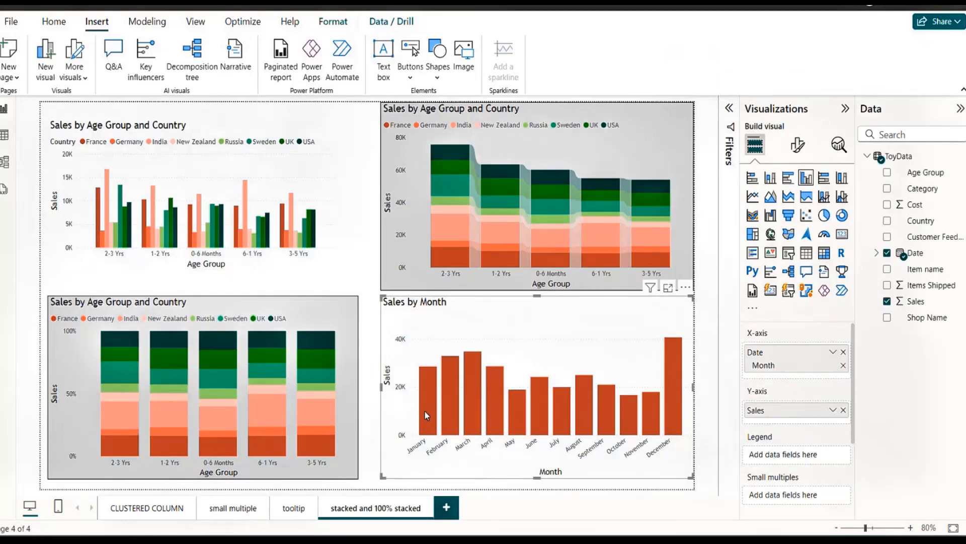
# Replace the Sales by Month chart with an empty slicer, shrunk and placed below the stacked column chart.
pyautogui.moveTo(427, 416)
pyautogui.press('Delete')
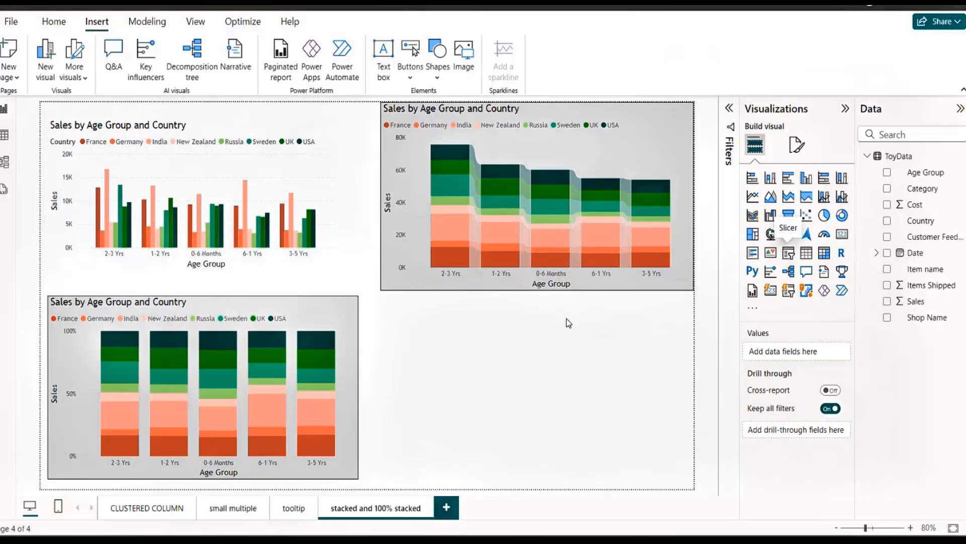
pyautogui.click(791, 259)
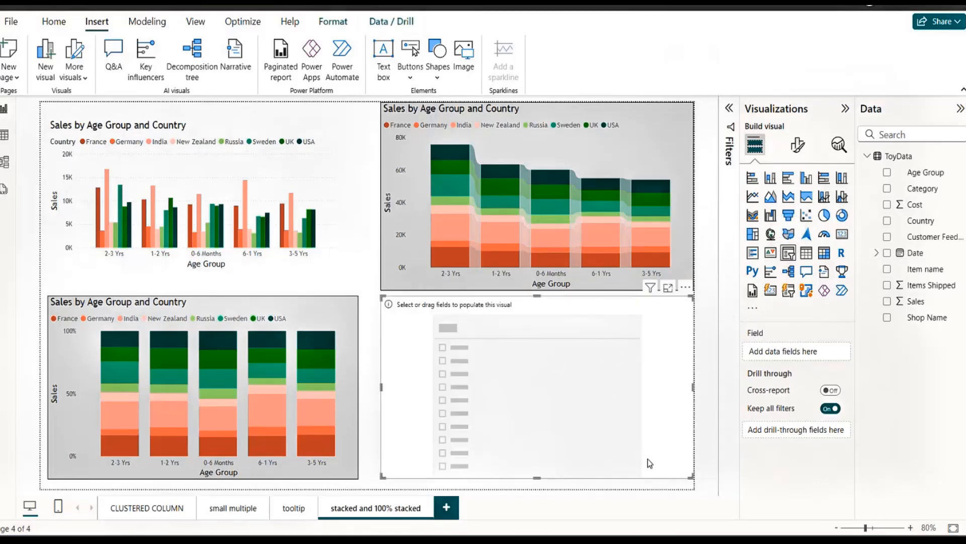
pyautogui.moveTo(647, 458)
pyautogui.mouseDown()
pyautogui.moveTo(620, 451)
pyautogui.moveTo(634, 453)
pyautogui.mouseUp()
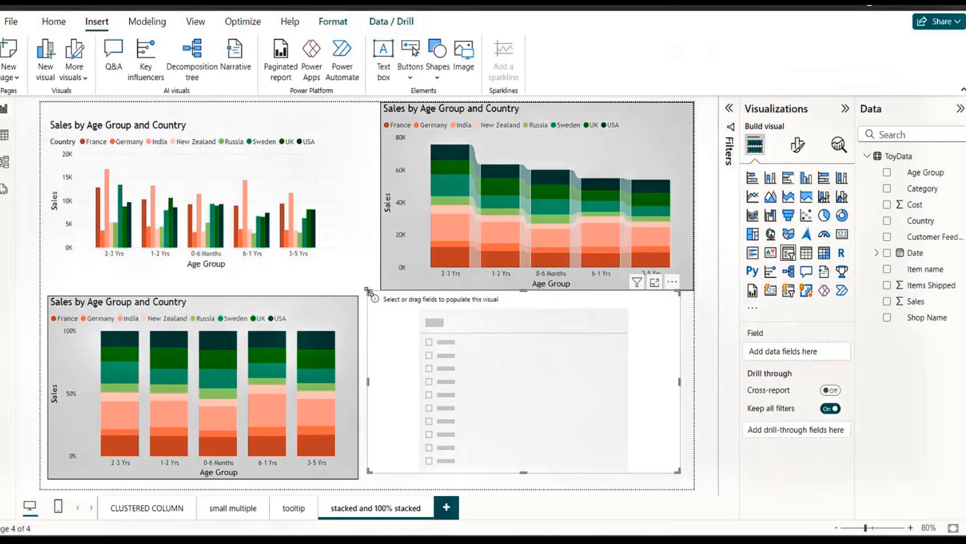
pyautogui.moveTo(373, 300); pyautogui.dragTo(512, 355)
pyautogui.moveTo(581, 403); pyautogui.dragTo(580, 367)
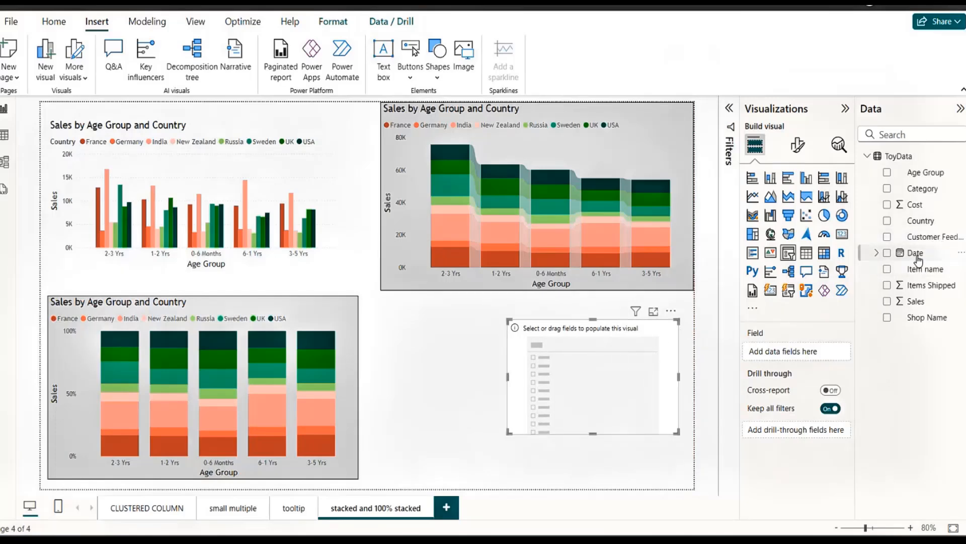
# Assign Age Group as the slicer's field, narrow the slicer to fit its list and deselect it.
pyautogui.moveTo(934, 175); pyautogui.dragTo(810, 355)
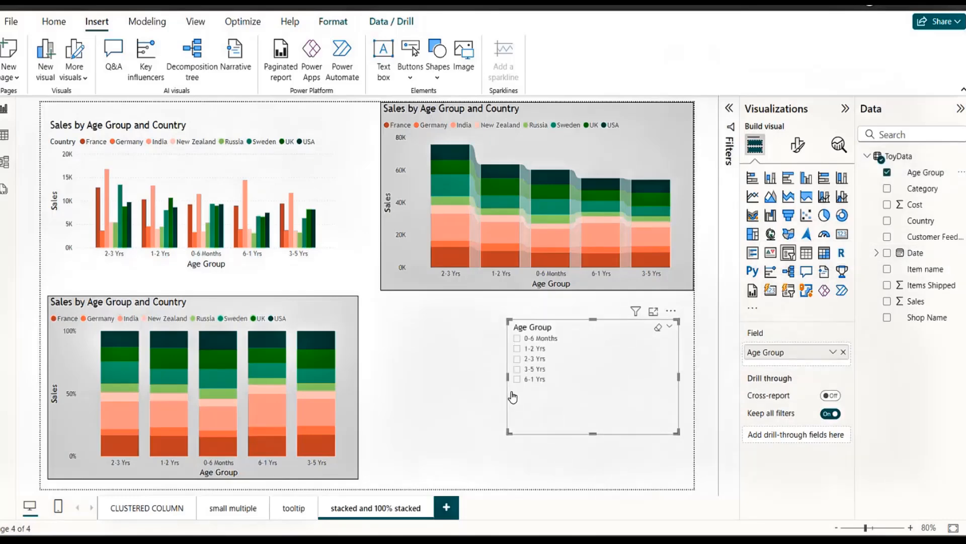
pyautogui.moveTo(507, 376); pyautogui.dragTo(586, 376)
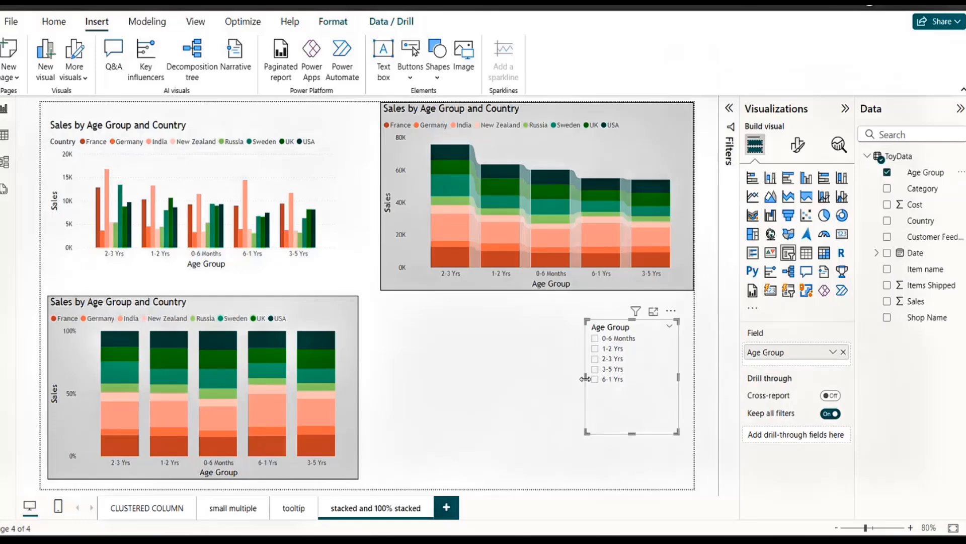
pyautogui.click(519, 352)
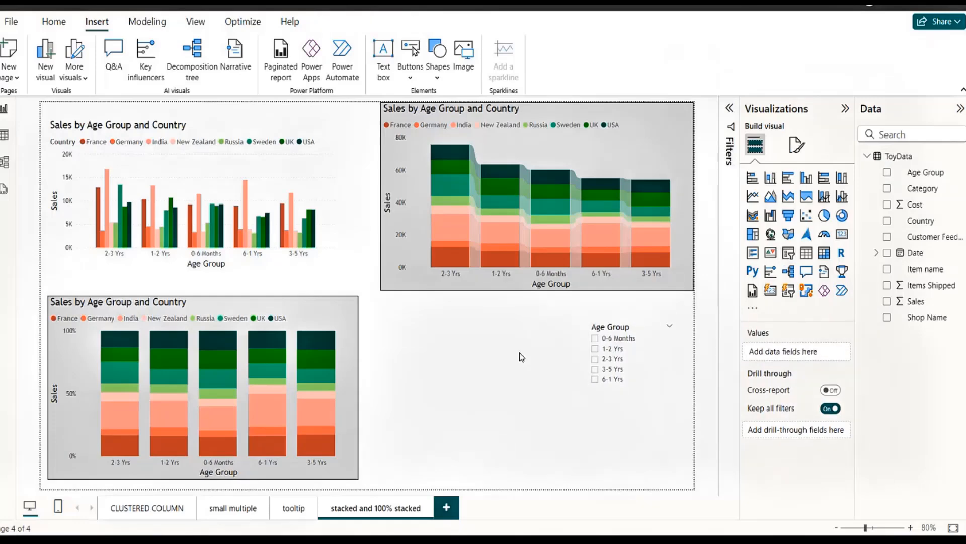
# Add a second slicer for Shop Name beside the Age Group slicer, shortened to fit its list of shops.
pyautogui.click(790, 256)
pyautogui.moveTo(659, 383); pyautogui.dragTo(517, 383)
pyautogui.moveTo(930, 319); pyautogui.dragTo(800, 356)
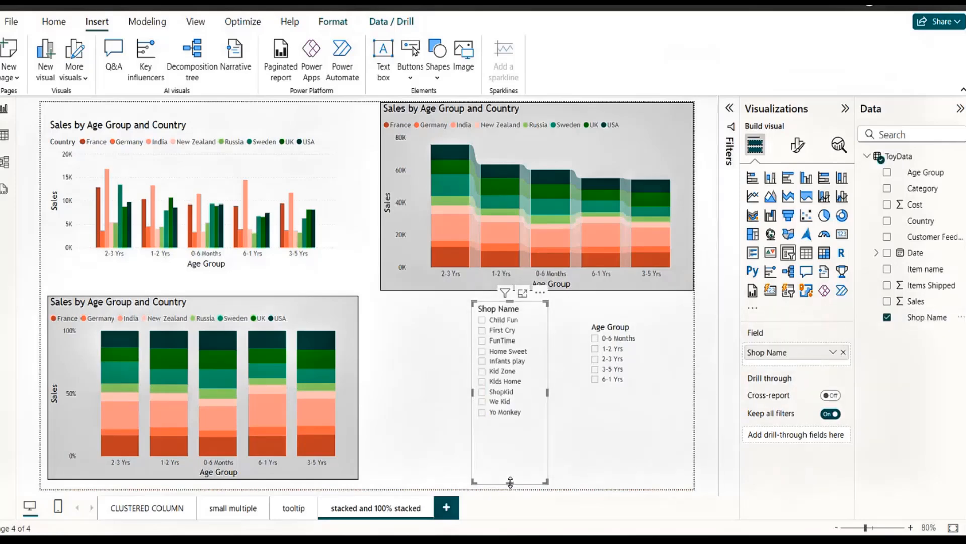
pyautogui.moveTo(510, 482); pyautogui.dragTo(507, 425)
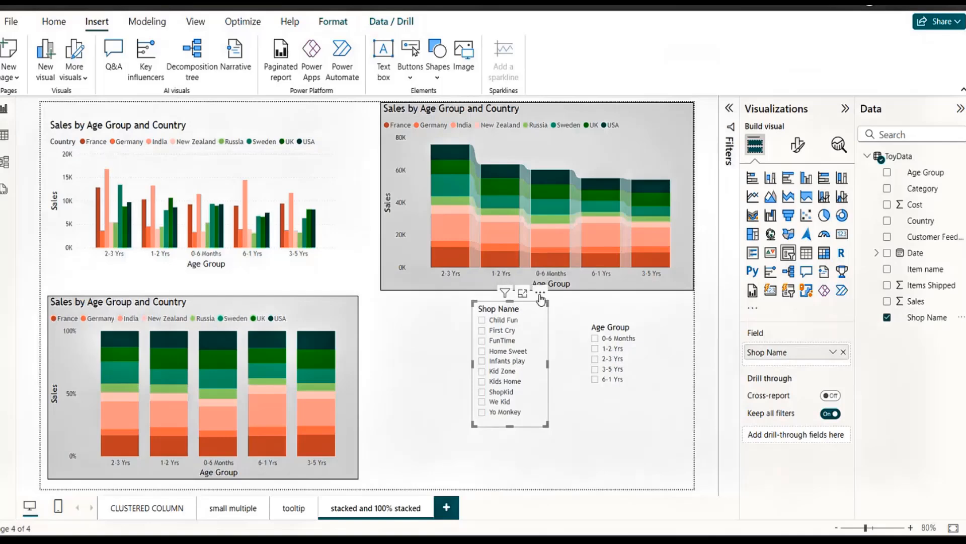
pyautogui.moveTo(523, 304); pyautogui.dragTo(497, 311)
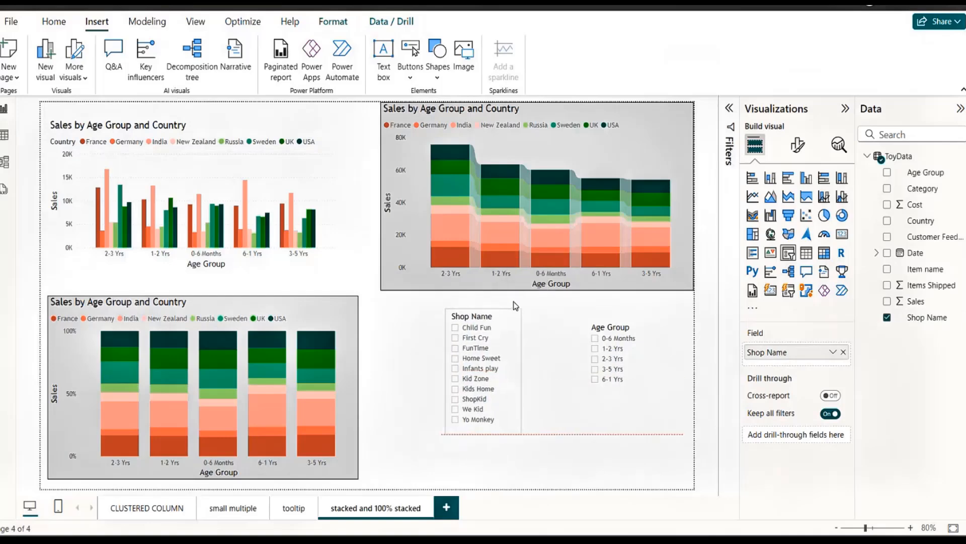
pyautogui.click(633, 320)
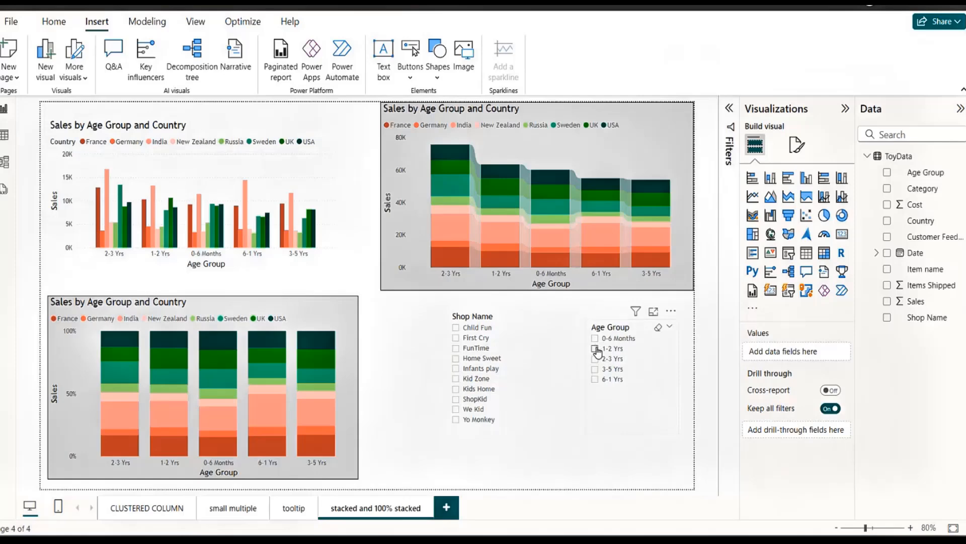
# Filter the charts to age groups 1-2 Yrs and 2-3 Yrs and shops First Cry, FunTime, Home Sweet and Infants play.
pyautogui.click(595, 349)
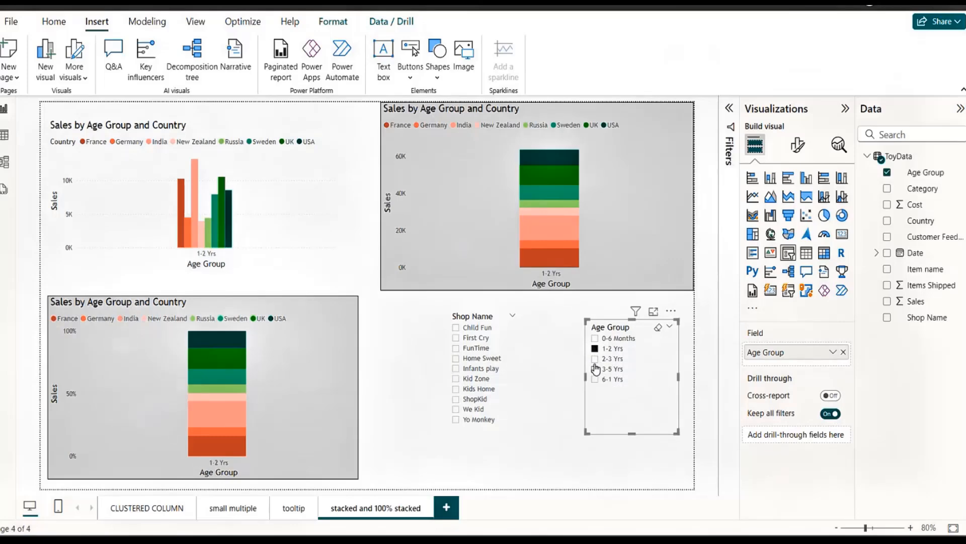
pyautogui.keyDown('ctrl'); pyautogui.click(595, 359); pyautogui.keyUp('ctrl')
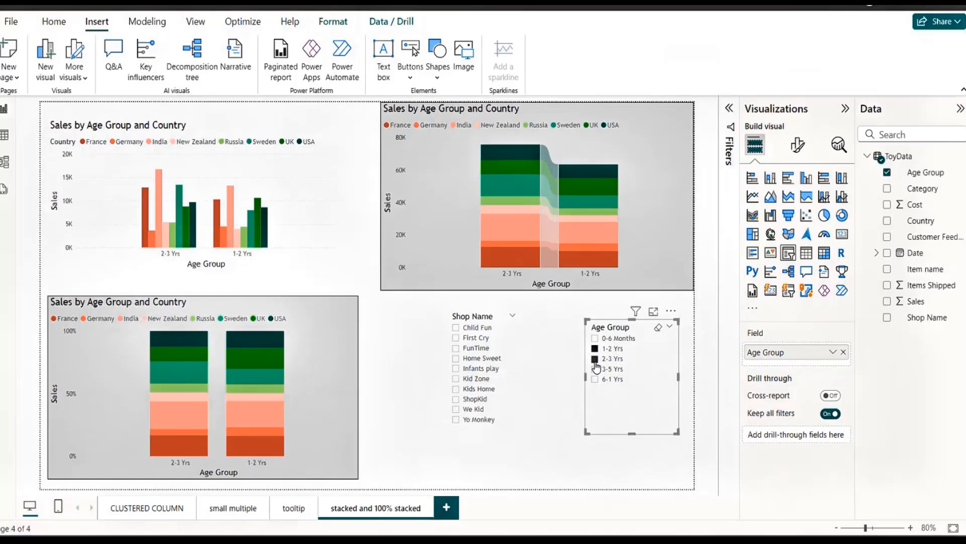
pyautogui.click(456, 339)
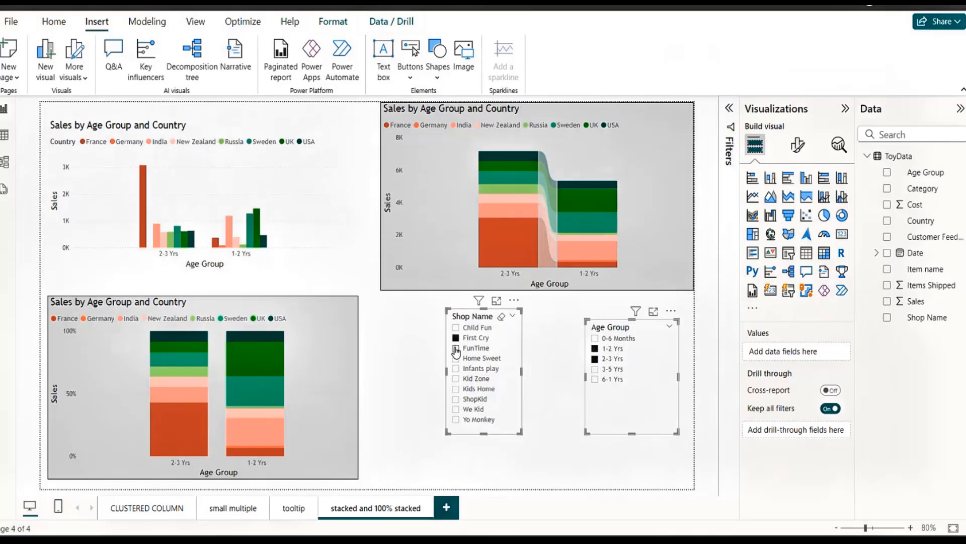
pyautogui.click(456, 349)
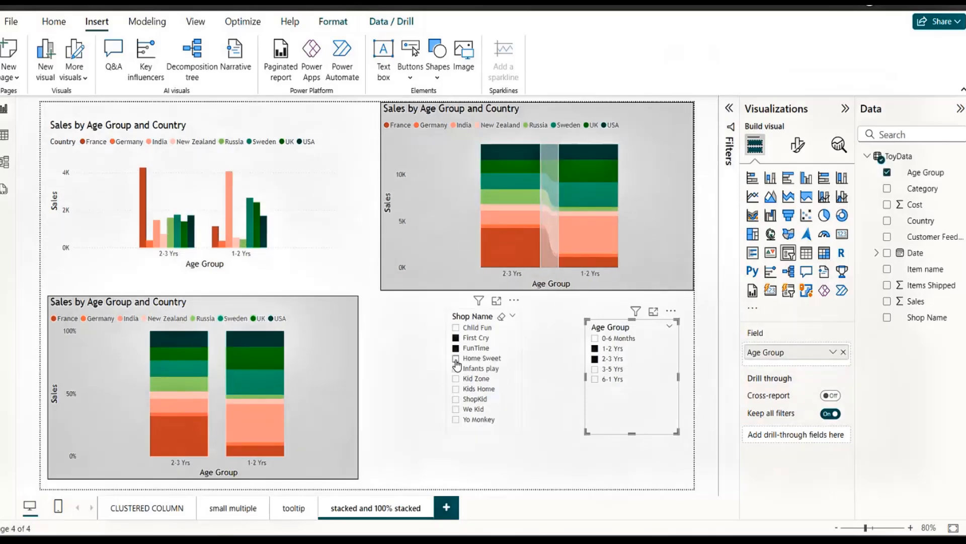
pyautogui.click(456, 359)
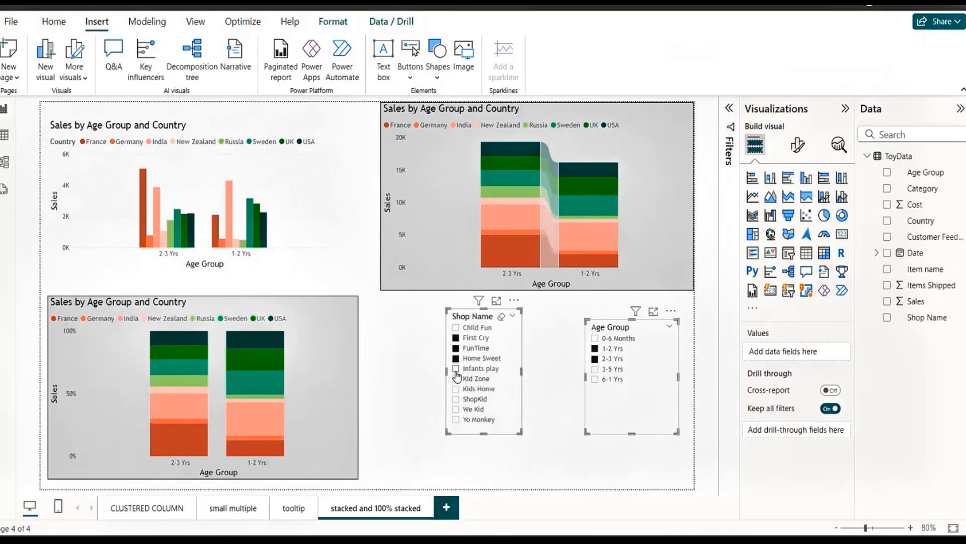
pyautogui.click(456, 369)
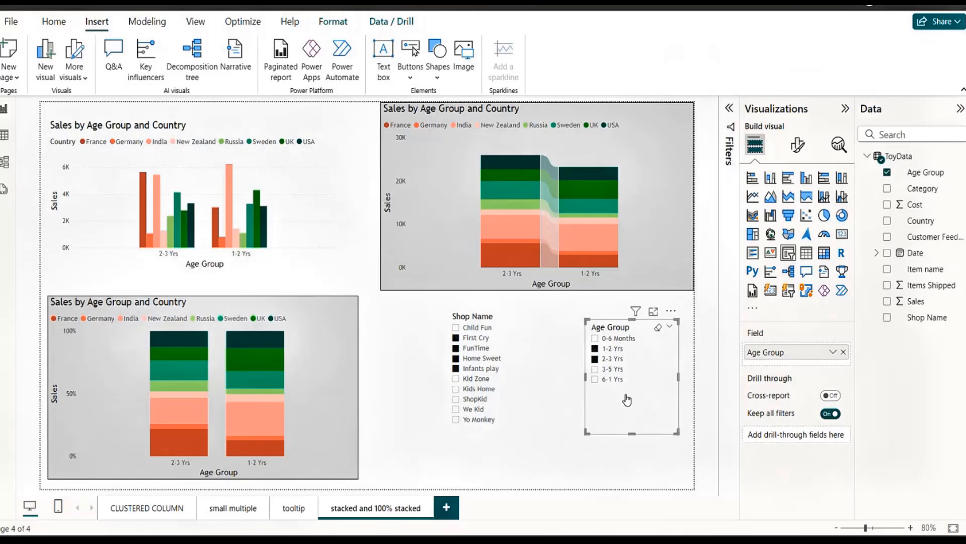
# Delete the Shop Name slicer and clear all selections in the Age Group slicer.
pyautogui.click(523, 320)
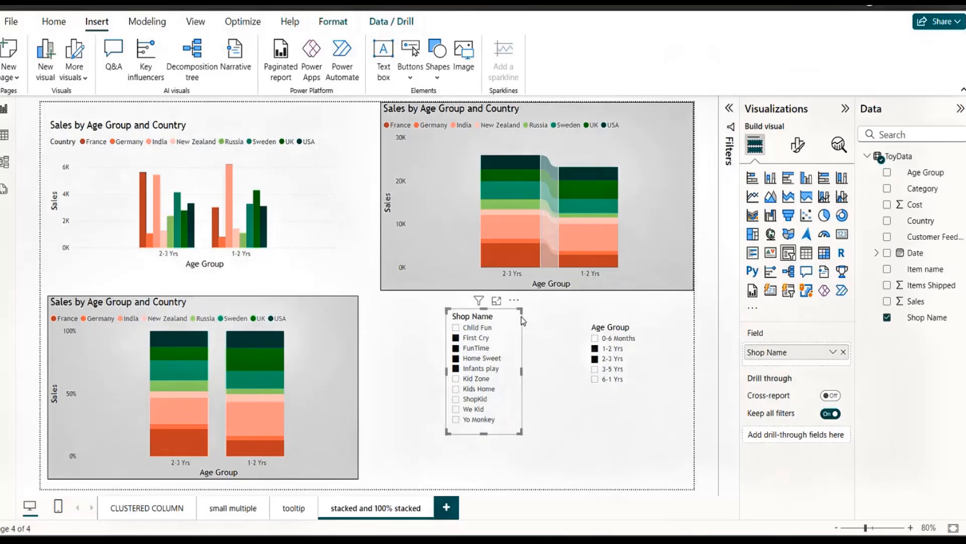
pyautogui.press('Delete')
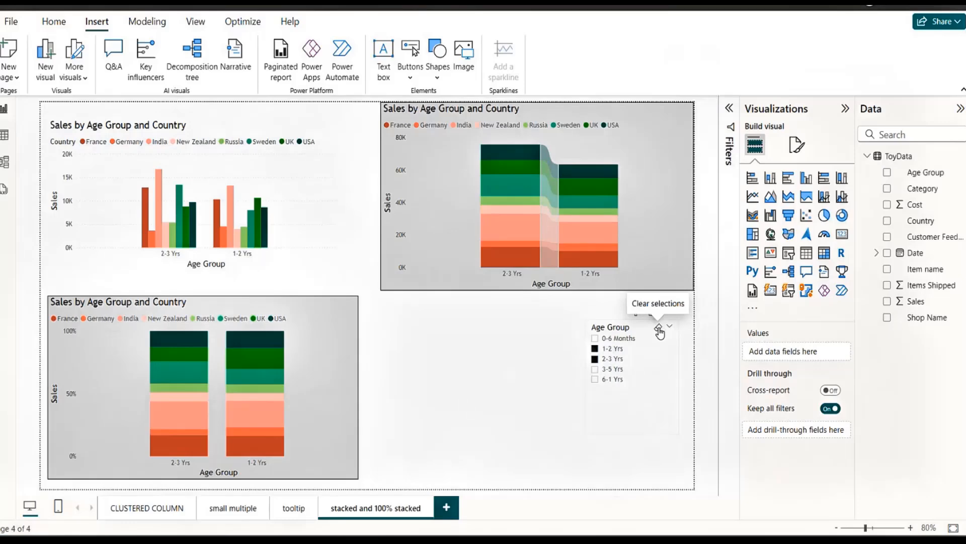
pyautogui.click(659, 330)
pyautogui.click(501, 365)
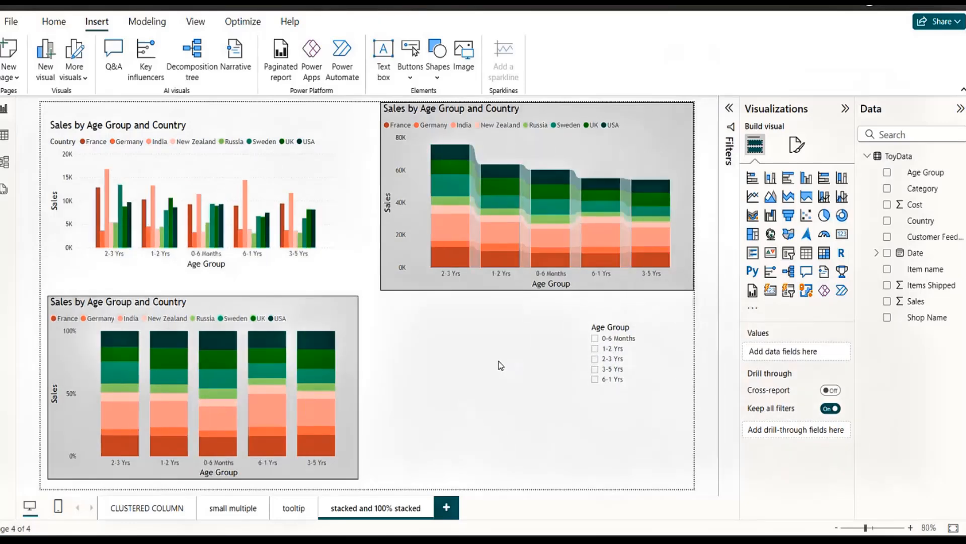
# Move the Age Group slicer out of the way and place the stacked column chart beside the 100% stacked chart.
pyautogui.click(649, 348)
pyautogui.moveTo(649, 352); pyautogui.dragTo(433, 367)
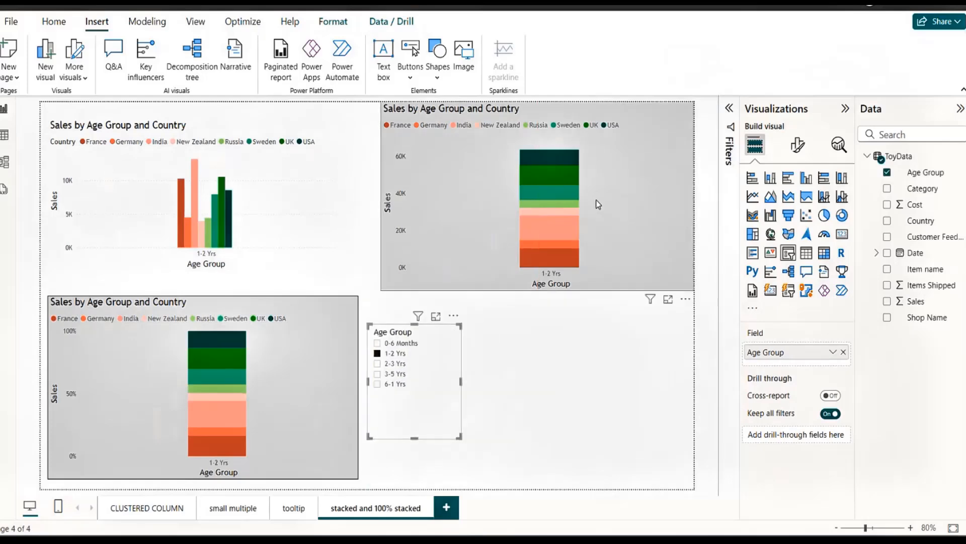
pyautogui.moveTo(639, 174); pyautogui.dragTo(637, 246)
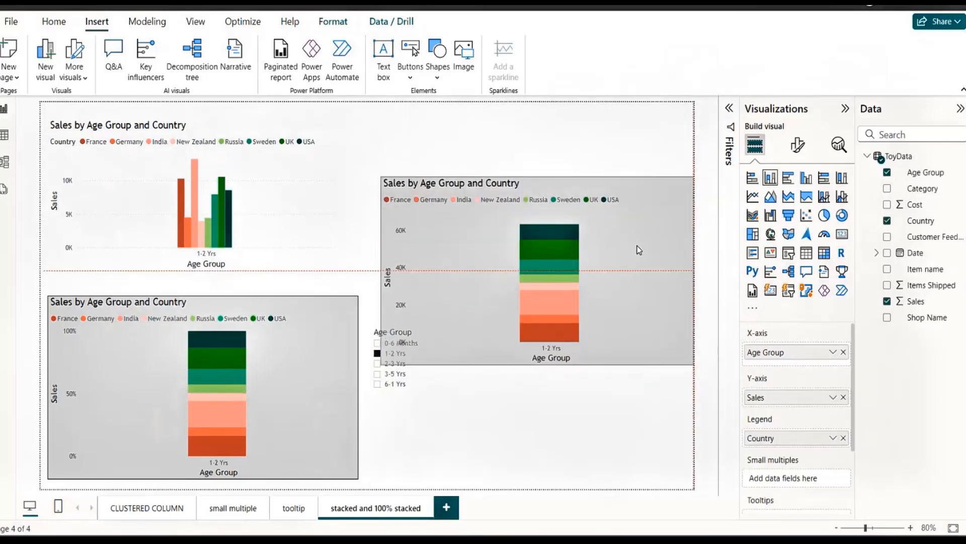
pyautogui.moveTo(406, 403); pyautogui.dragTo(371, 181)
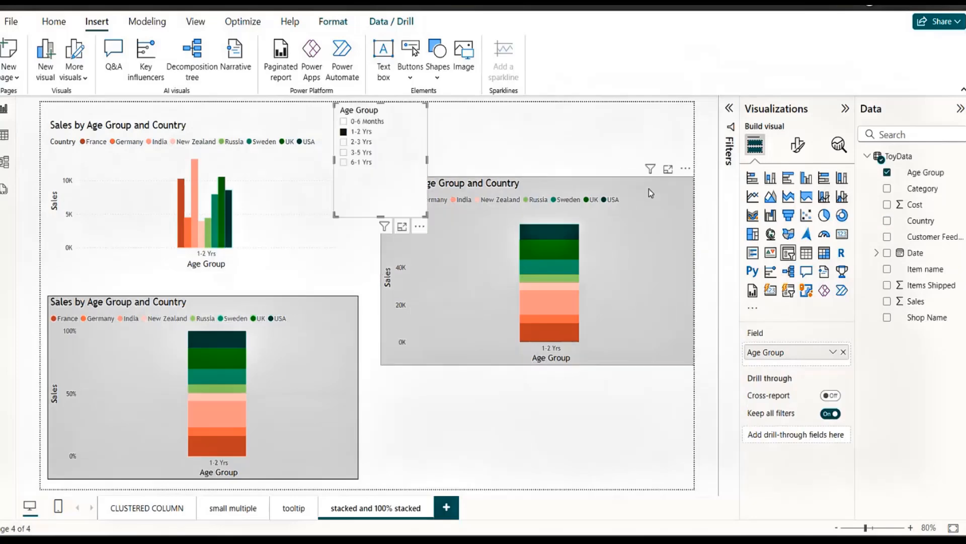
pyautogui.moveTo(648, 189); pyautogui.dragTo(644, 306)
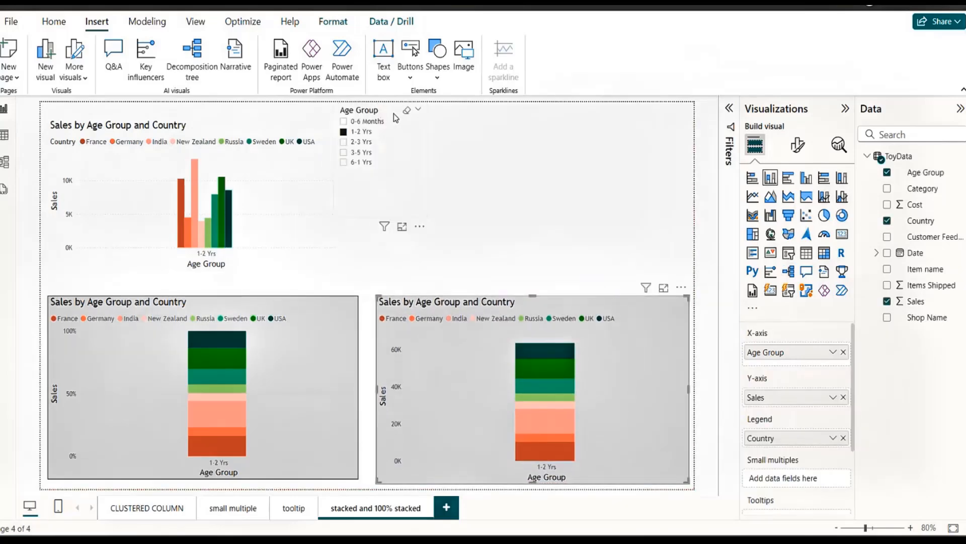
# Place the Age Group slicer above the stacked column chart, shortened and cleared of selections, and align that chart with the 100% stacked chart.
pyautogui.moveTo(394, 113); pyautogui.dragTo(670, 116)
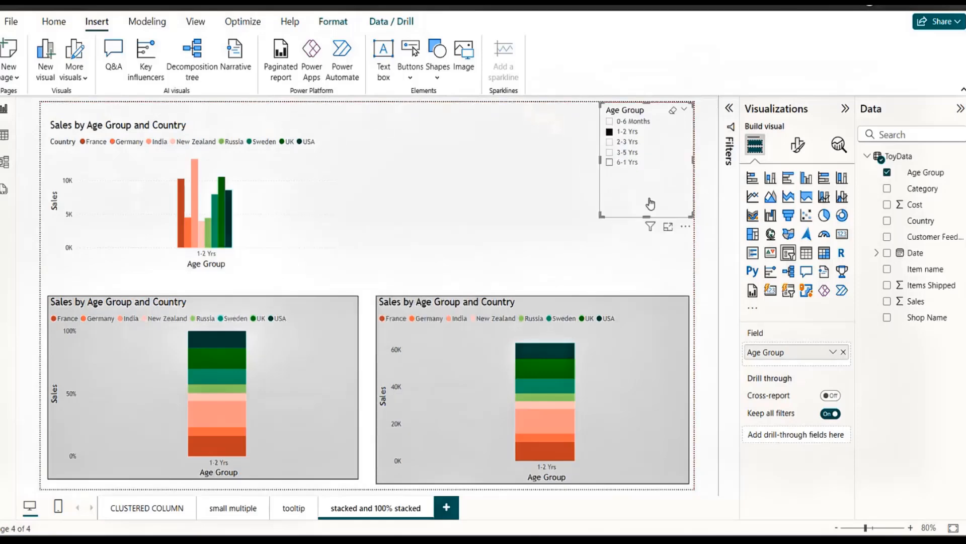
pyautogui.moveTo(646, 213); pyautogui.dragTo(647, 182)
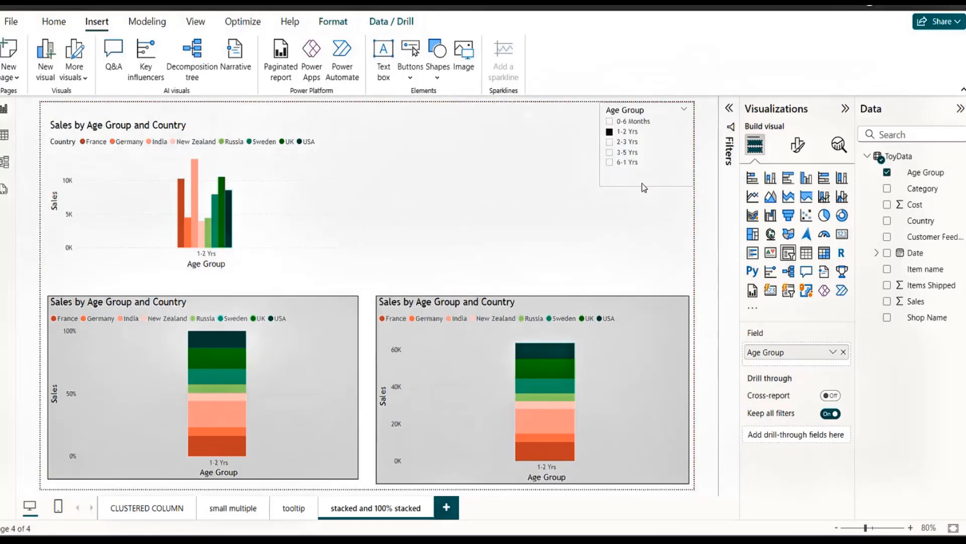
pyautogui.moveTo(661, 314); pyautogui.dragTo(665, 298)
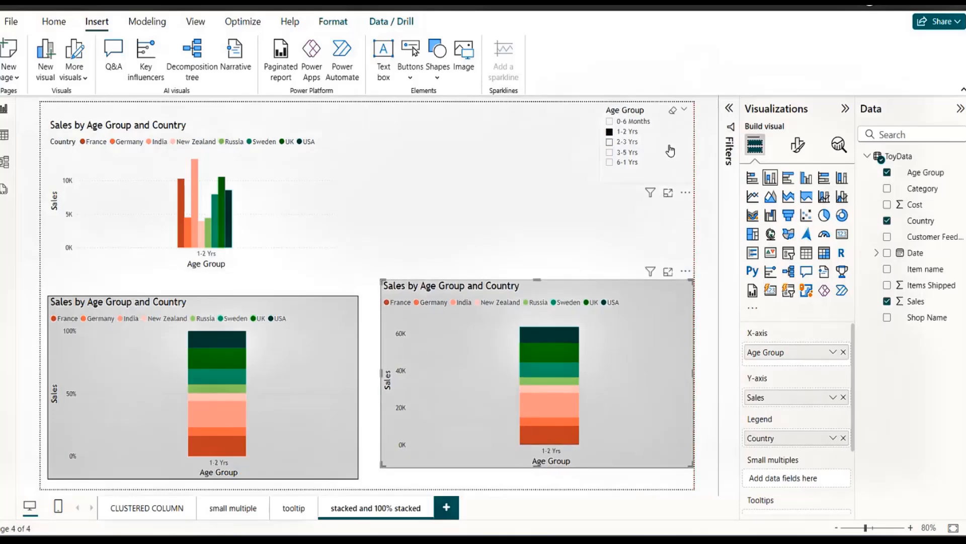
pyautogui.click(672, 115)
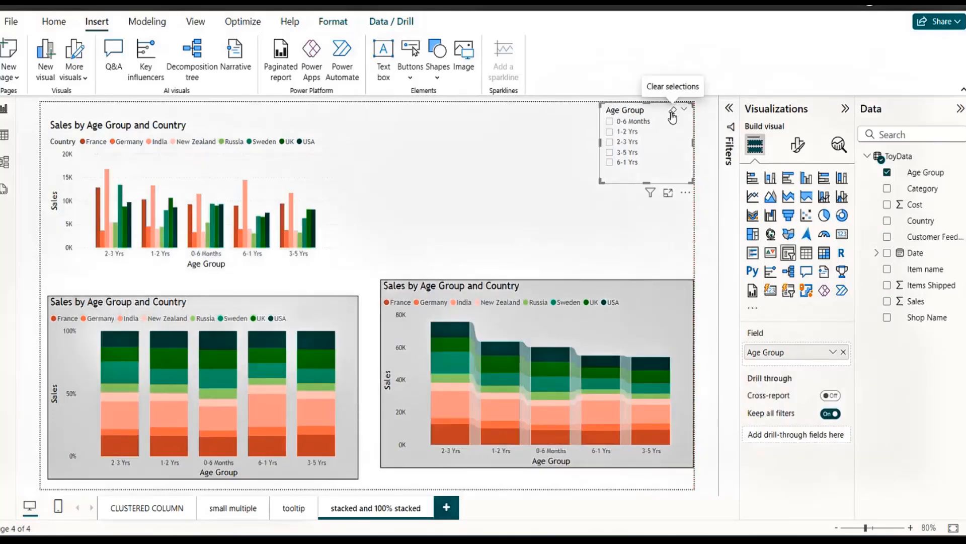
pyautogui.moveTo(664, 111); pyautogui.dragTo(643, 120)
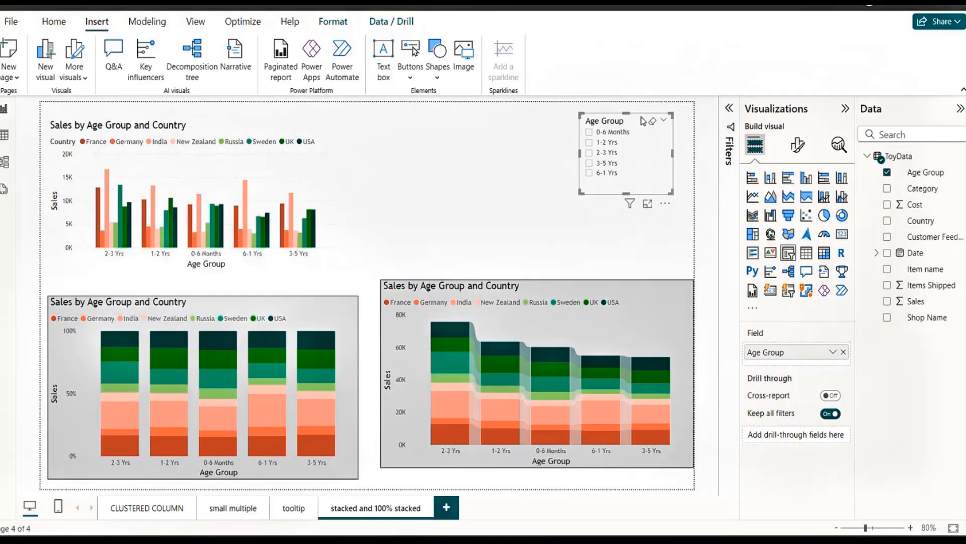
pyautogui.click(585, 286)
pyautogui.moveTo(584, 286); pyautogui.dragTo(584, 295)
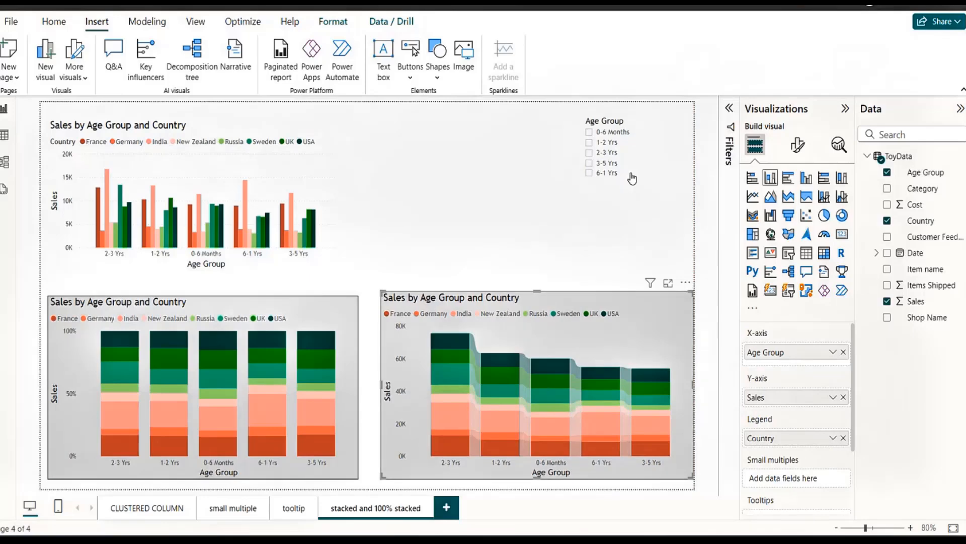
# Nudge the Age Group slicer slightly away from the report page's edges and leave the slicer selected.
pyautogui.click(629, 119)
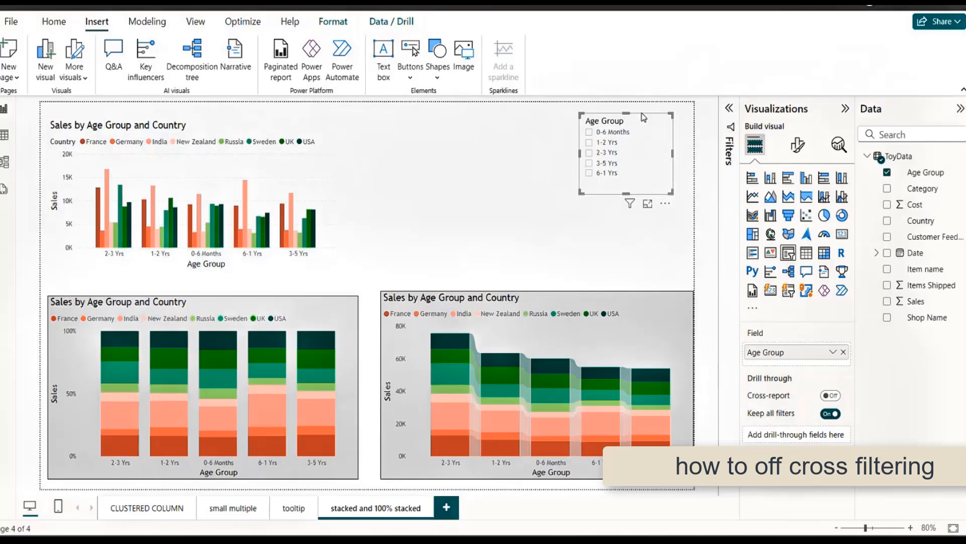
pyautogui.moveTo(643, 119); pyautogui.dragTo(636, 126)
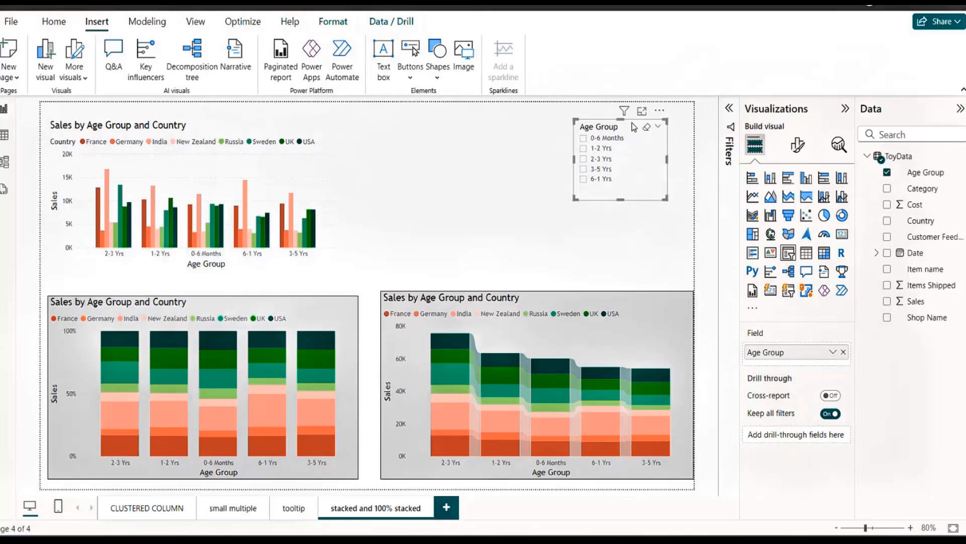
pyautogui.click(532, 272)
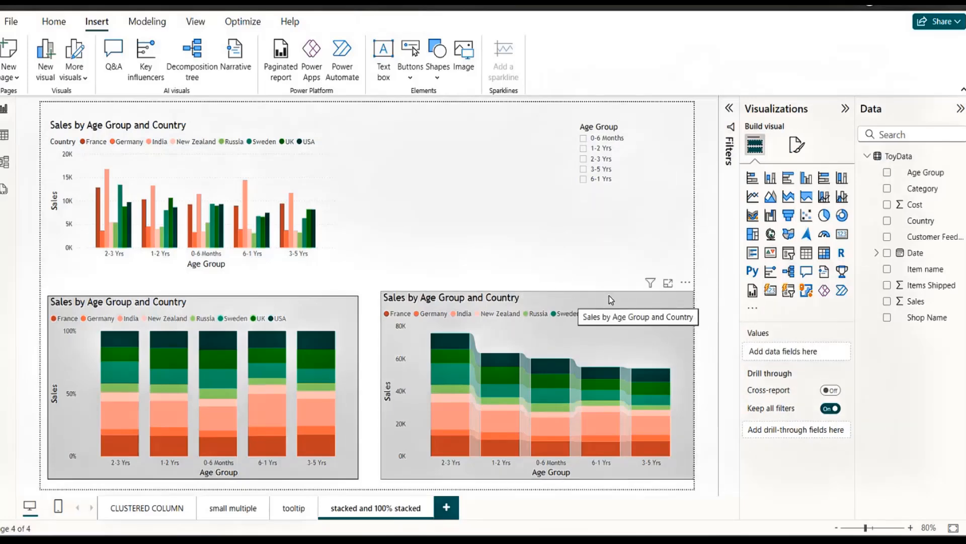
pyautogui.click(456, 351)
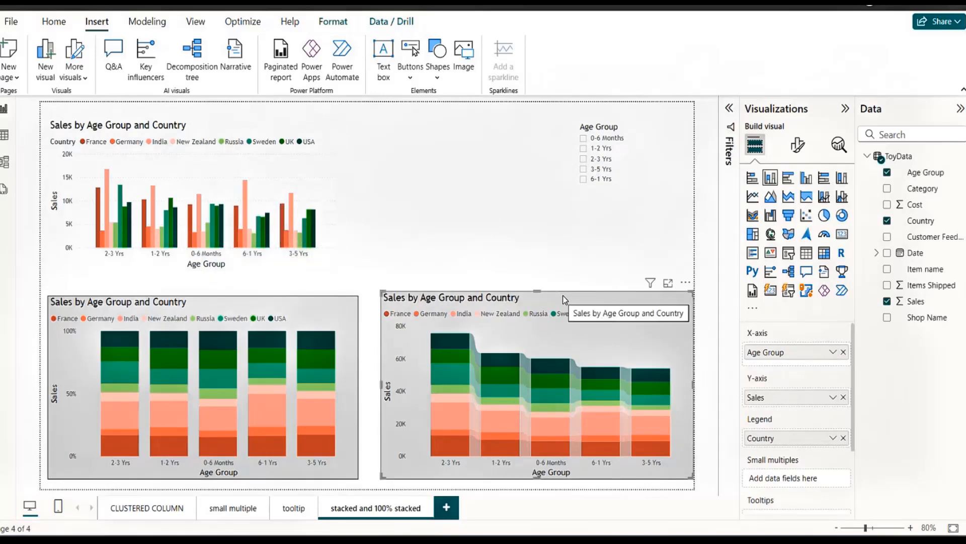
pyautogui.click(621, 123)
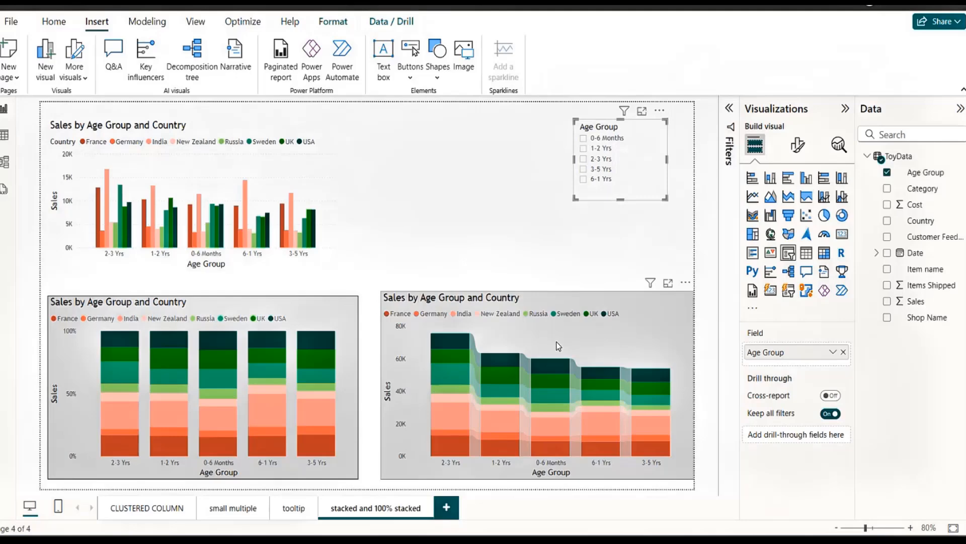
# Turn on interaction editing for the Age Group slicer and set its interaction with the stacked column chart to None.
pyautogui.moveTo(591, 373)
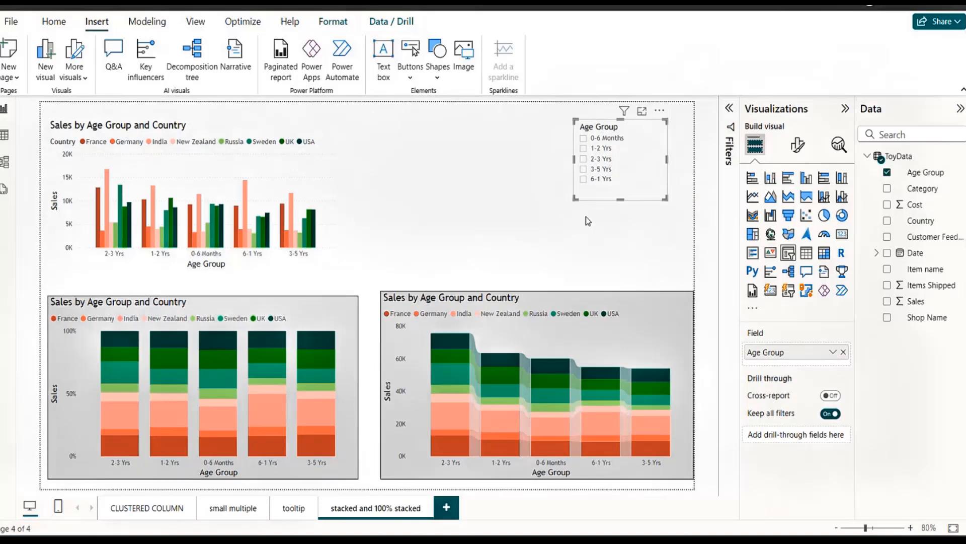
pyautogui.click(391, 21)
pyautogui.click(333, 24)
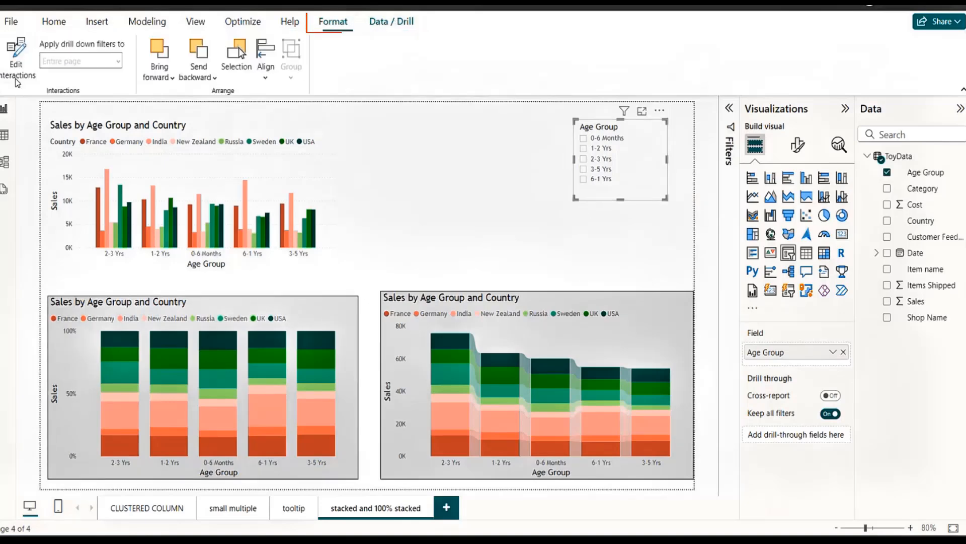
pyautogui.click(25, 53)
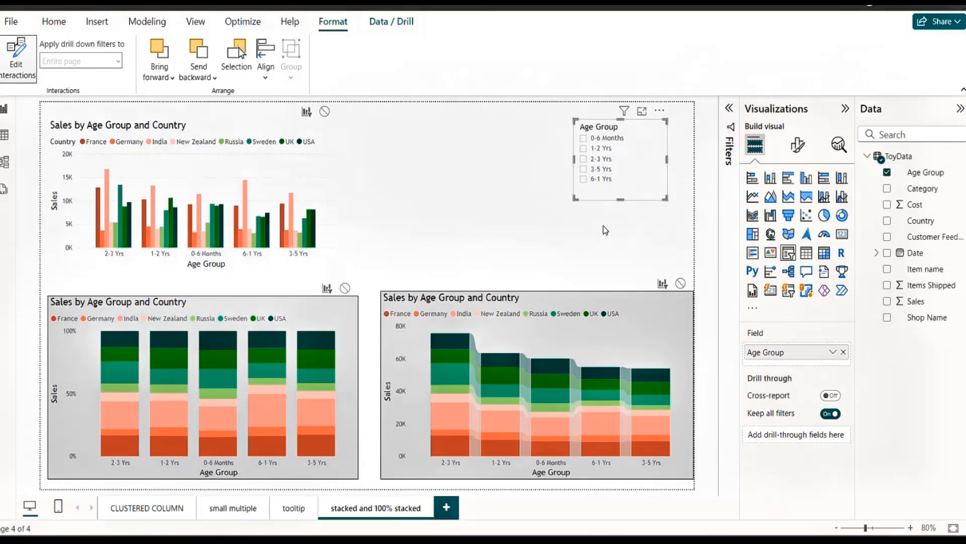
pyautogui.click(681, 284)
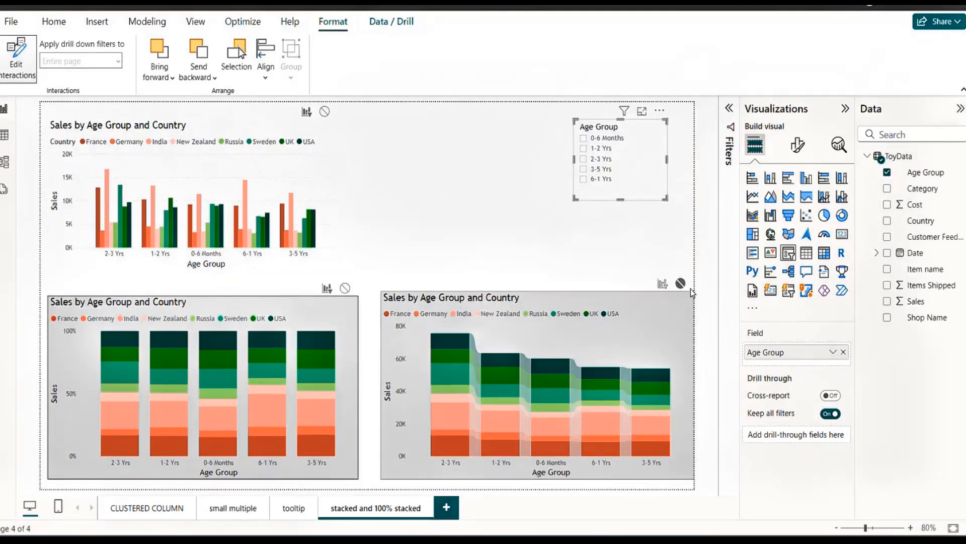
pyautogui.click(487, 159)
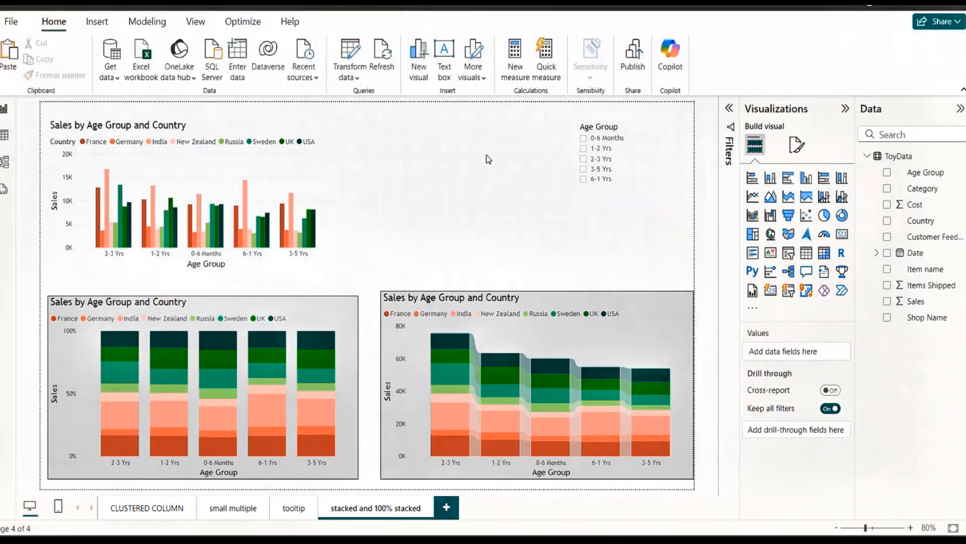
# Test the Age Group slicer with each age group from 0-6 Months to 6-1 Yrs, recheck 3-5 Yrs, and clear the selections.
pyautogui.click(583, 138)
pyautogui.click(583, 148)
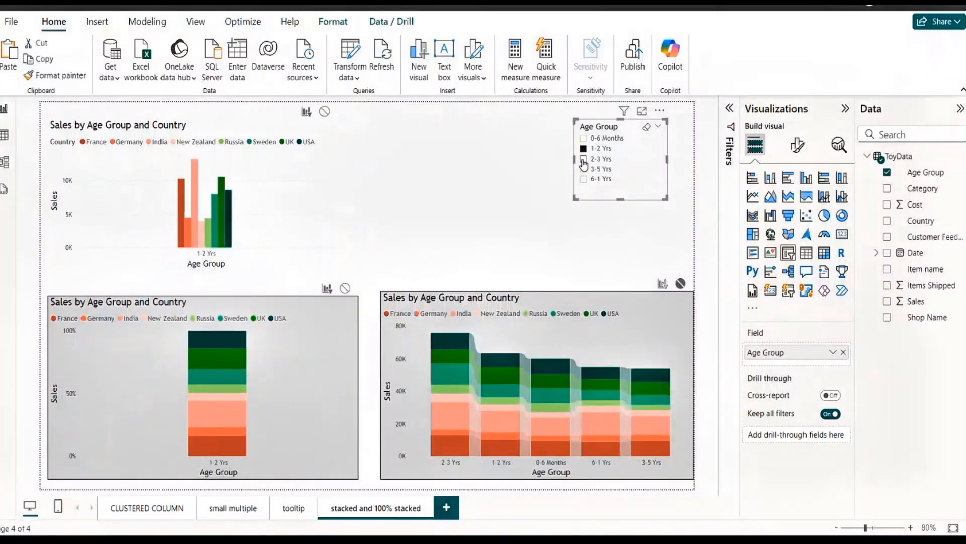
pyautogui.click(583, 159)
pyautogui.click(584, 169)
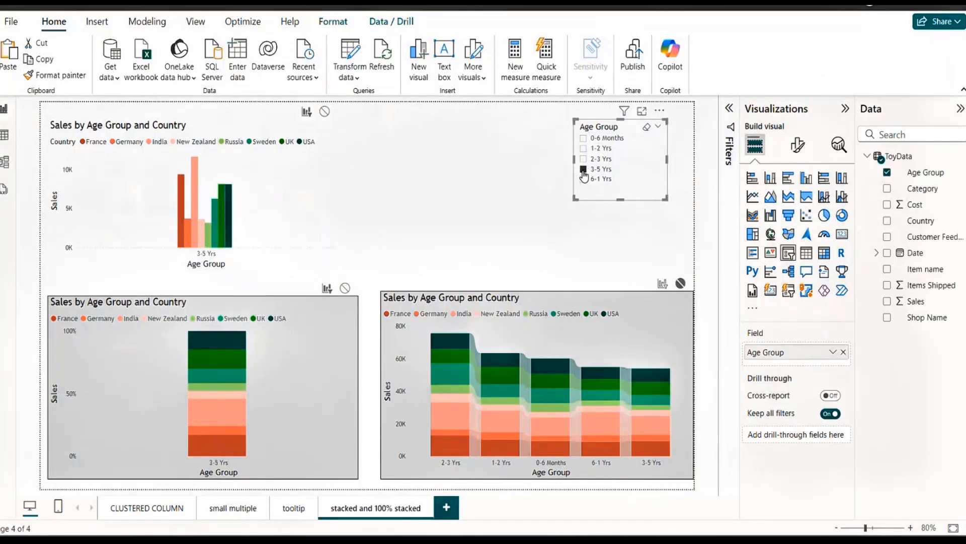
pyautogui.click(584, 179)
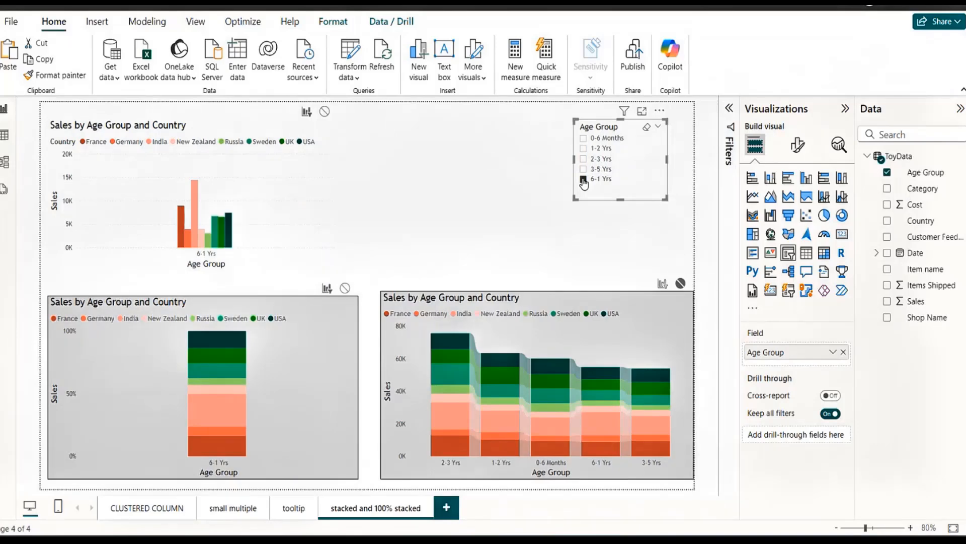
pyautogui.click(646, 128)
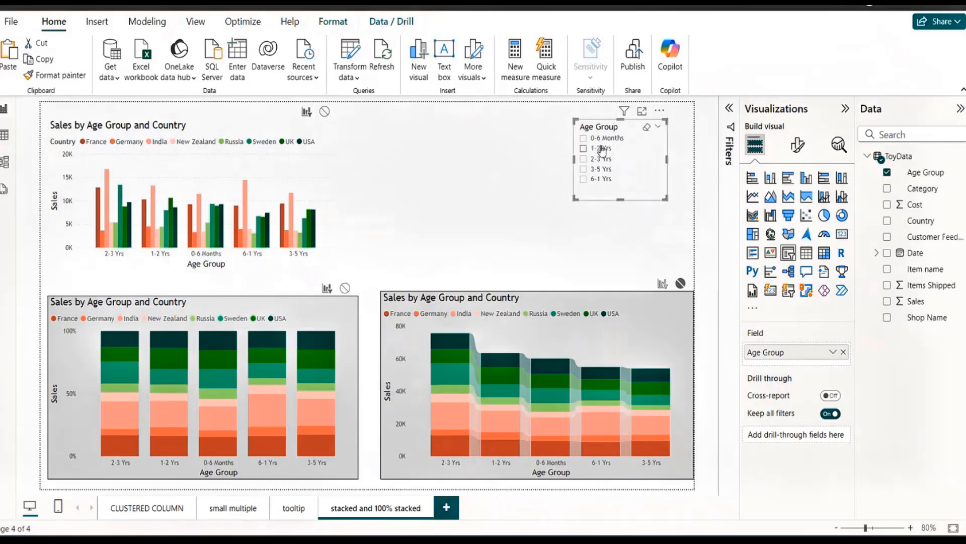
pyautogui.click(584, 169)
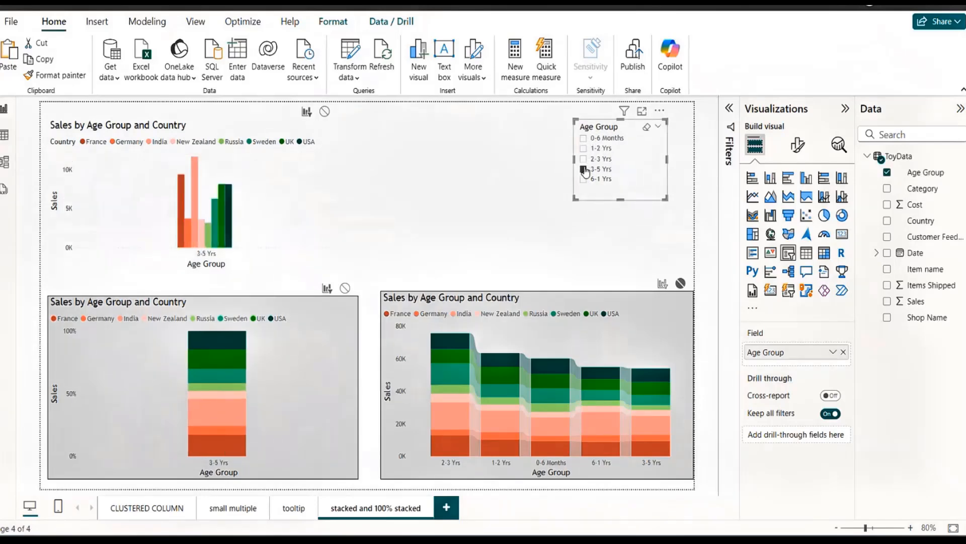
pyautogui.click(647, 127)
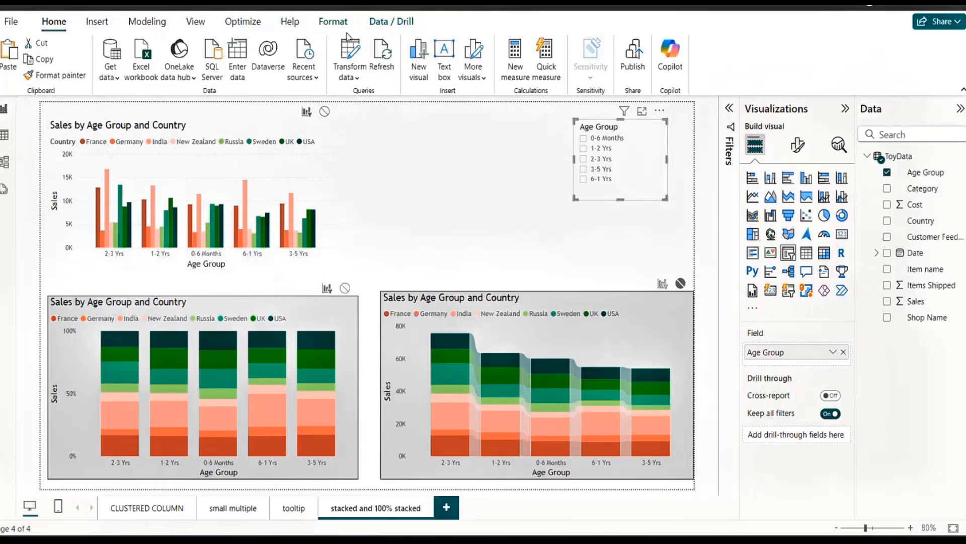
# Set the slicer's interaction with the stacked column chart to None again, turn off interaction editing, and leave all visuals deselected.
pyautogui.click(332, 22)
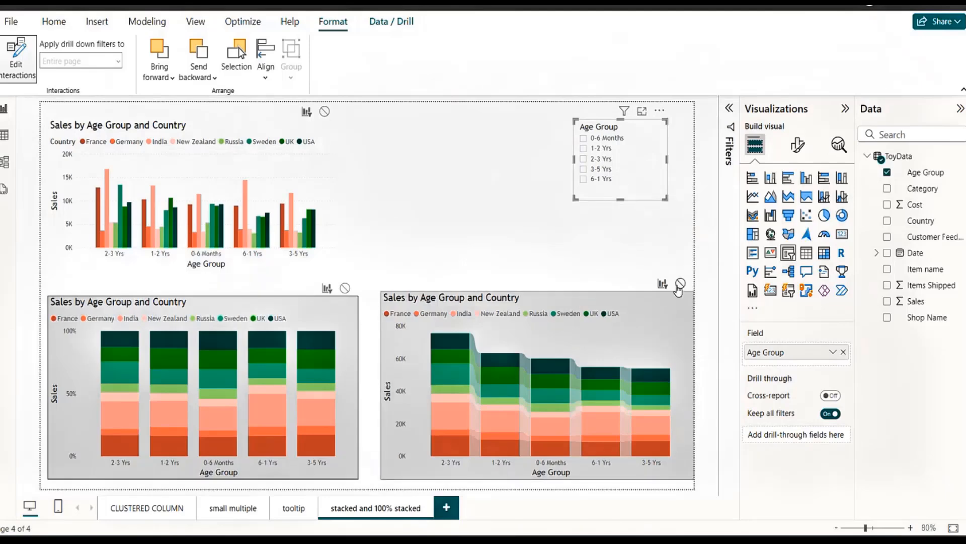
pyautogui.click(680, 284)
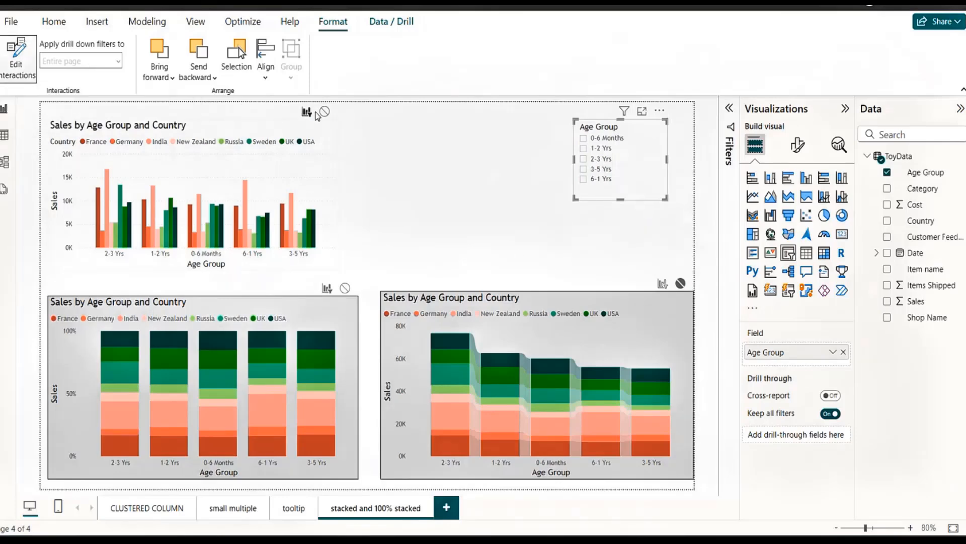
pyautogui.click(18, 66)
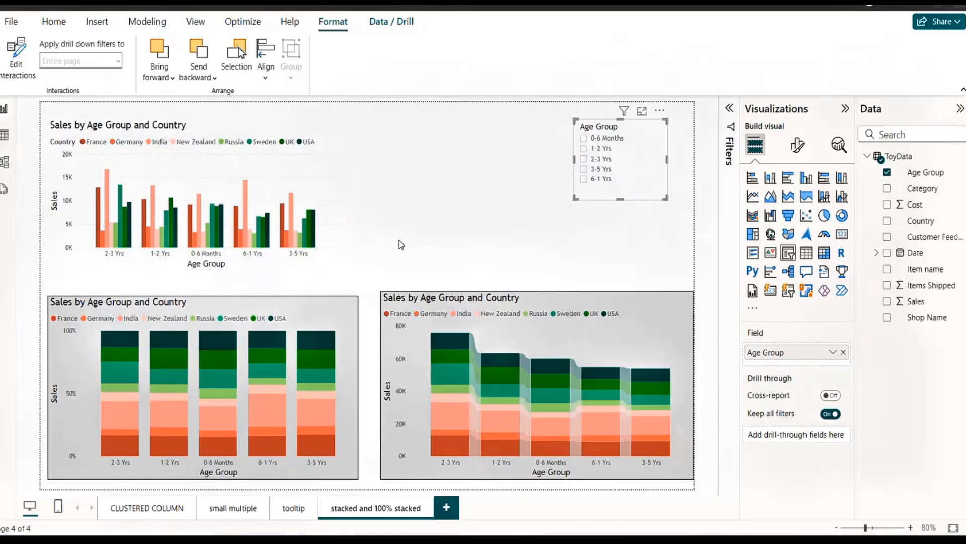
pyautogui.click(476, 149)
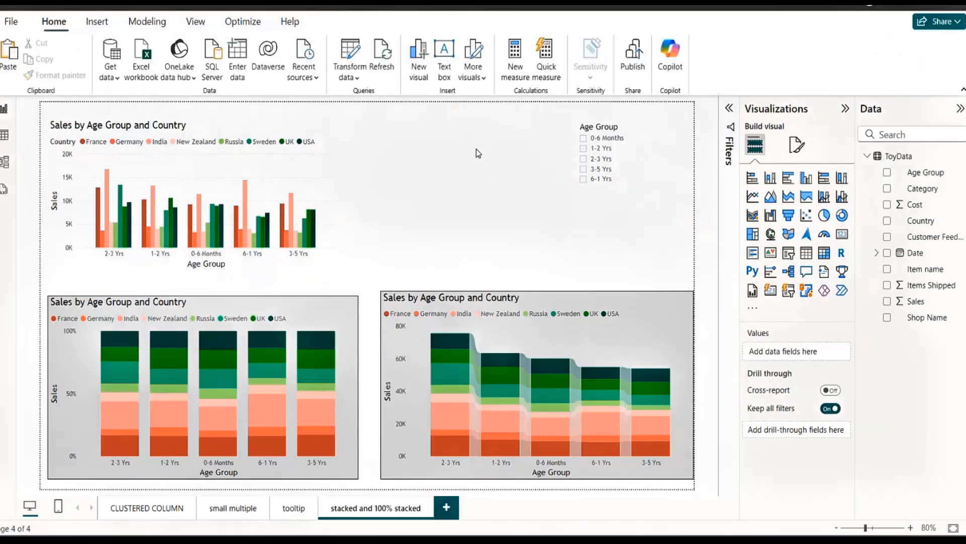
pyautogui.click(324, 159)
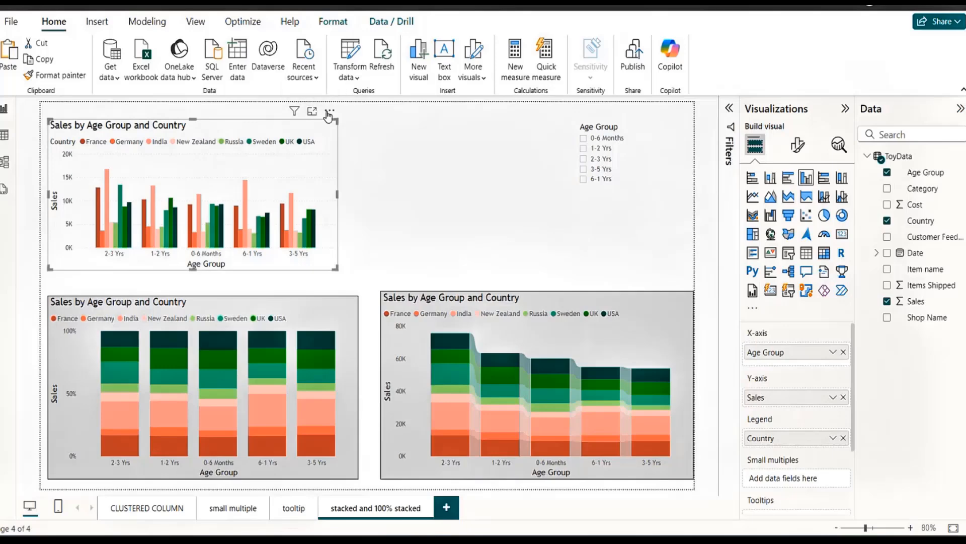
pyautogui.click(428, 181)
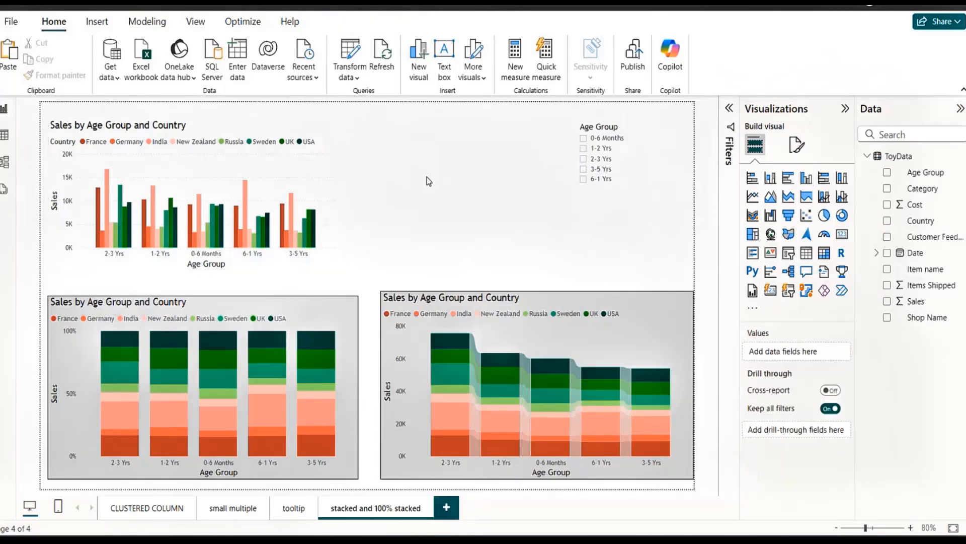
# Check how the charts respond to the single age groups 2-3 Yrs, 3-5 Yrs and 6-1 Yrs, and clear the slicer's selections.
pyautogui.click(586, 159)
pyautogui.click(584, 179)
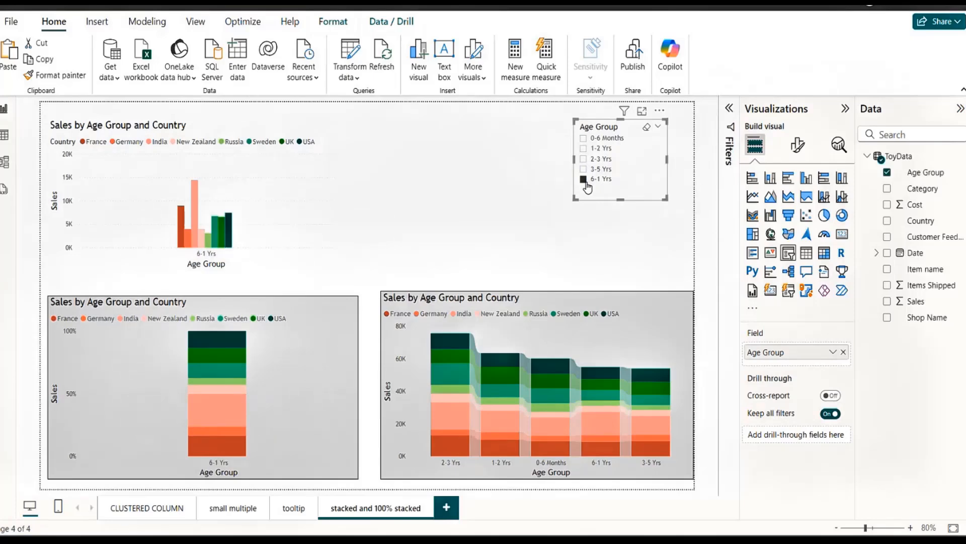
pyautogui.click(646, 132)
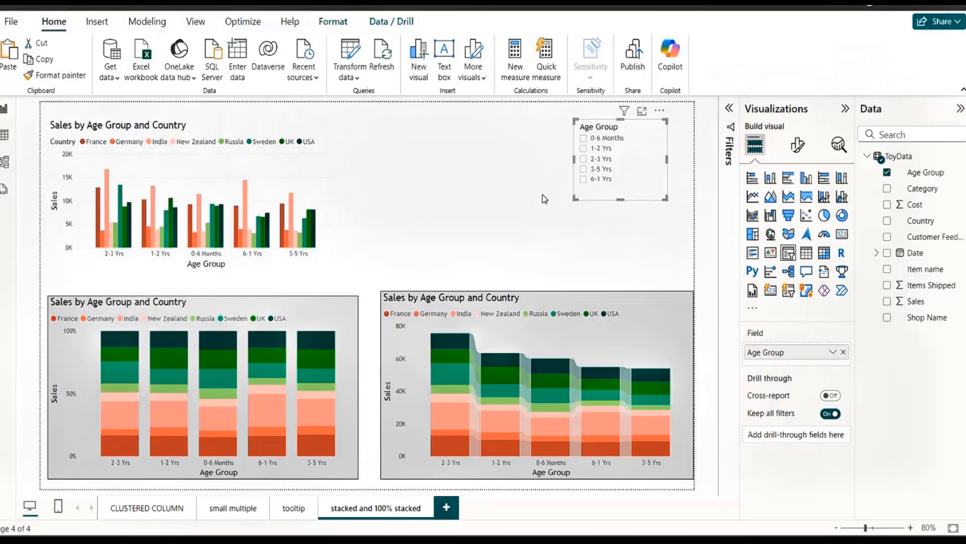
pyautogui.click(583, 159)
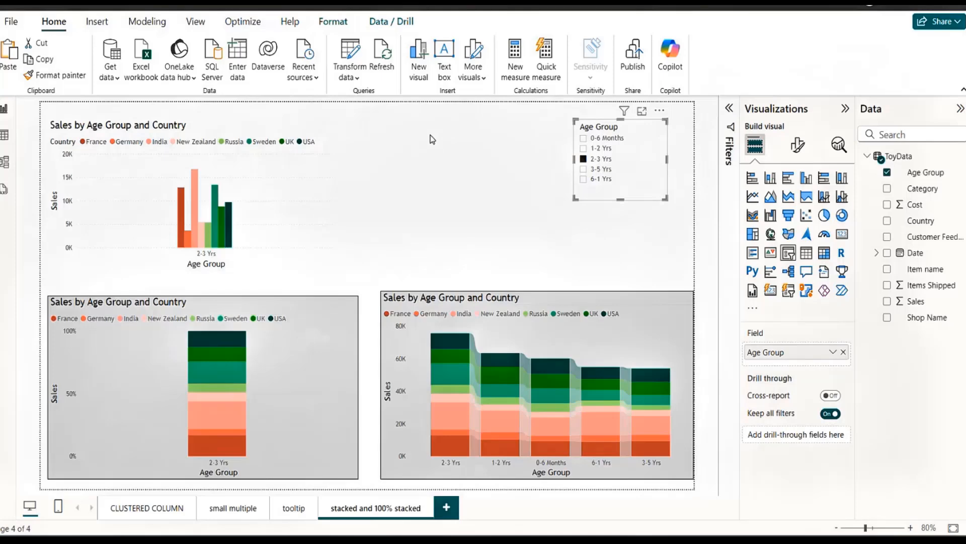
pyautogui.click(583, 169)
pyautogui.click(583, 180)
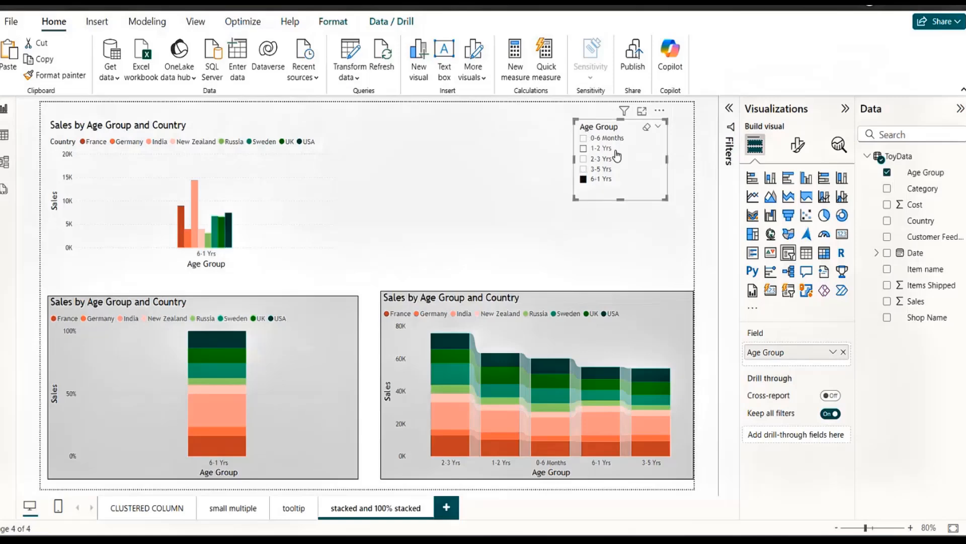
pyautogui.click(648, 133)
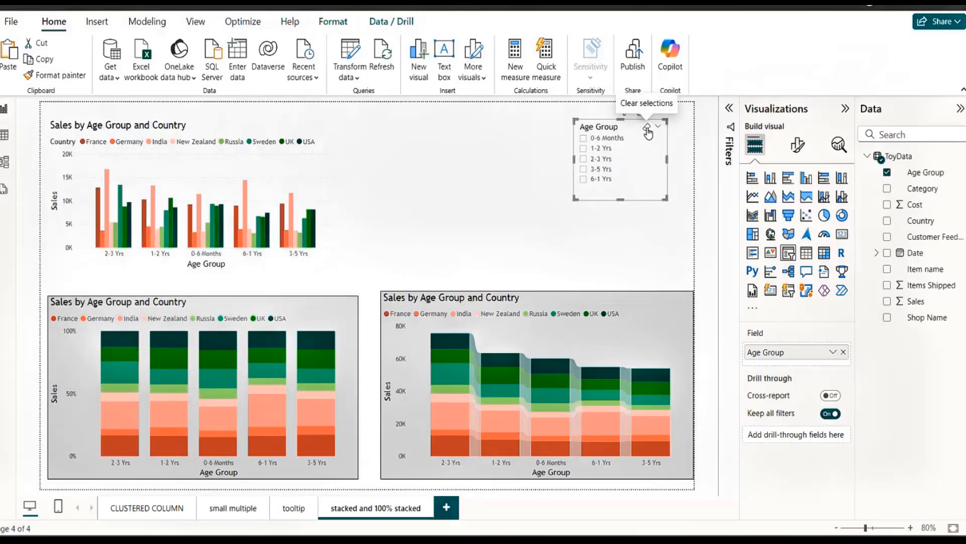
# Lengthen and shift the Age Group slicer, then restore its Filter interaction with the stacked column chart and turn off interaction editing.
pyautogui.moveTo(620, 200); pyautogui.dragTo(580, 236)
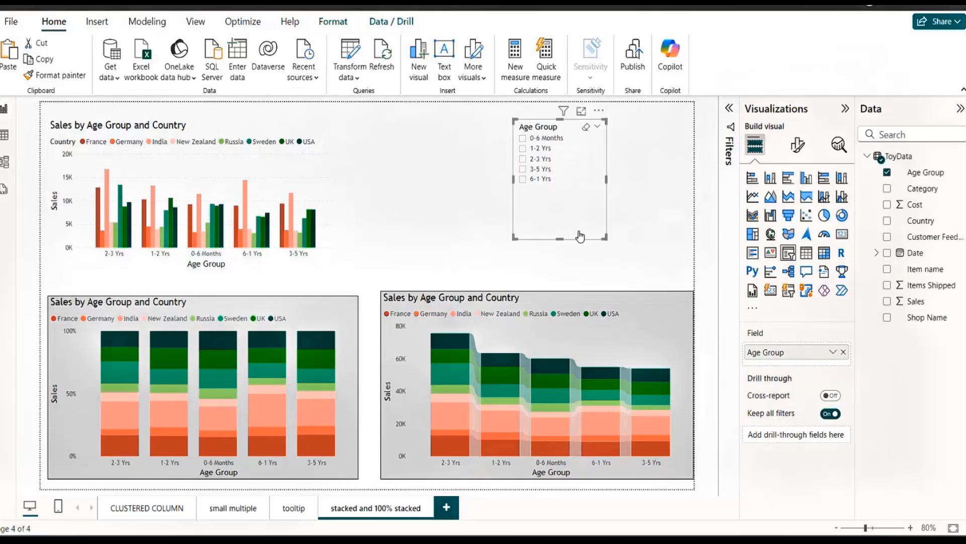
pyautogui.click(333, 21)
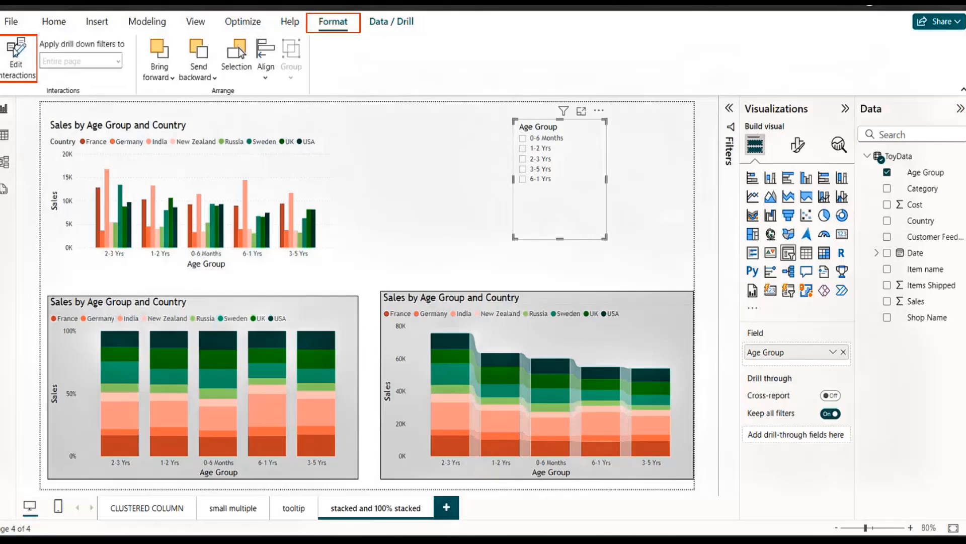
pyautogui.click(15, 50)
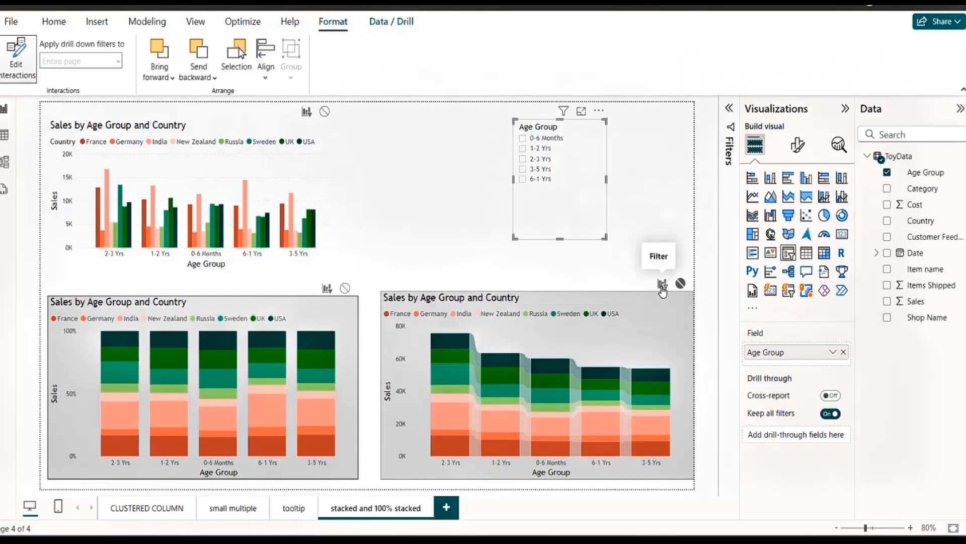
pyautogui.click(662, 284)
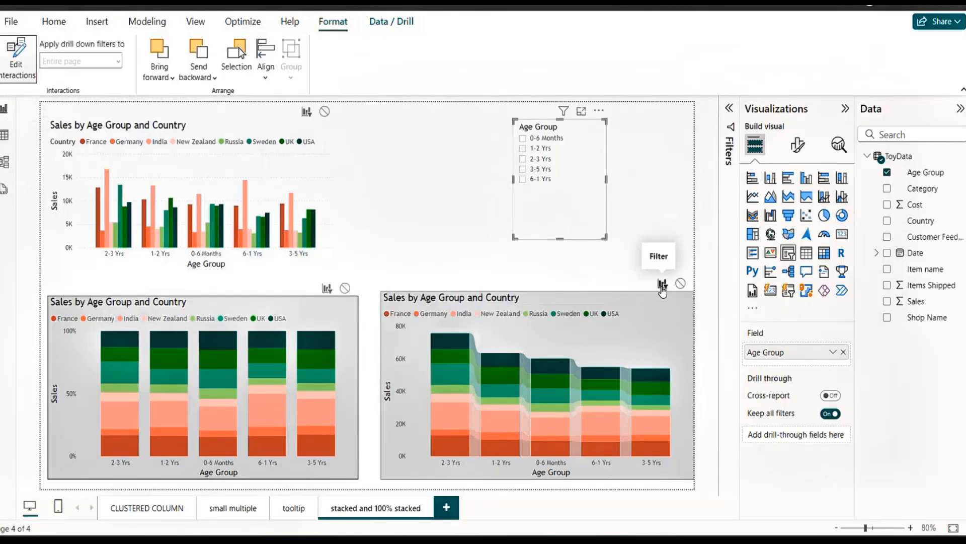
pyautogui.click(6, 70)
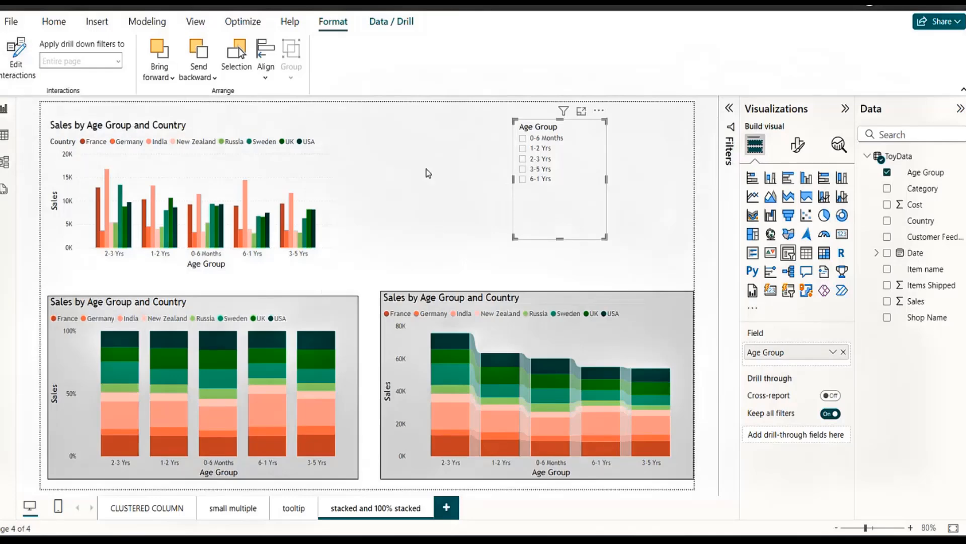
pyautogui.click(435, 136)
# Test the slicer with 2-3 Yrs, 6-1 Yrs and a combination adding 1-2 Yrs, move it closer to the clustered chart, and clear its selections.
pyautogui.click(530, 163)
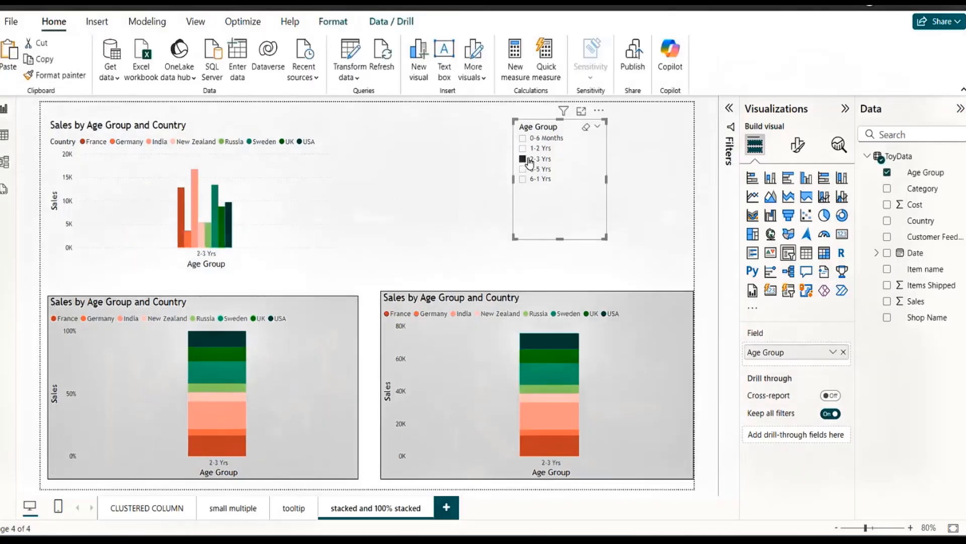
pyautogui.click(524, 181)
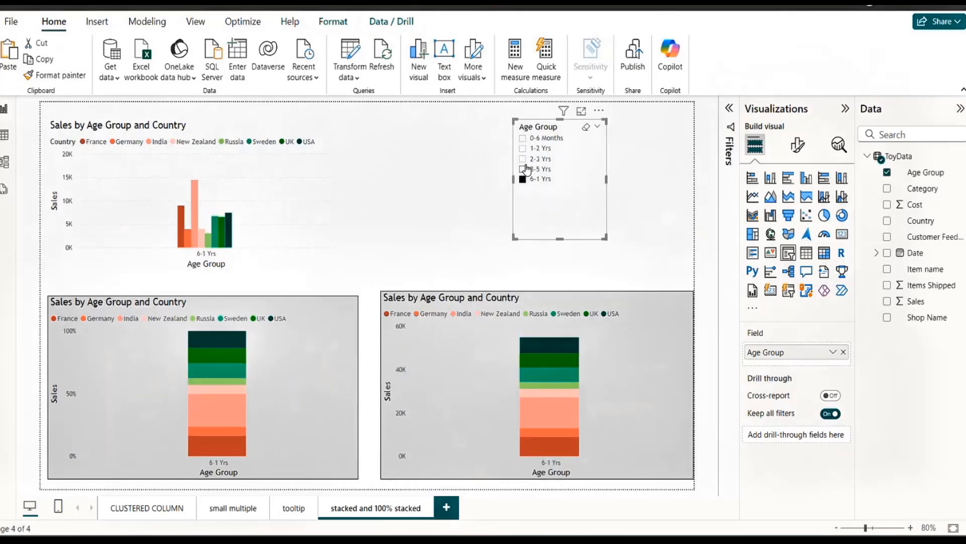
pyautogui.keyDown('ctrl'); pyautogui.click(524, 159); pyautogui.keyUp('ctrl')
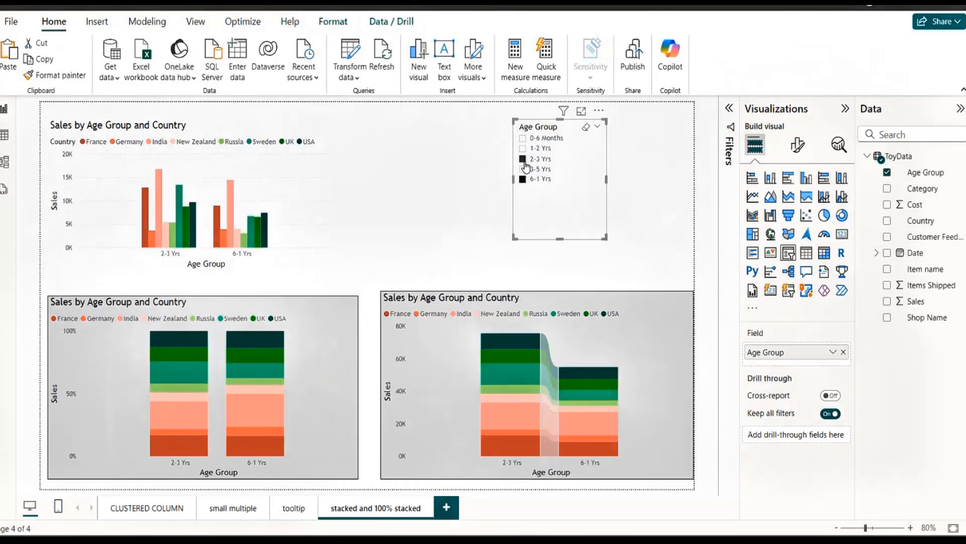
pyautogui.keyDown('ctrl'); pyautogui.click(523, 148); pyautogui.keyUp('ctrl')
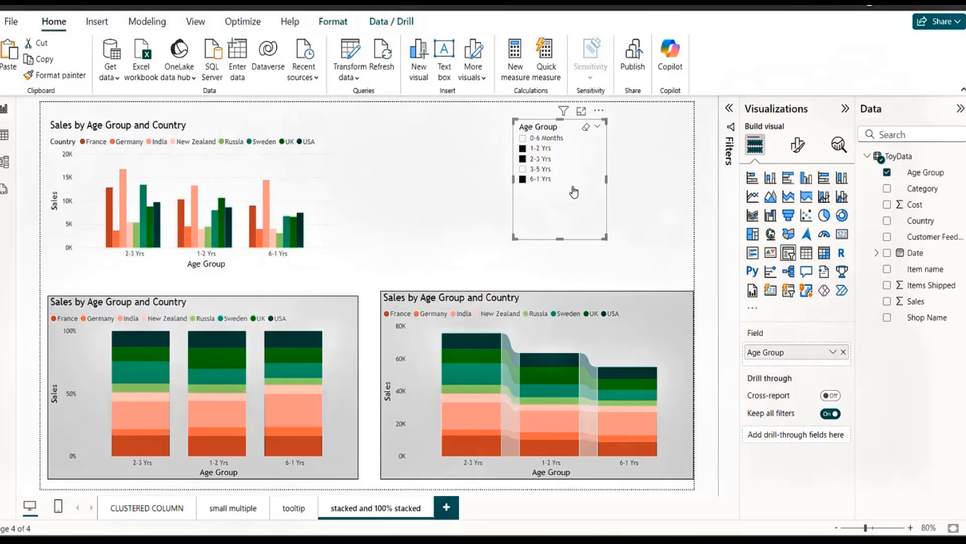
pyautogui.moveTo(573, 192); pyautogui.dragTo(494, 190)
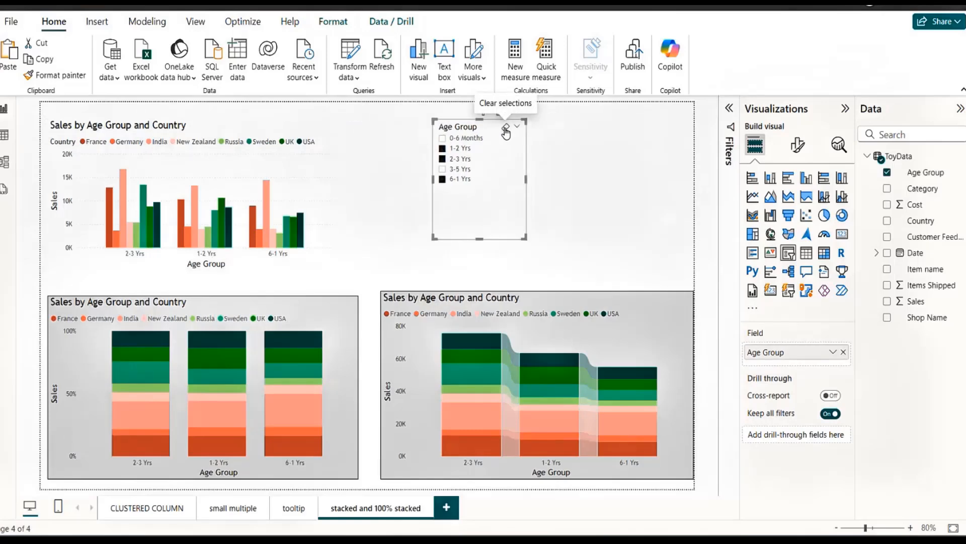
pyautogui.click(506, 132)
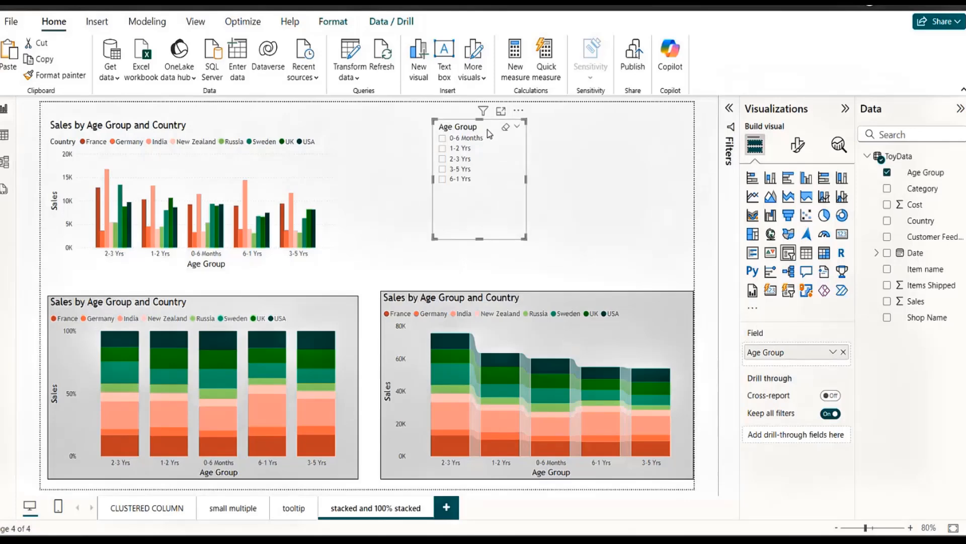
# Set the Age Group slicer's style to Tile, then widen and shorten it so the age groups fit in one row.
pyautogui.click(798, 146)
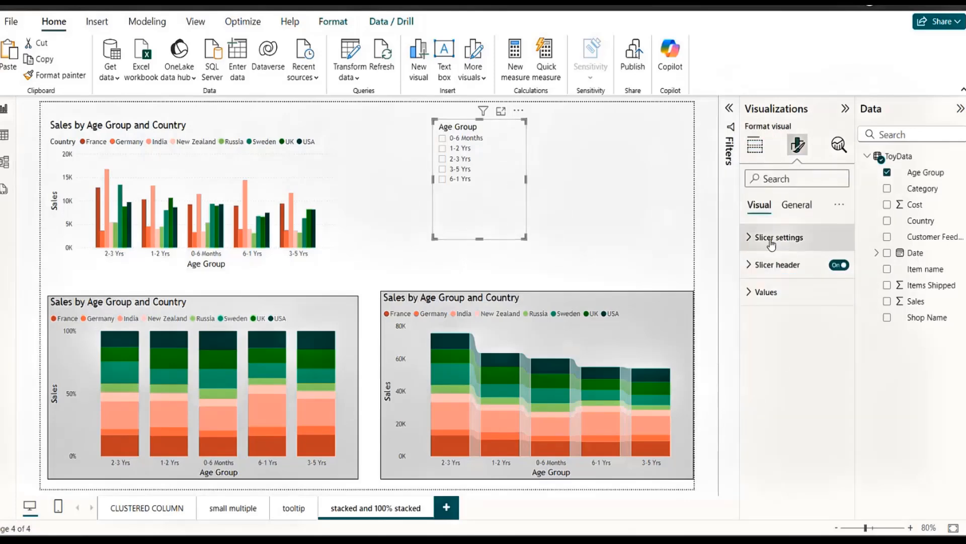
pyautogui.click(749, 238)
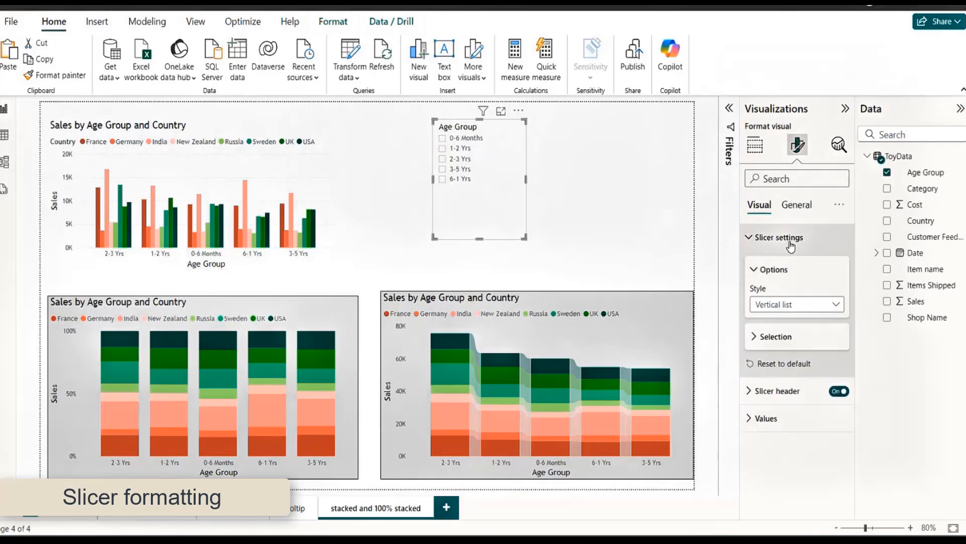
pyautogui.click(835, 305)
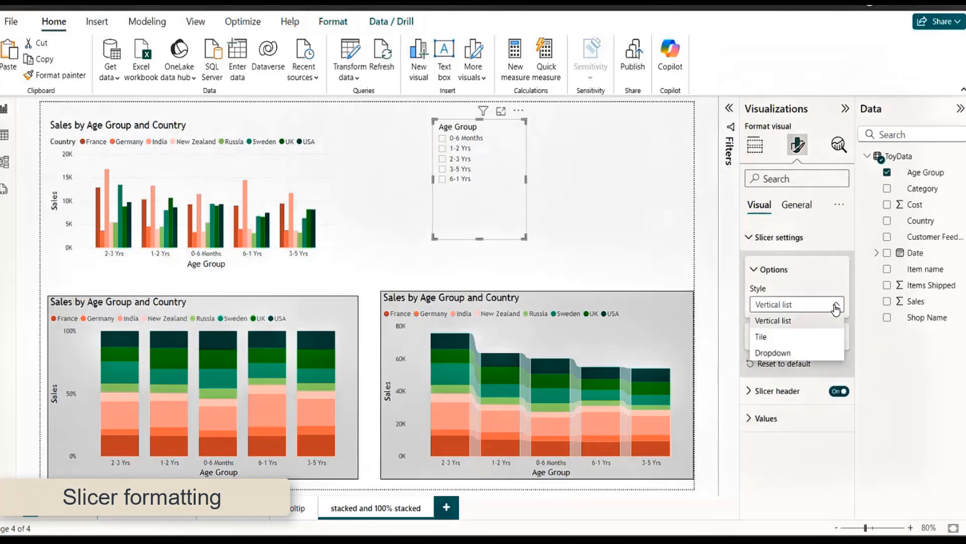
pyautogui.click(777, 338)
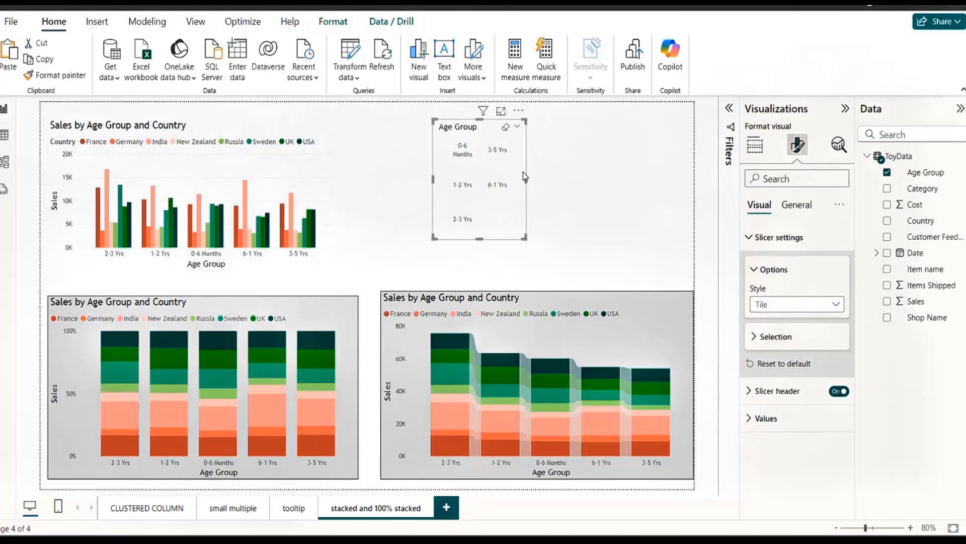
pyautogui.moveTo(525, 179); pyautogui.dragTo(623, 182)
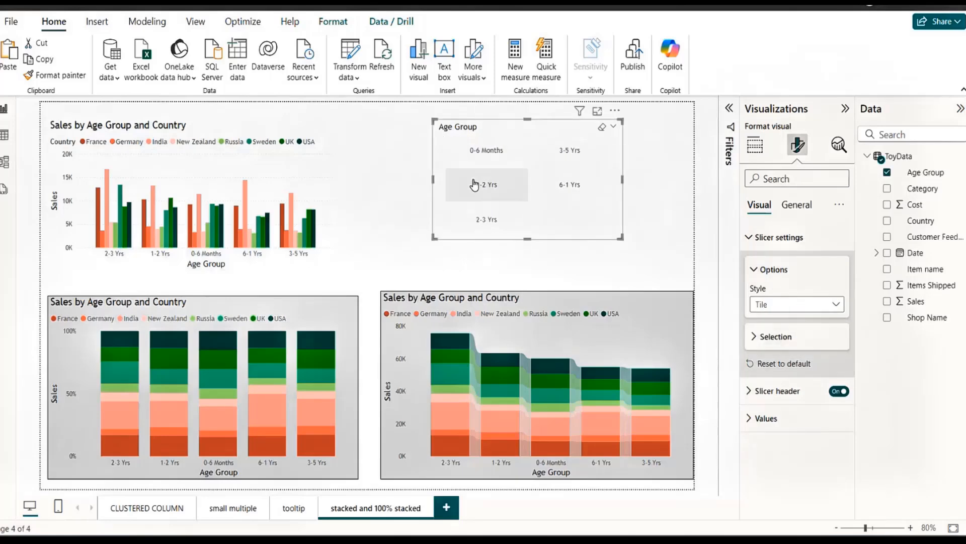
pyautogui.moveTo(432, 178); pyautogui.dragTo(387, 179)
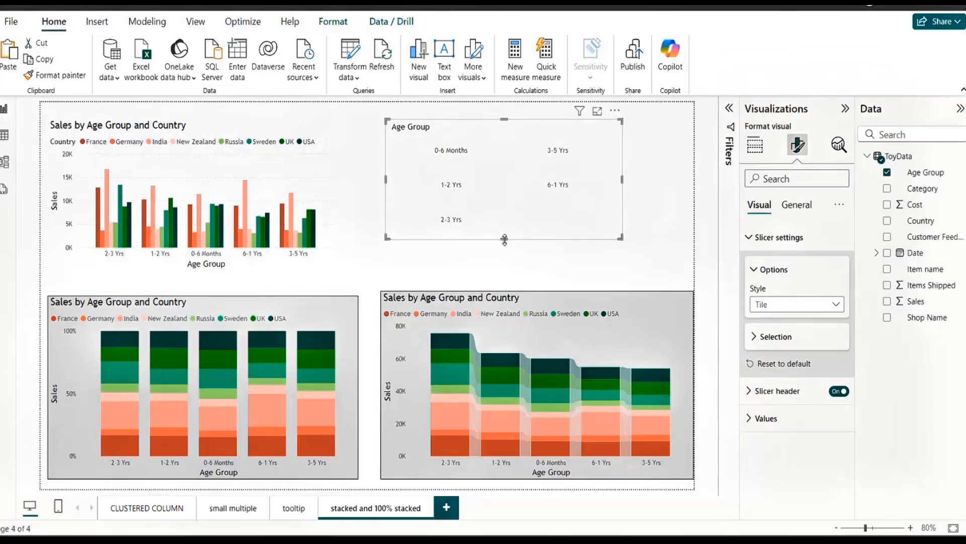
pyautogui.moveTo(504, 239); pyautogui.dragTo(502, 170)
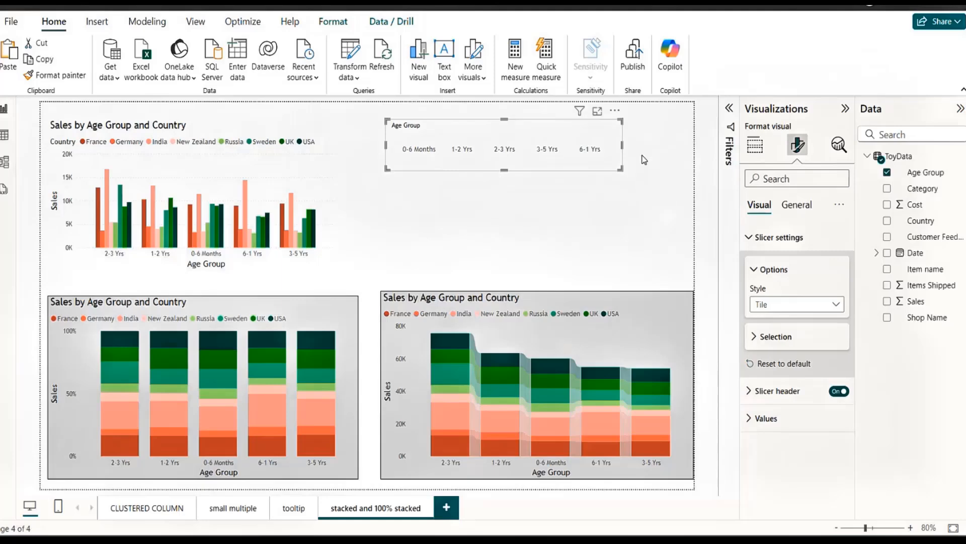
pyautogui.moveTo(623, 144)
pyautogui.mouseDown()
pyautogui.moveTo(680, 145)
pyautogui.moveTo(632, 139)
pyautogui.mouseUp()
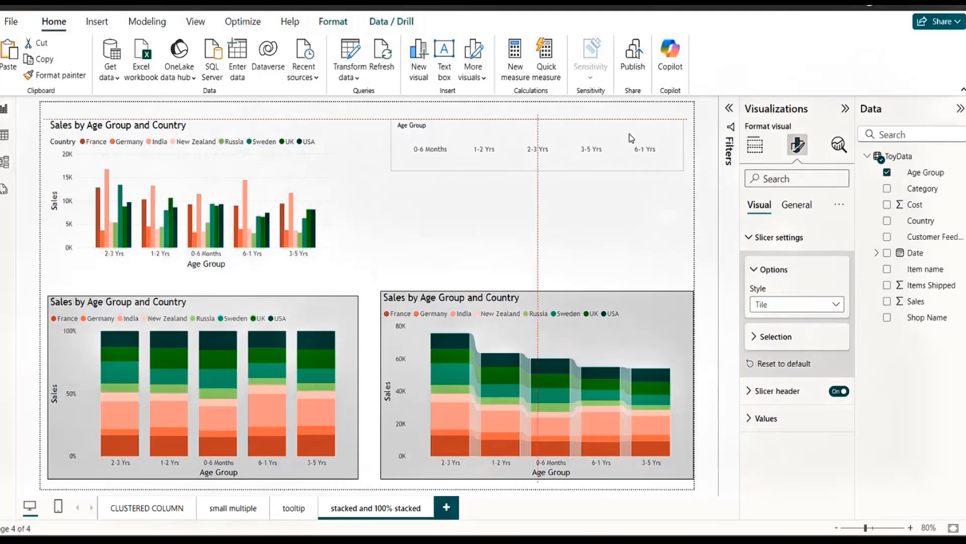
# Change the slicer's style to Vertical list and make it tall enough to show all age groups.
pyautogui.click(796, 305)
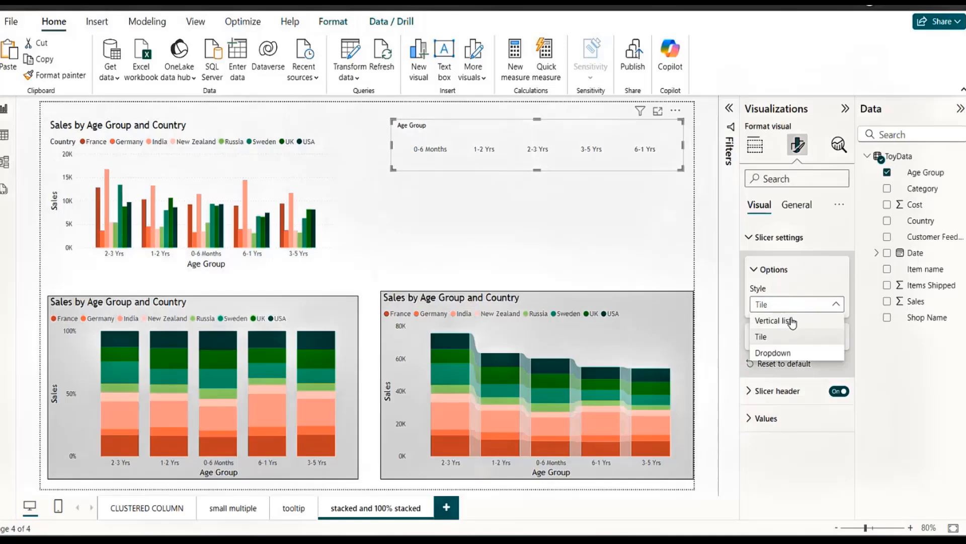
pyautogui.click(793, 321)
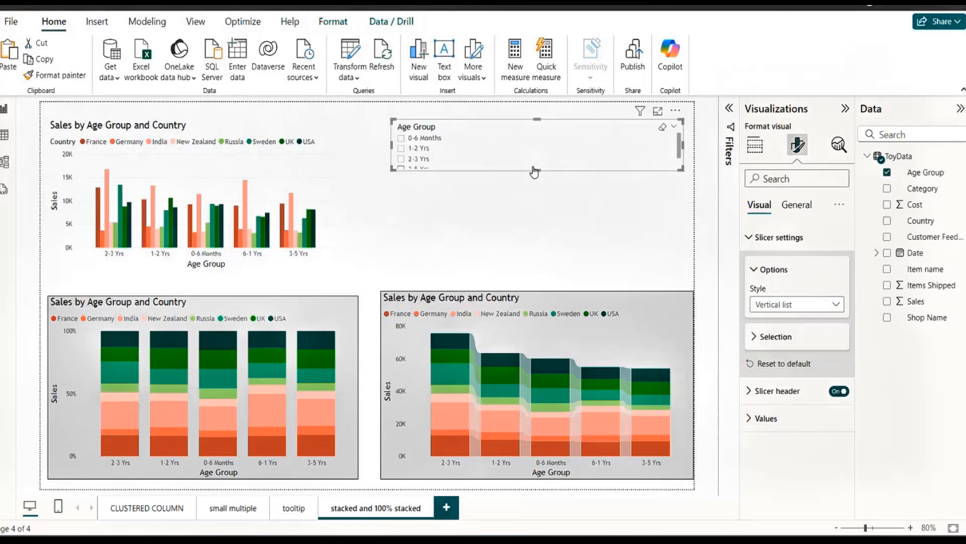
pyautogui.moveTo(537, 170); pyautogui.dragTo(544, 214)
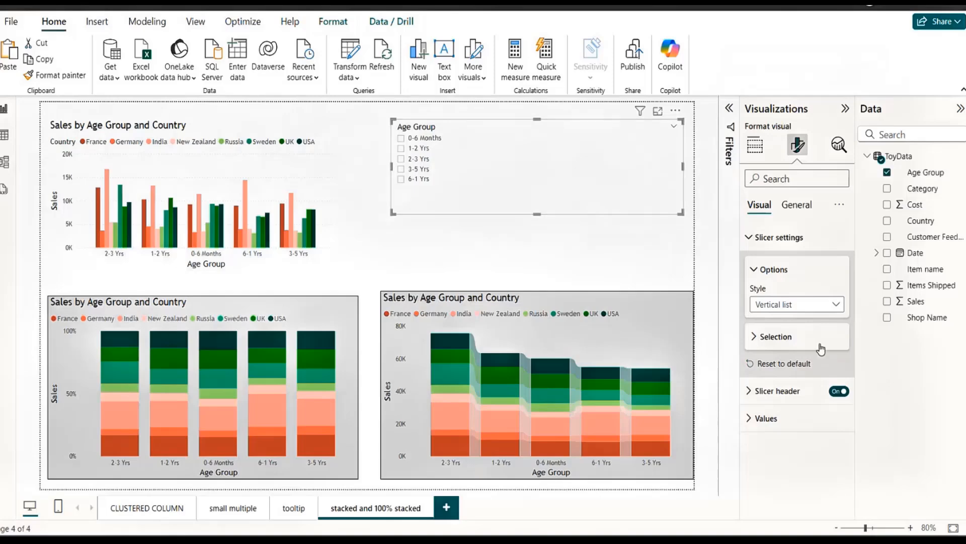
# Change the slicer's style to Dropdown, then reduce its width and height to a compact box.
pyautogui.click(793, 305)
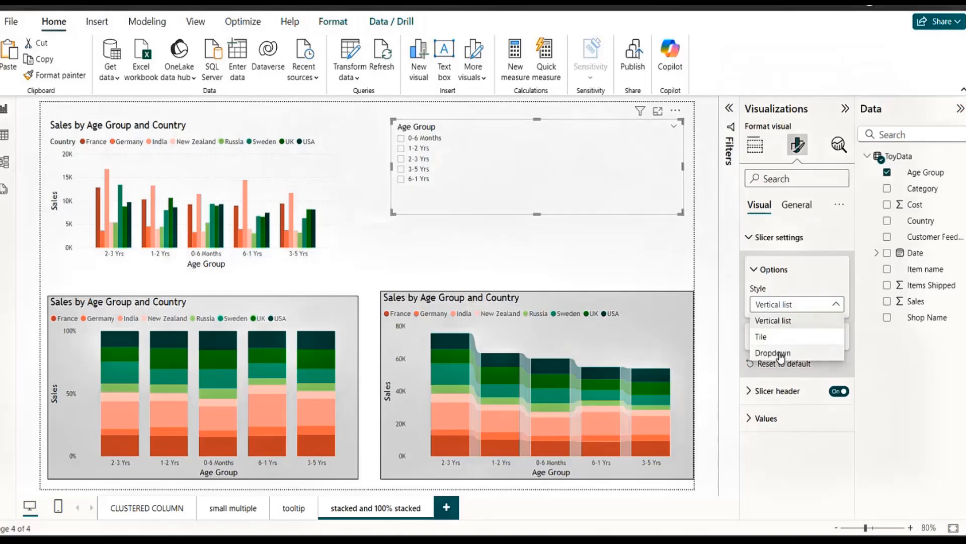
pyautogui.click(782, 354)
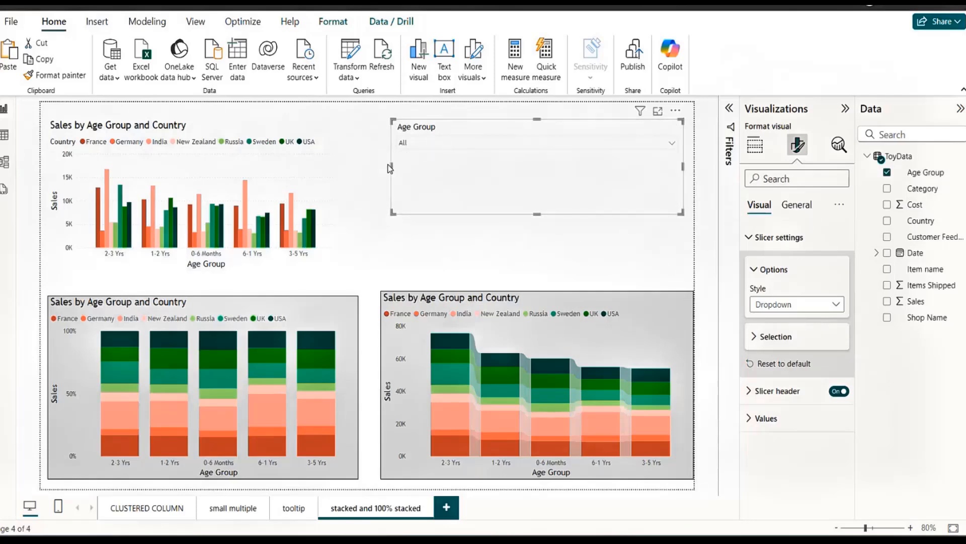
pyautogui.moveTo(391, 166); pyautogui.dragTo(509, 174)
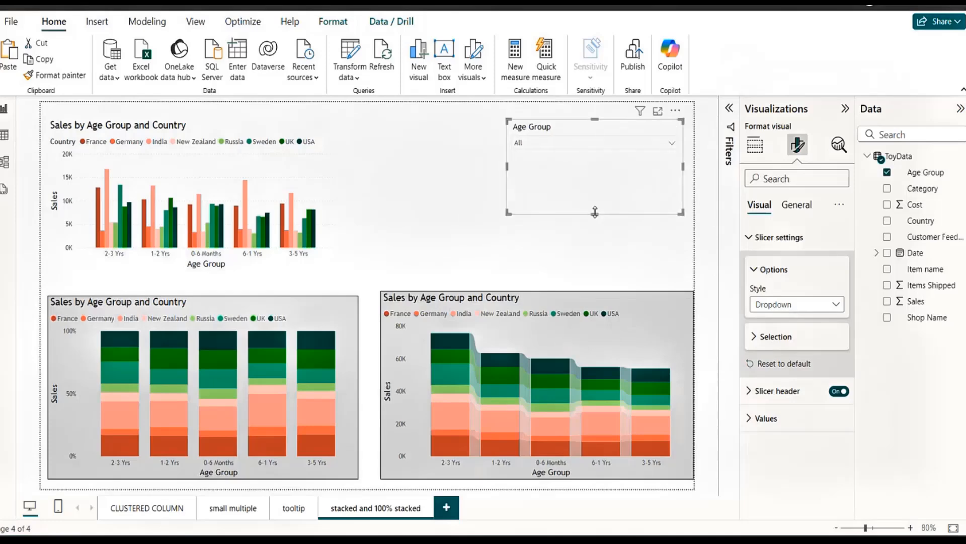
pyautogui.moveTo(595, 213); pyautogui.dragTo(591, 169)
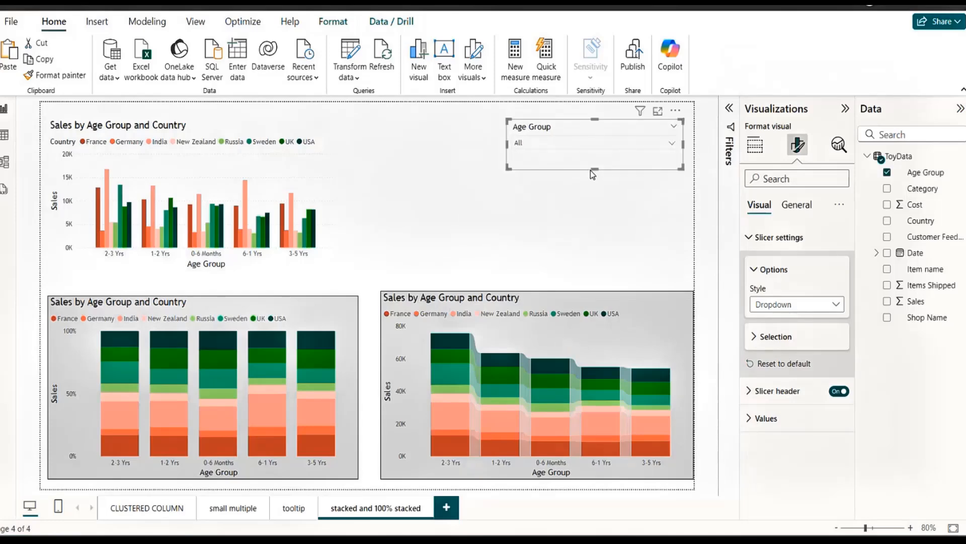
# Filter the charts to 1-2 Yrs from the slicer's dropdown list, and deselect the slicer.
pyautogui.click(672, 143)
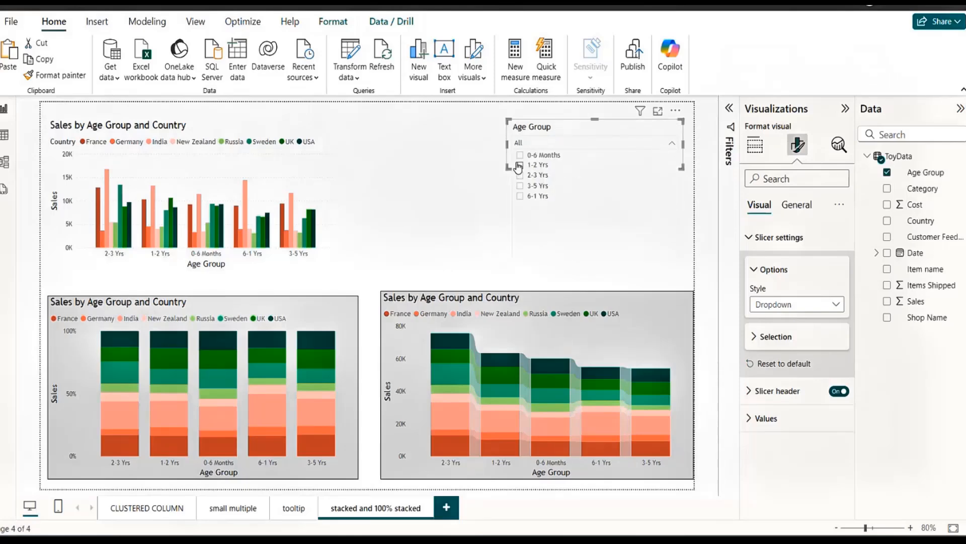
pyautogui.click(519, 166)
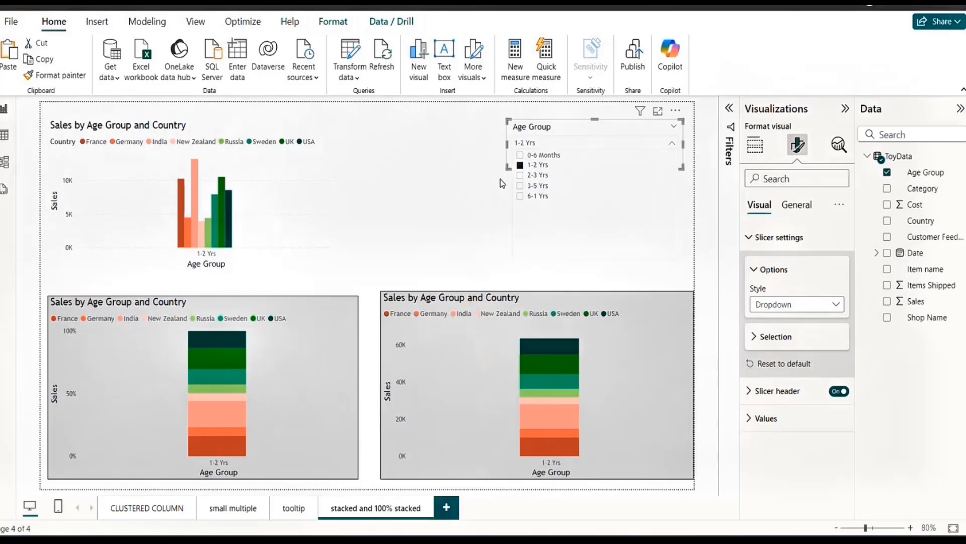
pyautogui.click(438, 149)
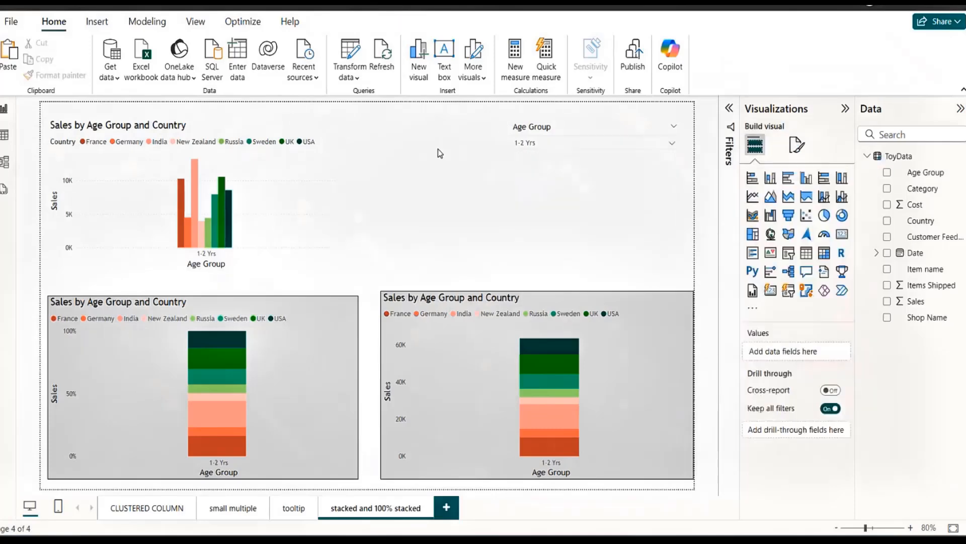
# Set the Age Group slicer's style back to Tile, widen it into a single row and position it beside the clustered chart.
pyautogui.click(604, 124)
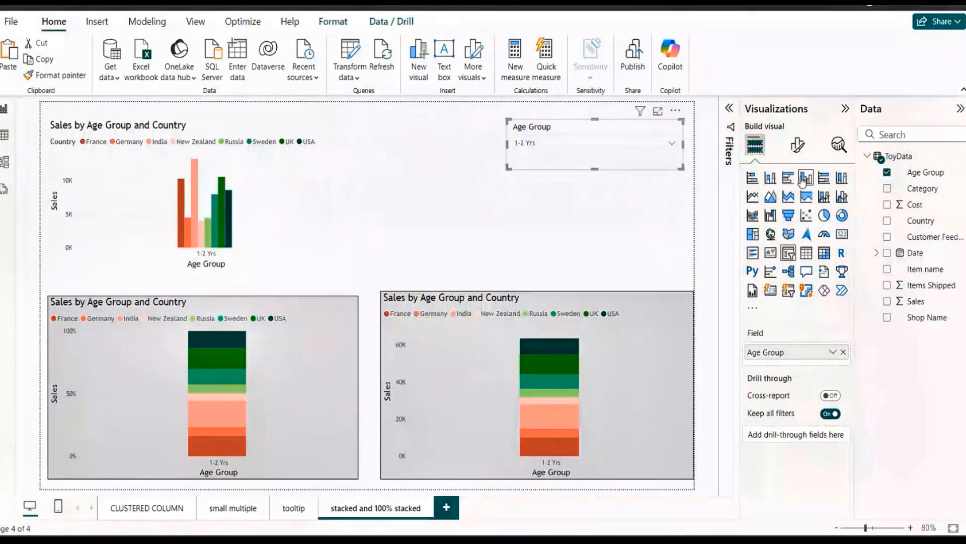
pyautogui.click(798, 145)
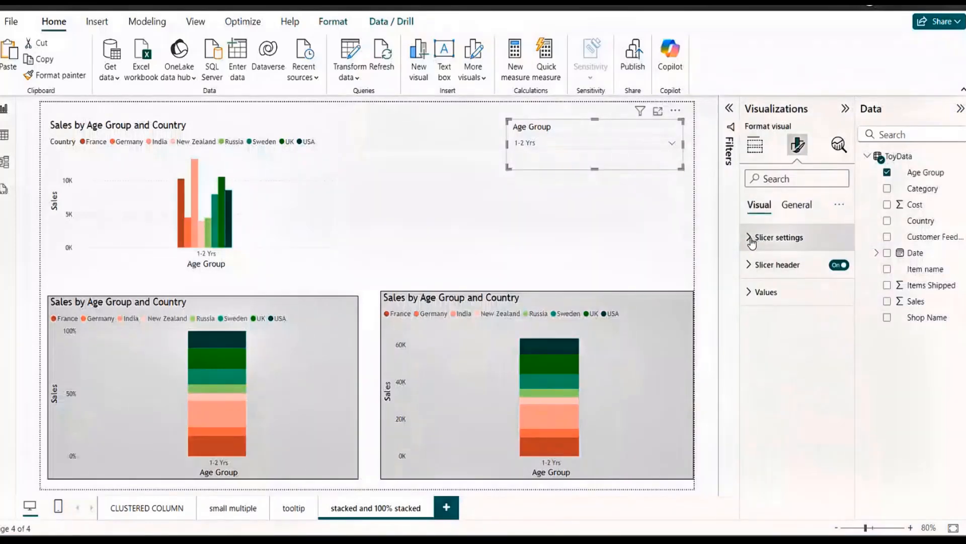
pyautogui.click(751, 237)
pyautogui.click(815, 304)
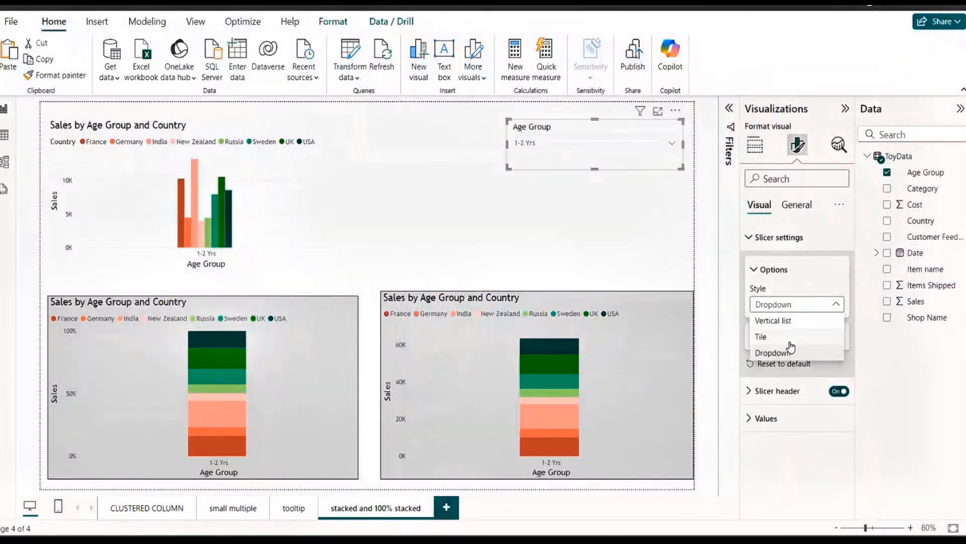
pyautogui.click(790, 340)
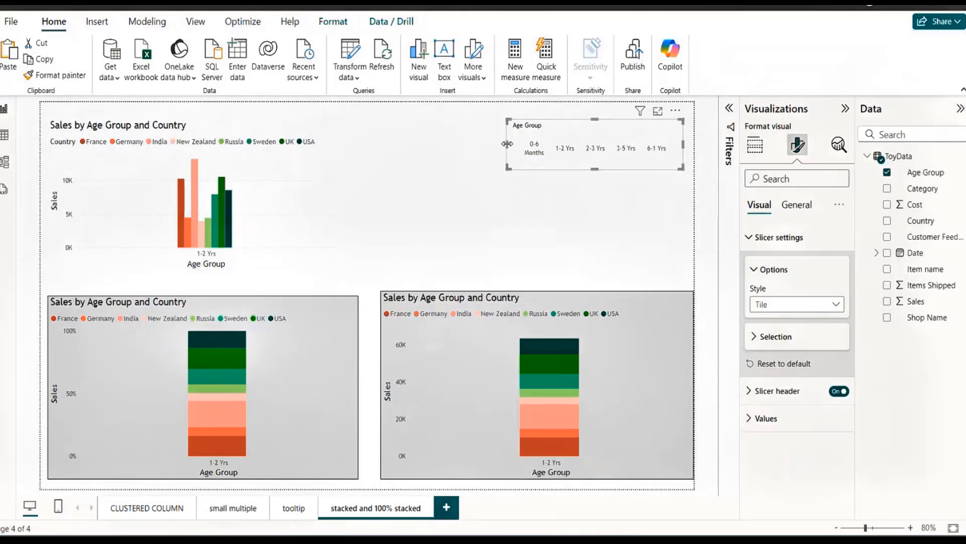
pyautogui.moveTo(508, 144); pyautogui.dragTo(358, 144)
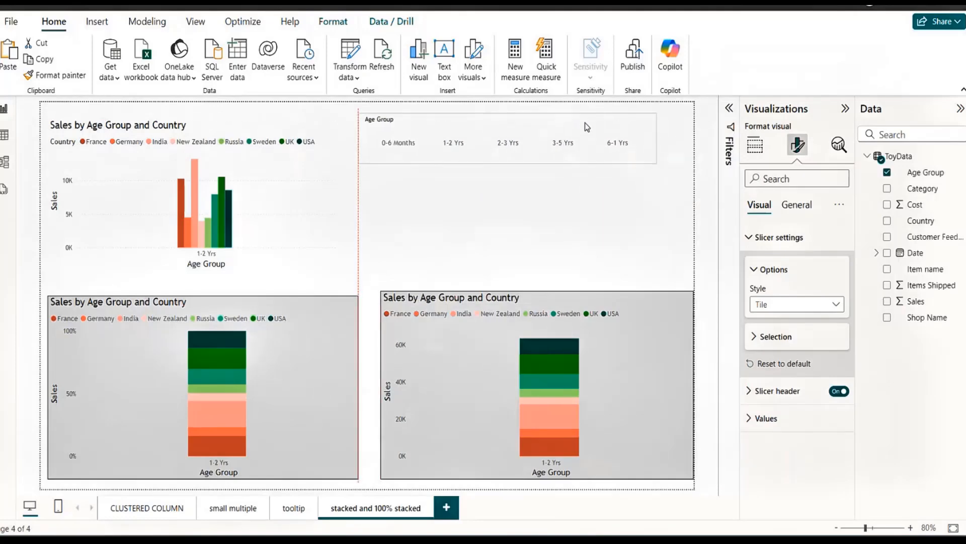
pyautogui.moveTo(585, 123); pyautogui.dragTo(589, 122)
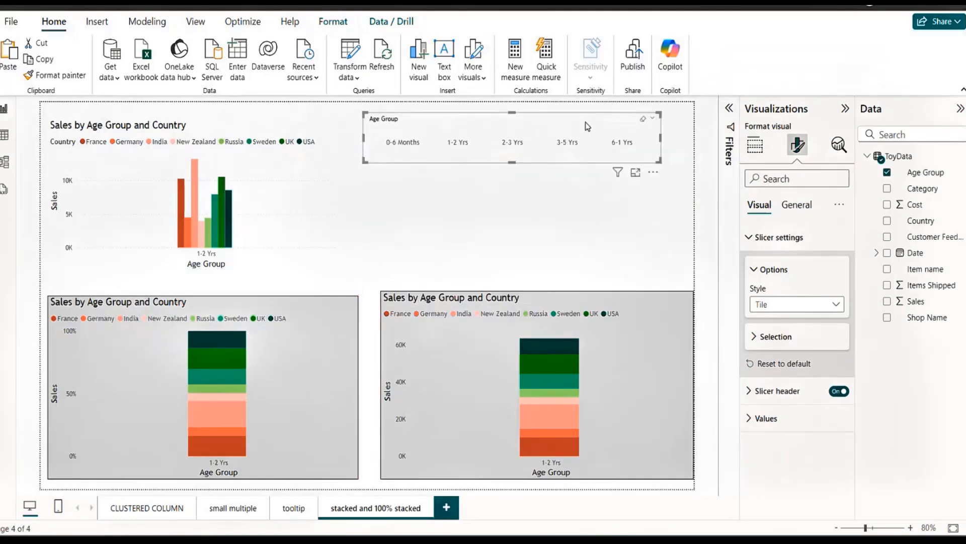
# Turn on Single select for the slicer and test it by switching among 1-2 Yrs, 2-3 Yrs, 3-5 Yrs and 0-6 Months.
pyautogui.click(755, 337)
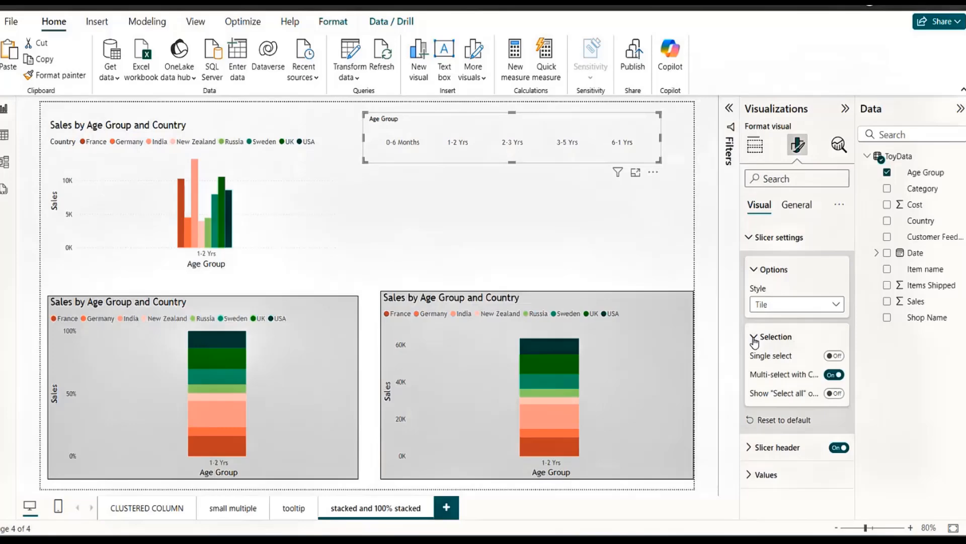
pyautogui.click(836, 356)
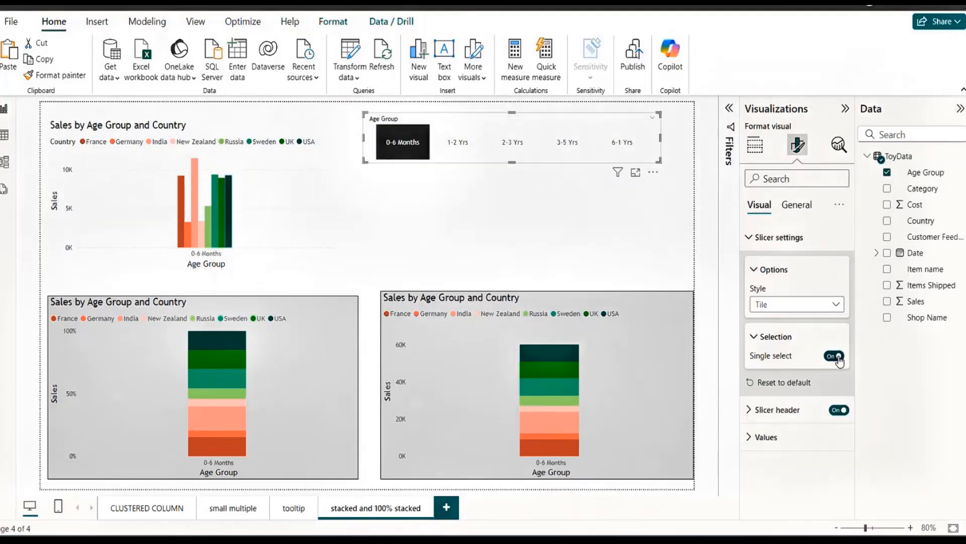
pyautogui.click(465, 146)
pyautogui.click(513, 143)
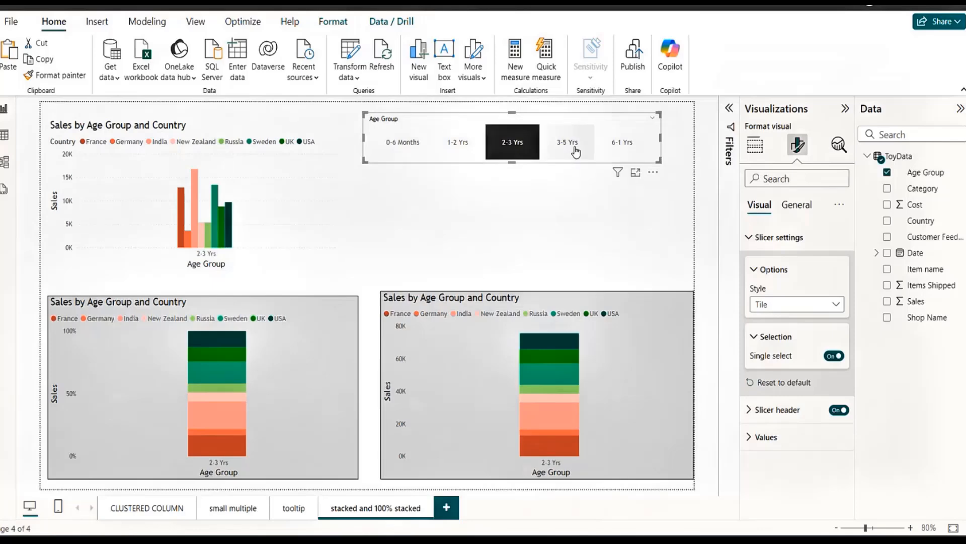
pyautogui.click(575, 151)
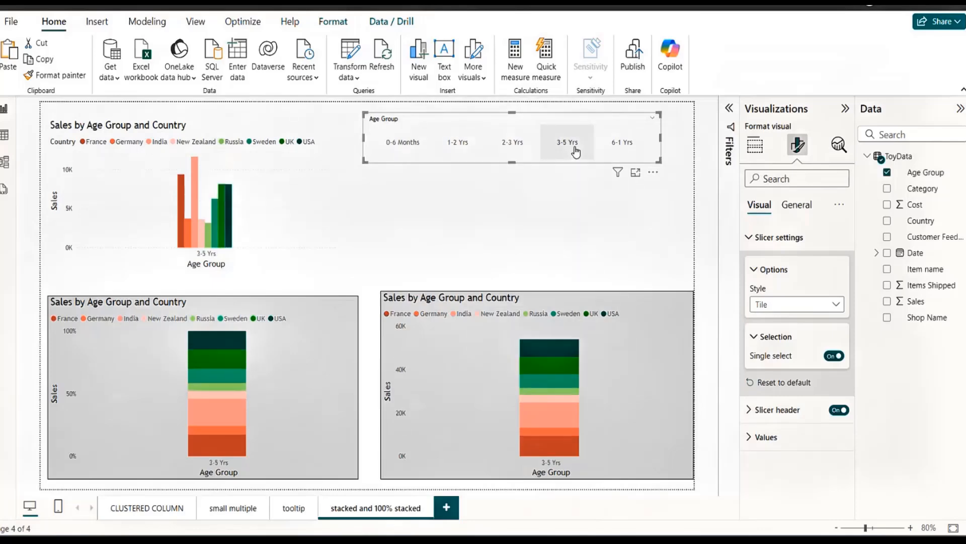
pyautogui.click(512, 146)
pyautogui.click(465, 146)
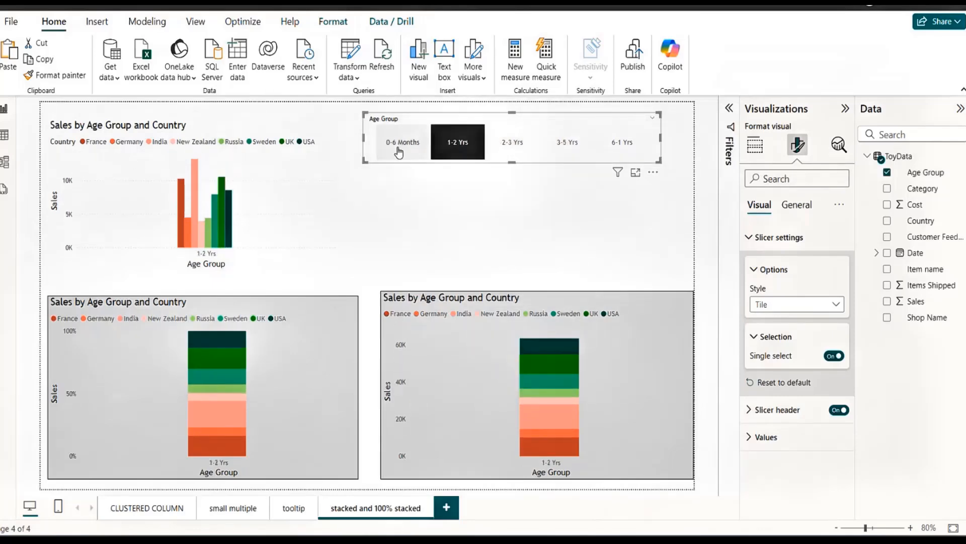
pyautogui.click(400, 144)
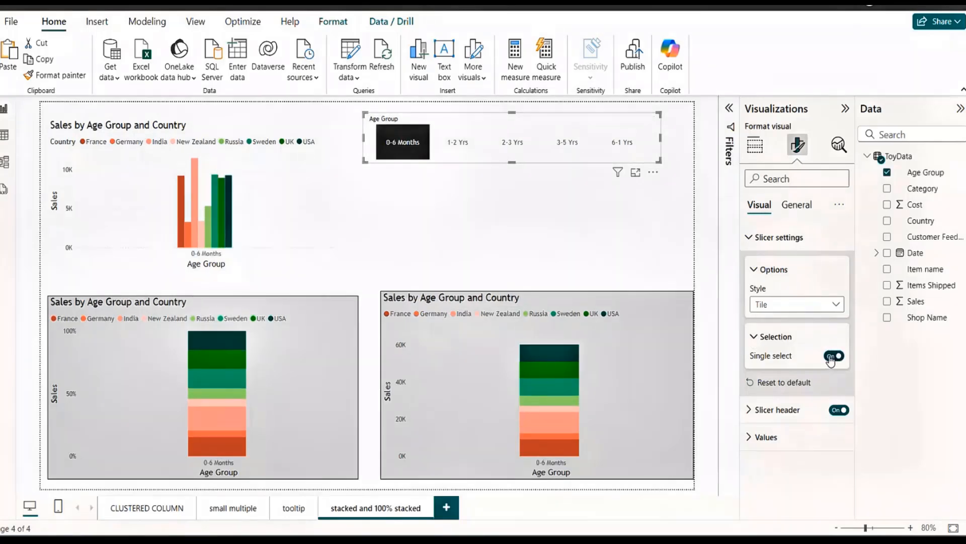
# Switch the slicer from Single select to multiple selection with the "Select all" option shown, and select all age groups.
pyautogui.click(834, 356)
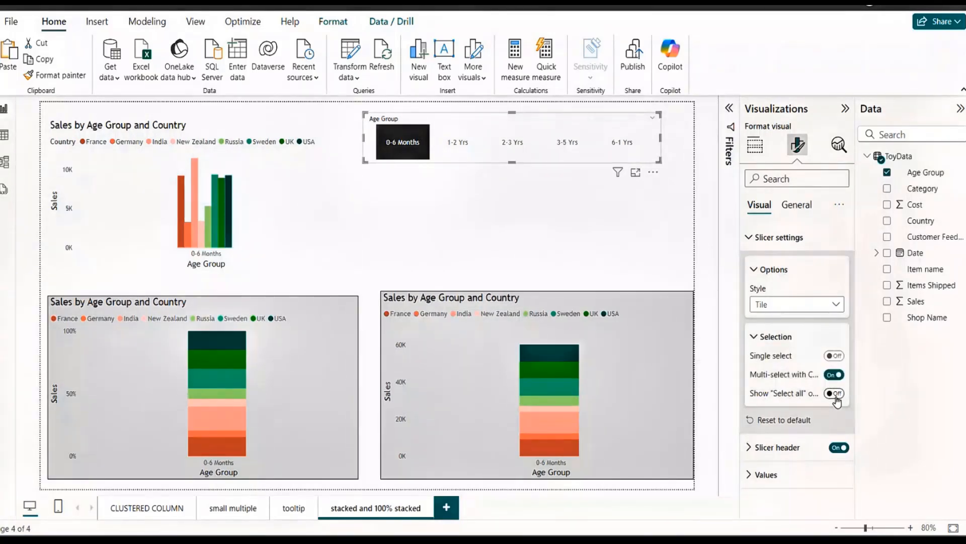
pyautogui.click(835, 394)
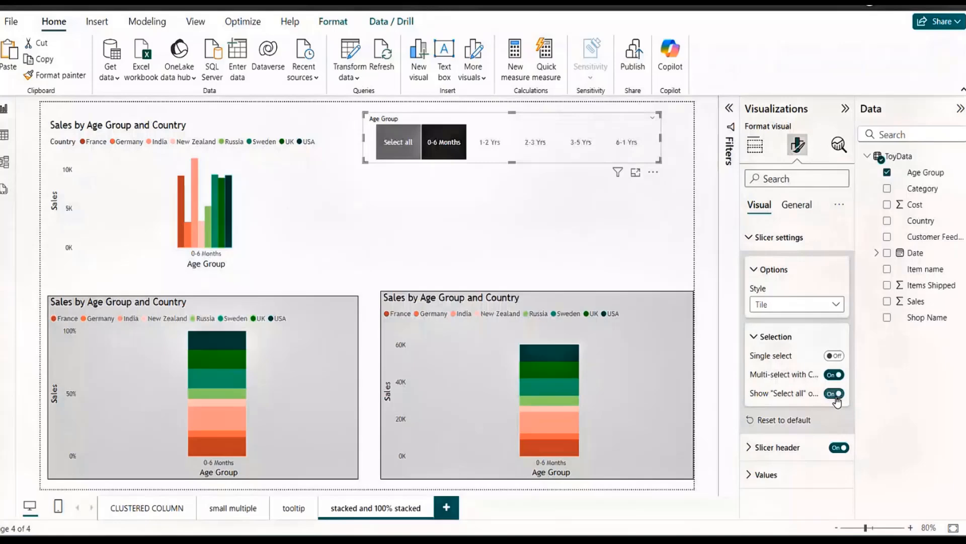
pyautogui.click(405, 151)
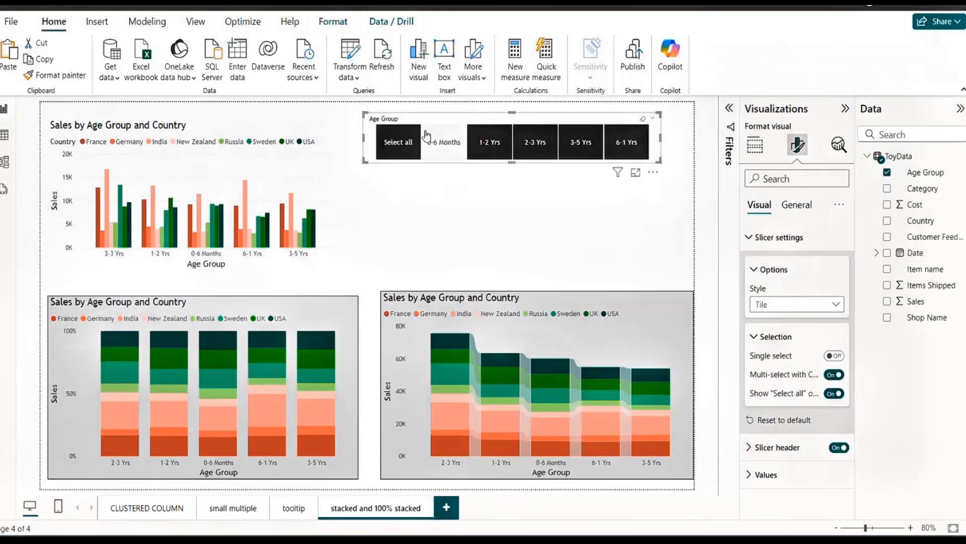
# Exclude 2-3 Yrs, 3-5 Yrs and 1-2 Yrs from the slicer's selection.
pyautogui.keyDown('ctrl'); pyautogui.click(542, 151); pyautogui.keyUp('ctrl')
pyautogui.keyDown('ctrl'); pyautogui.click(581, 144); pyautogui.keyUp('ctrl')
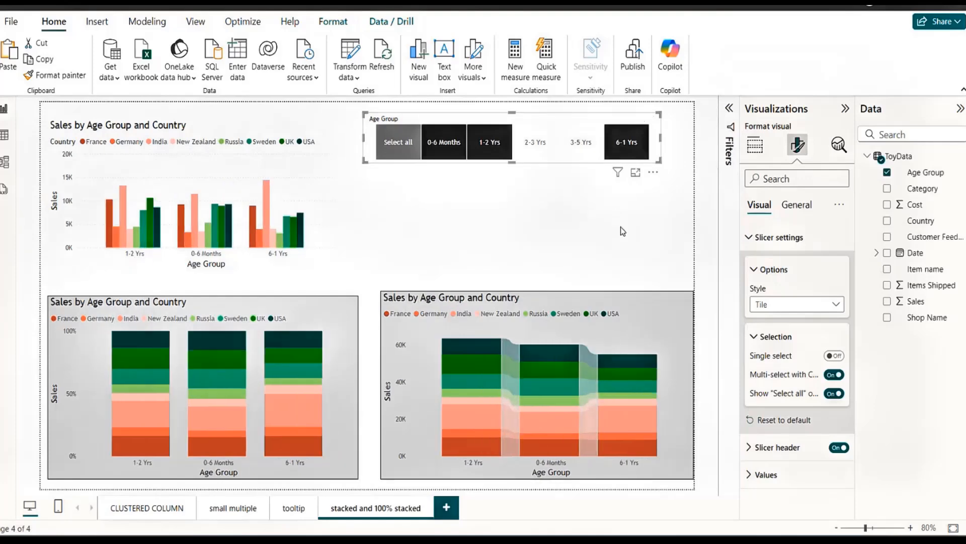
pyautogui.keyDown('ctrl'); pyautogui.click(476, 150); pyautogui.keyUp('ctrl')
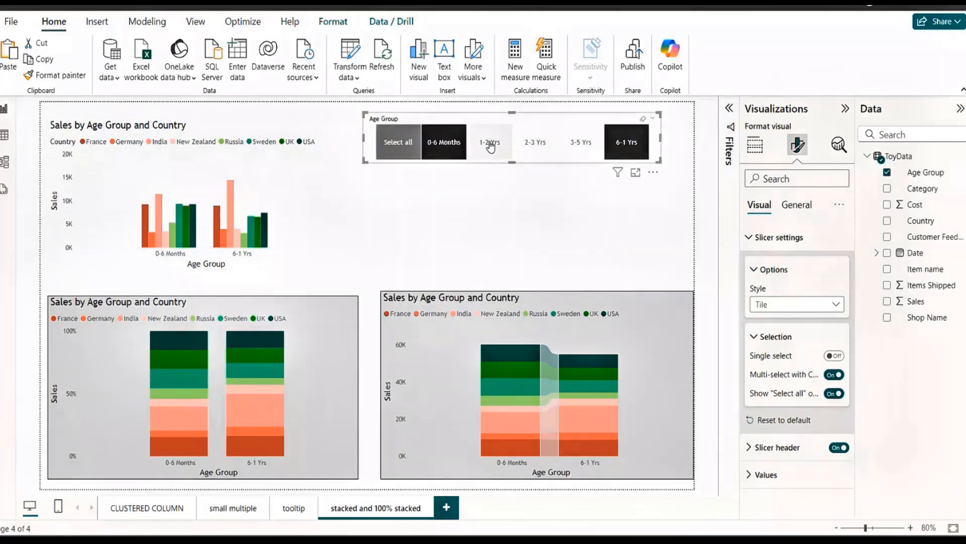
# Remove 0-6 Months from the Age Group slicer's selection, add 2-3 Yrs to it, and select all age groups again.
pyautogui.keyDown('ctrl'); pyautogui.click(453, 145); pyautogui.keyUp('ctrl')
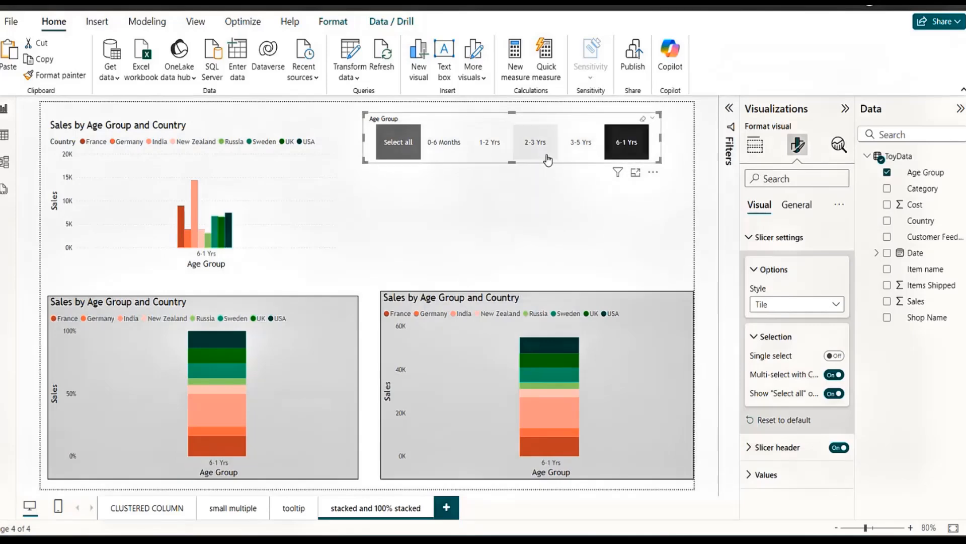
pyautogui.keyDown('ctrl'); pyautogui.click(535, 146); pyautogui.keyUp('ctrl')
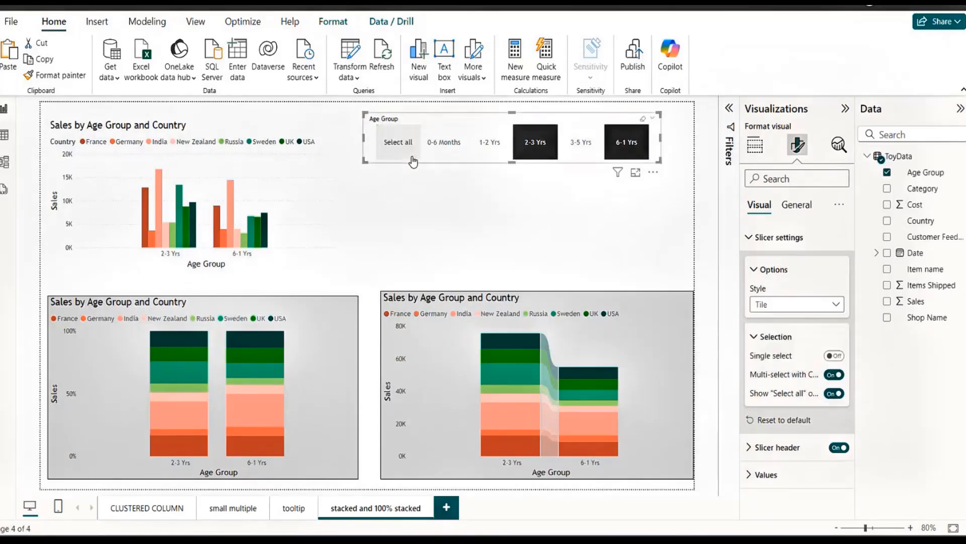
pyautogui.click(411, 157)
pyautogui.click(410, 158)
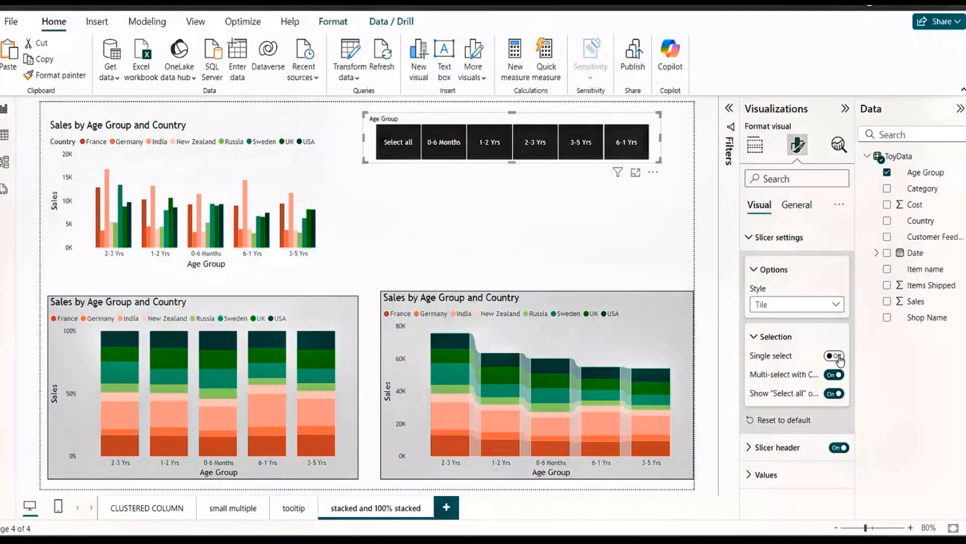
# Turn off the slicer's "Select all" option and clear all of its selections.
pyautogui.click(830, 394)
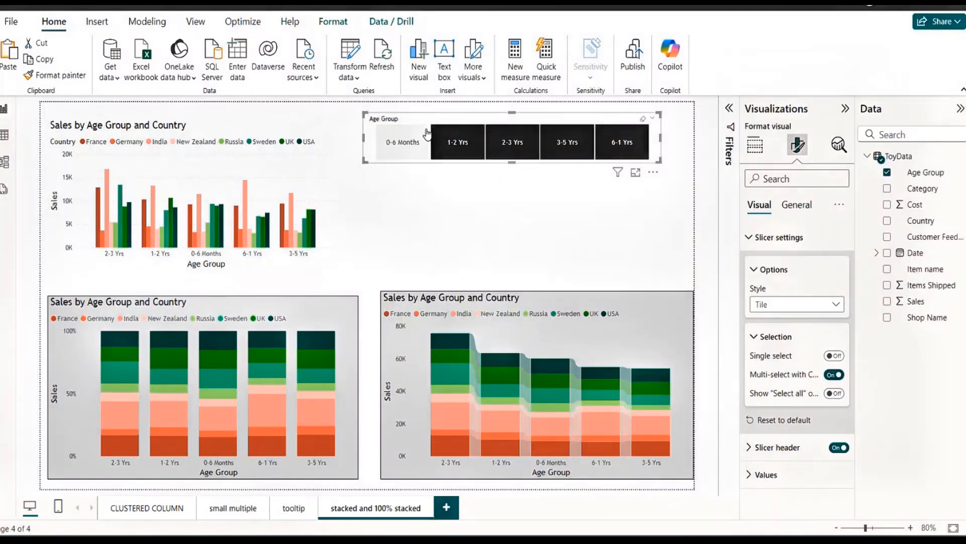
pyautogui.click(644, 121)
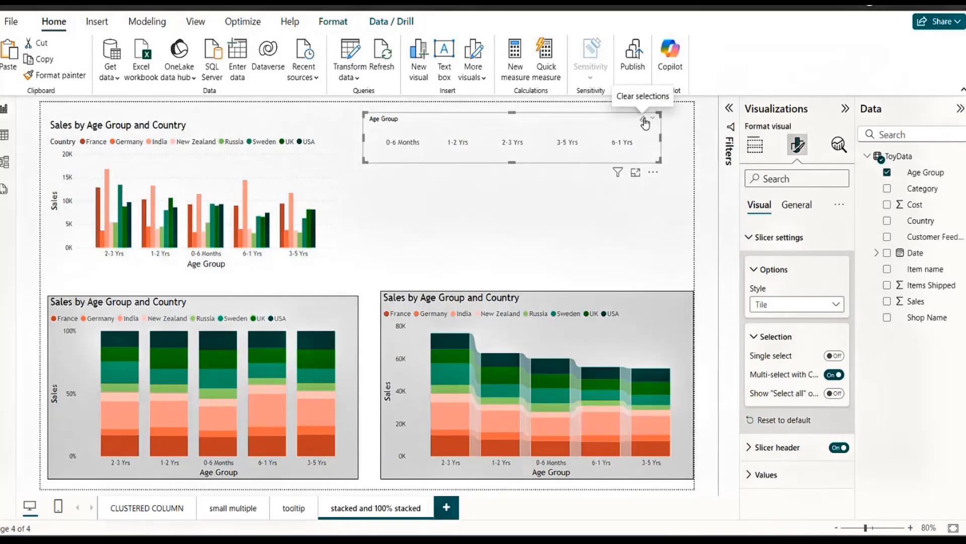
# Filter the charts by 0-6 Months, 1-2 Yrs and 2-3 Yrs, one age group at a time.
pyautogui.click(402, 144)
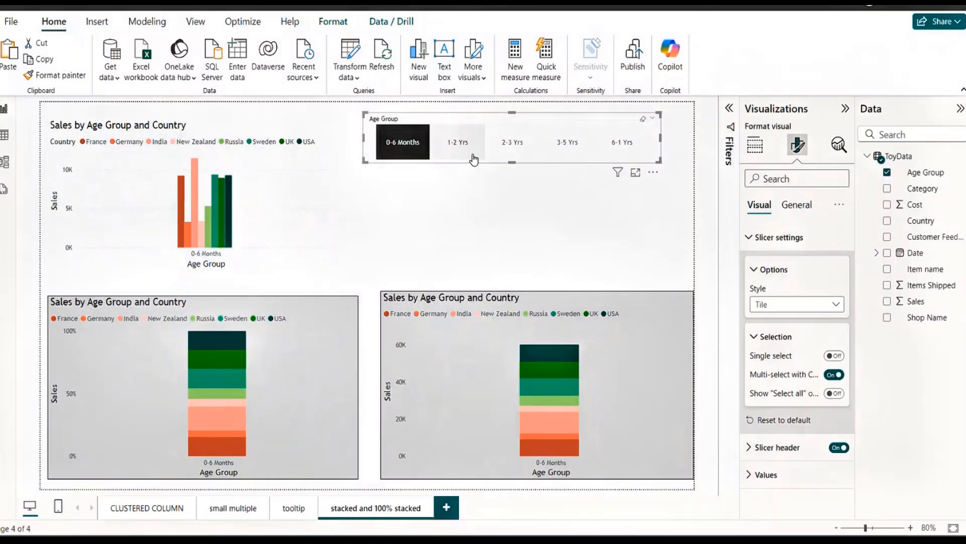
pyautogui.keyDown('ctrl'); pyautogui.click(474, 159); pyautogui.keyUp('ctrl')
pyautogui.click(518, 150)
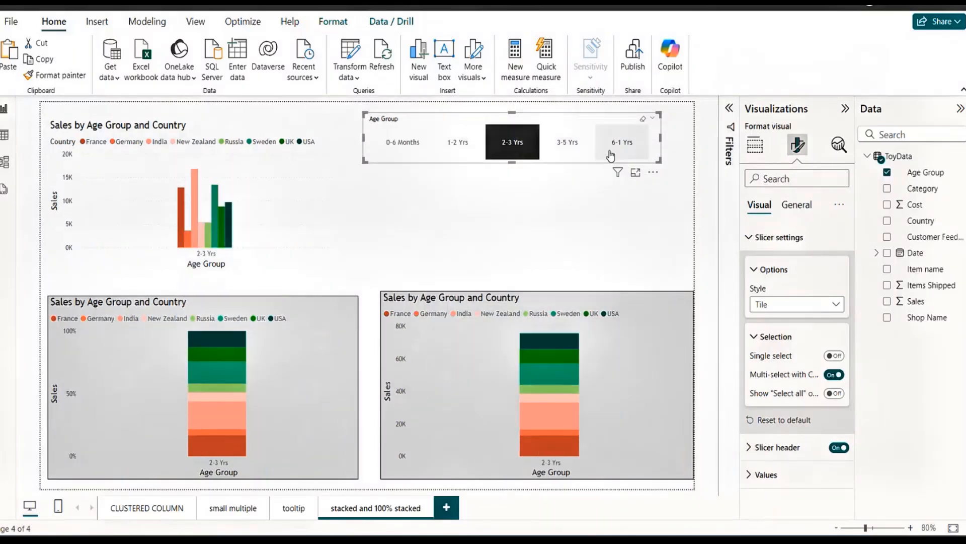
# Add 6-1 Yrs, 3-5 Yrs, 1-2 Yrs and 0-6 Months to the 2-3 Yrs selection in the slicer.
pyautogui.keyDown('ctrl'); pyautogui.click(611, 156); pyautogui.keyUp('ctrl')
pyautogui.keyDown('ctrl'); pyautogui.click(558, 151); pyautogui.keyUp('ctrl')
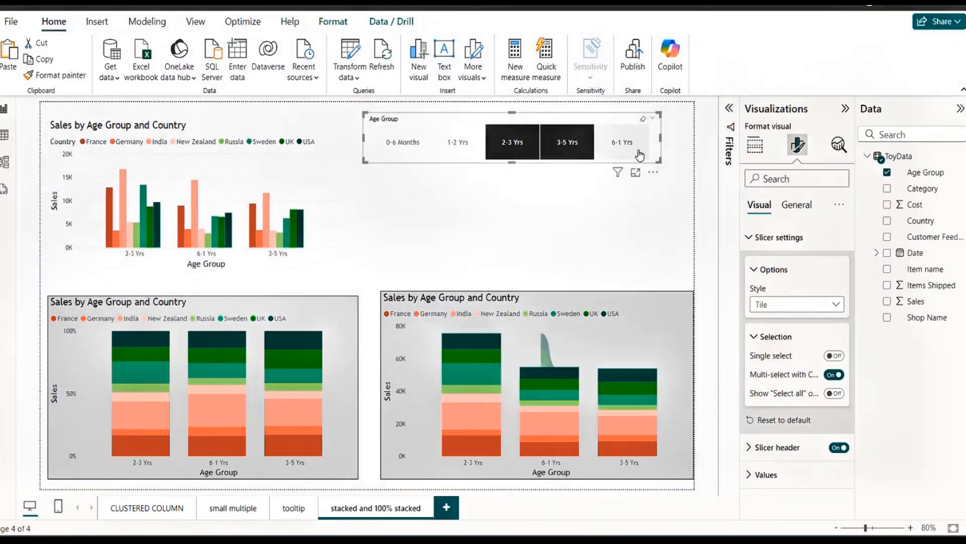
pyautogui.keyDown('ctrl'); pyautogui.click(458, 145); pyautogui.keyUp('ctrl')
pyautogui.keyDown('ctrl'); pyautogui.click(398, 145); pyautogui.keyUp('ctrl')
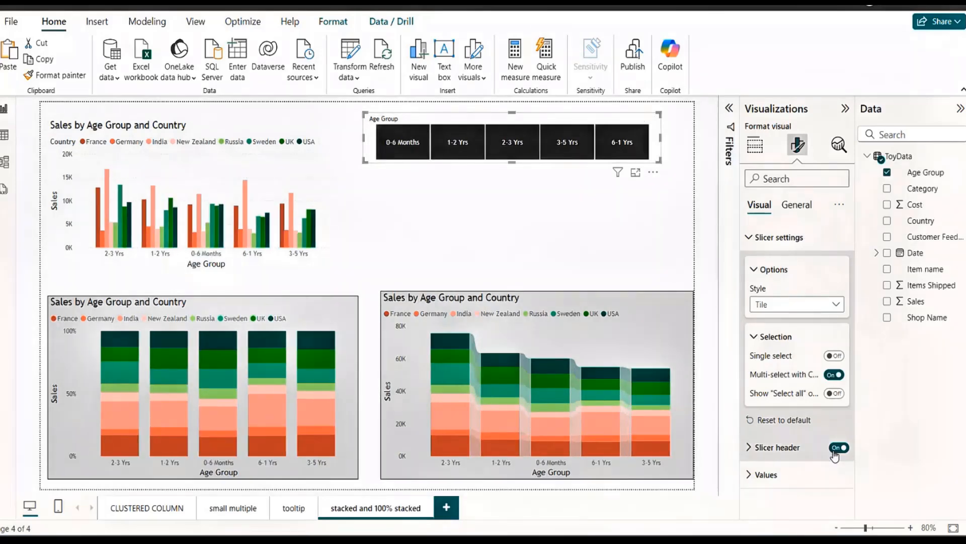
# Shorten the slicer header's title text to "Age" and make it bold.
pyautogui.click(753, 271)
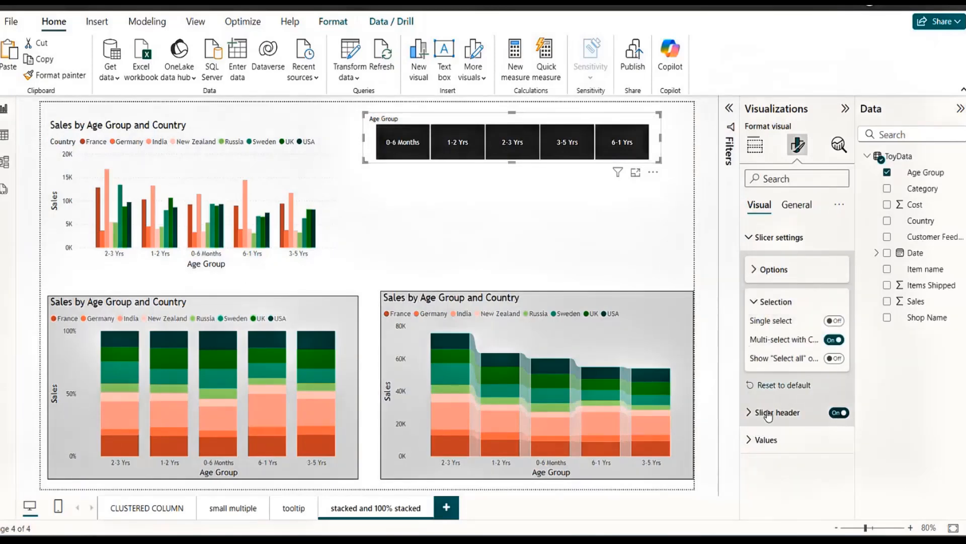
pyautogui.click(750, 412)
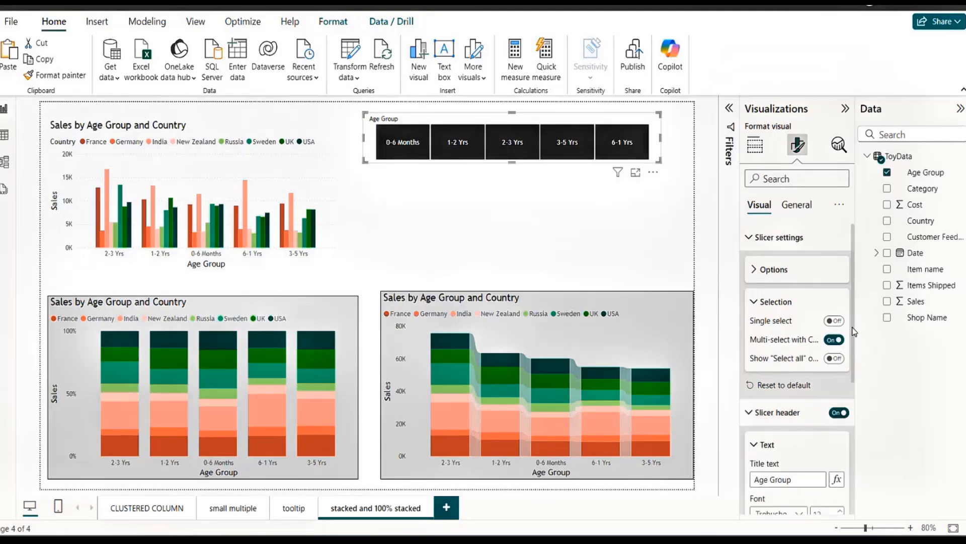
pyautogui.scroll(-3, 854, 332)
pyautogui.click(796, 348)
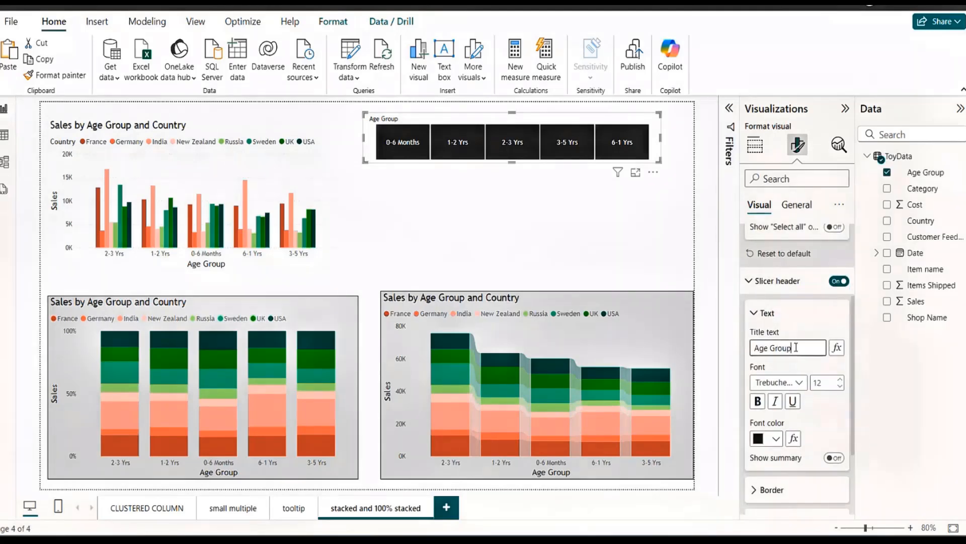
pyautogui.press('BackSpace')
pyautogui.press('BackSpace')
pyautogui.press('BackSpace')
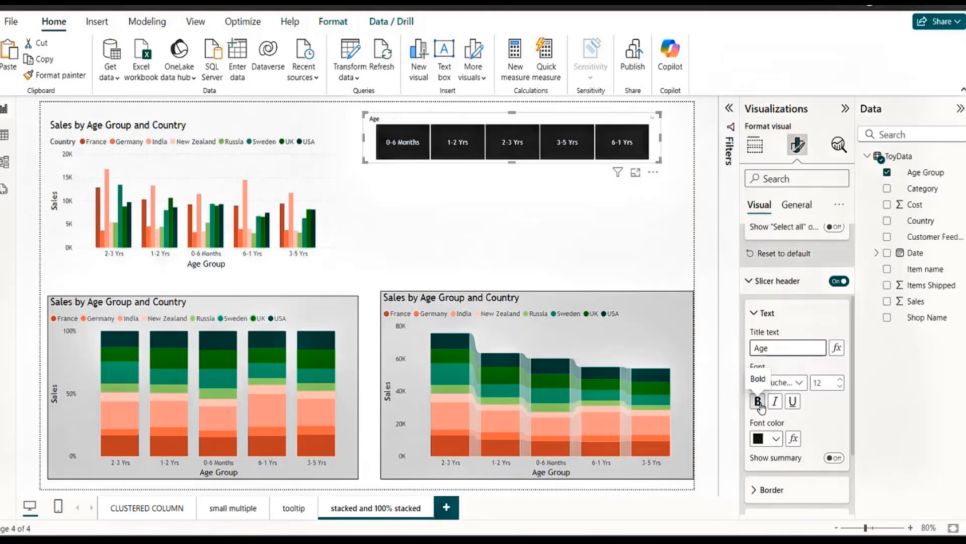
pyautogui.click(758, 401)
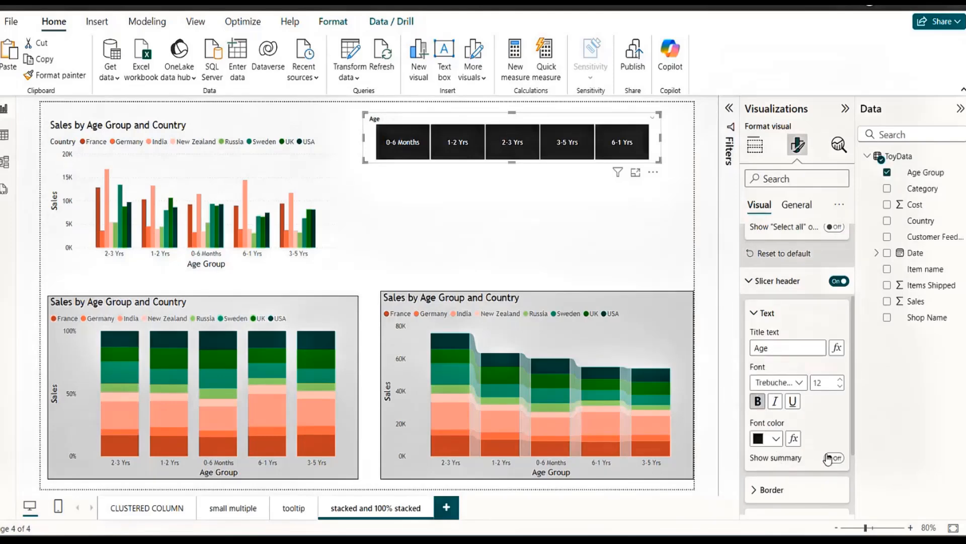
# Turn on the selection summary in the slicer header and test it by selecting 1-2 Yrs and 3-5 Yrs in turn.
pyautogui.click(839, 459)
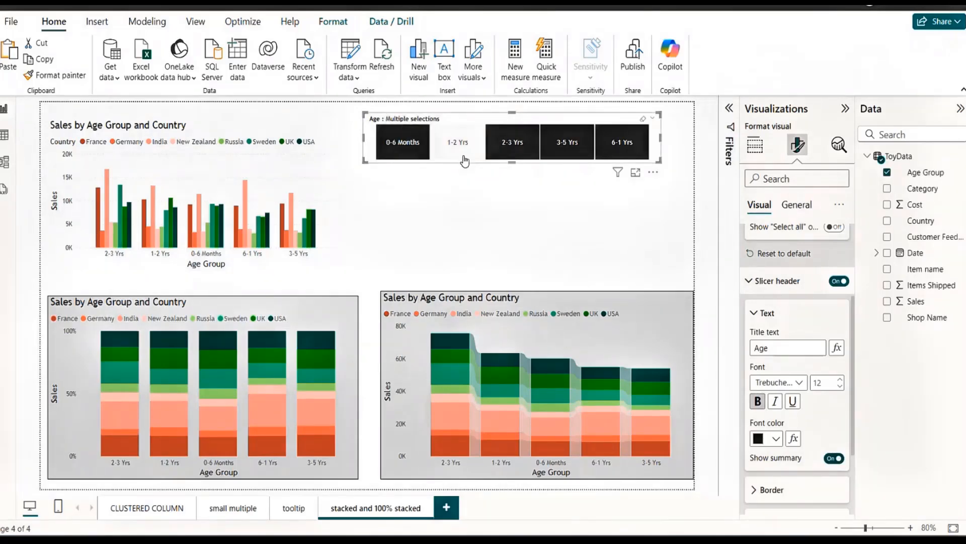
pyautogui.click(463, 159)
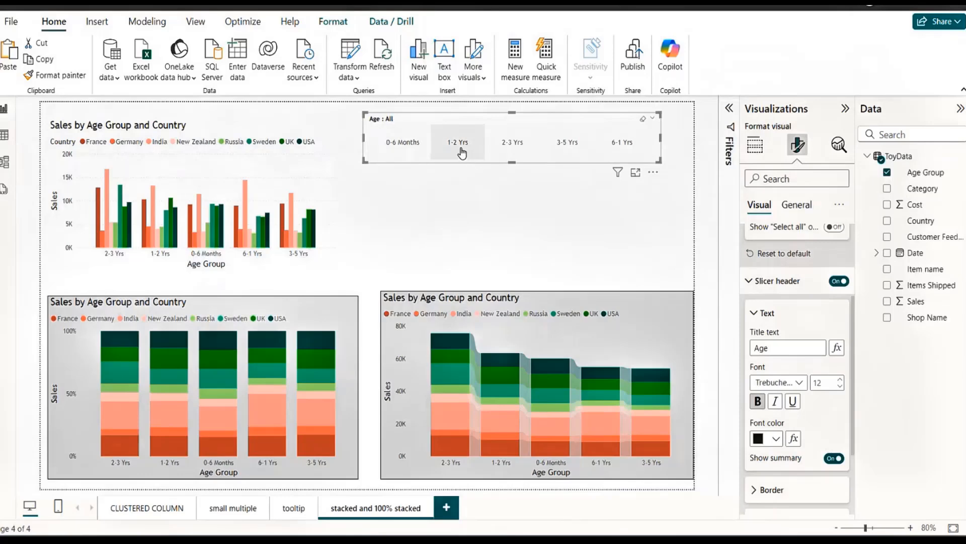
pyautogui.click(461, 153)
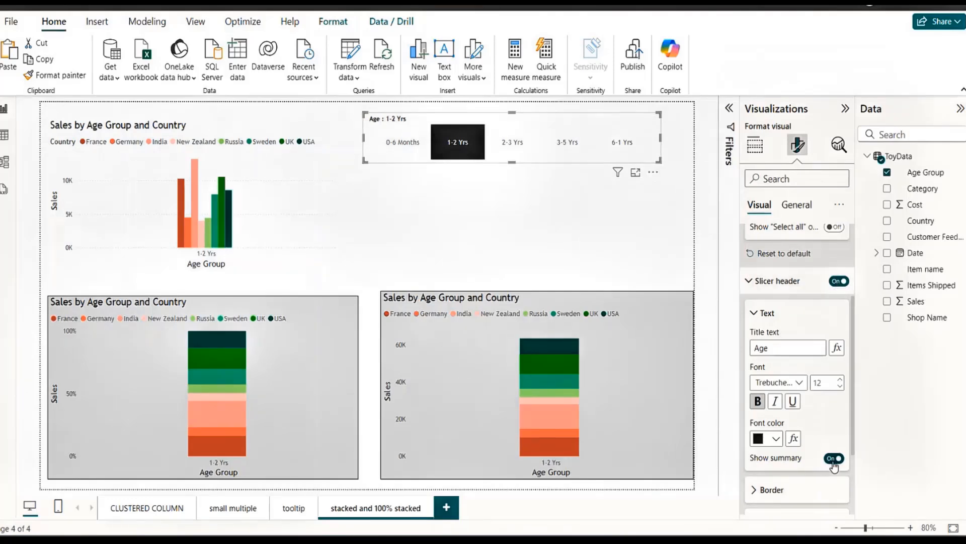
pyautogui.click(561, 150)
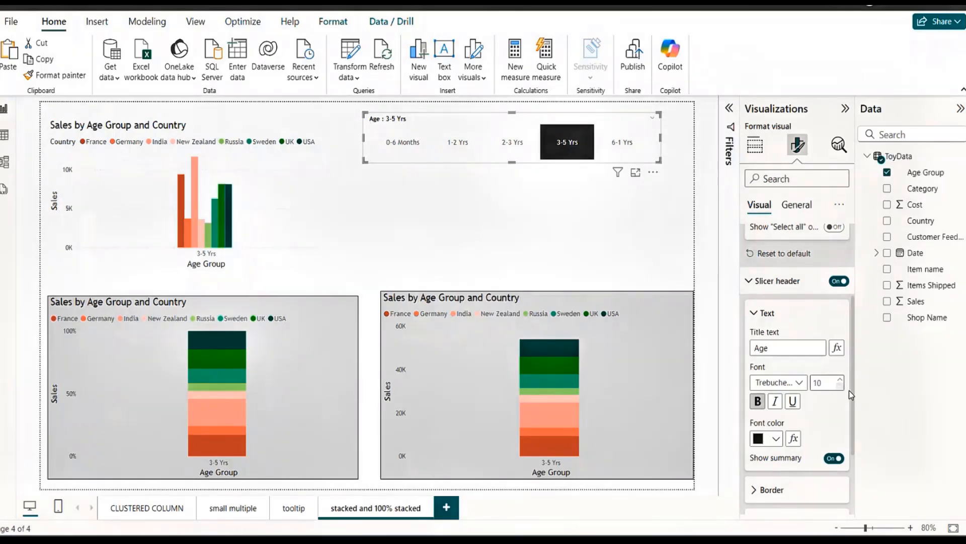
# Try the different border positions for the slicer header and keep only the bottom border.
pyautogui.moveTo(854, 388); pyautogui.dragTo(857, 448)
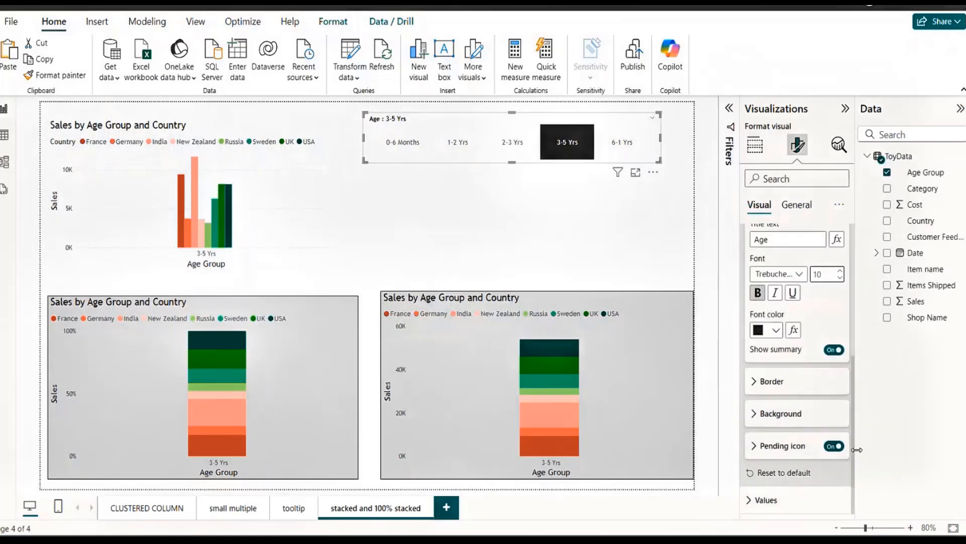
pyautogui.click(767, 381)
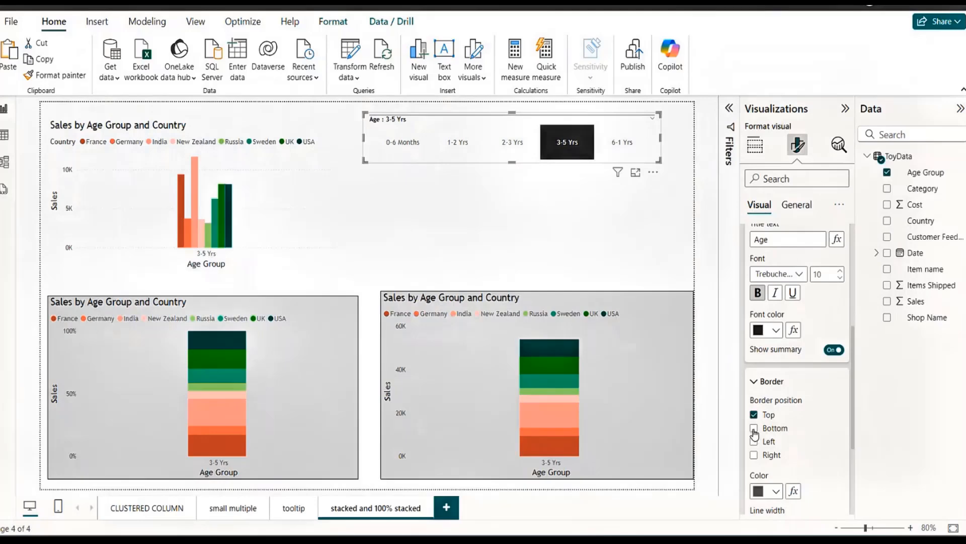
pyautogui.click(754, 428)
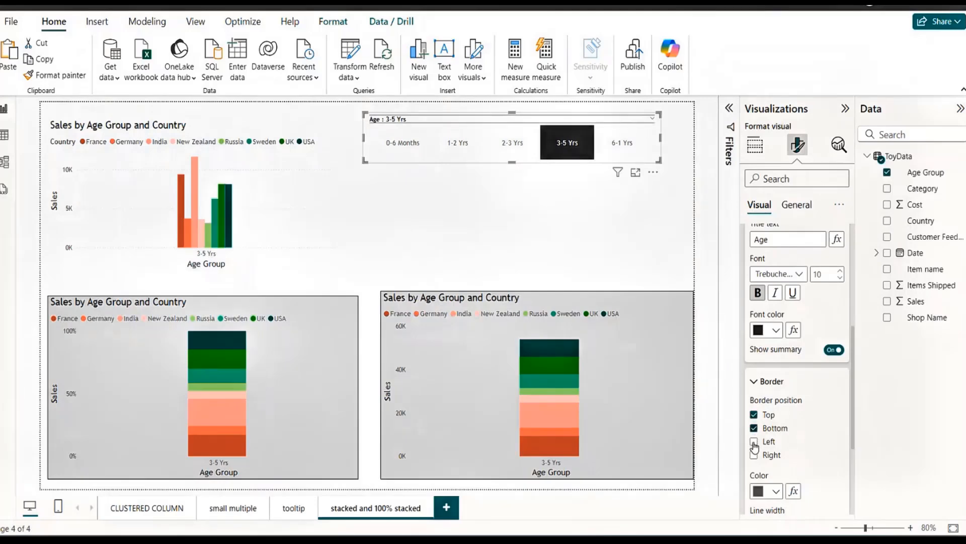
pyautogui.click(755, 442)
pyautogui.click(754, 456)
pyautogui.click(754, 441)
pyautogui.click(754, 416)
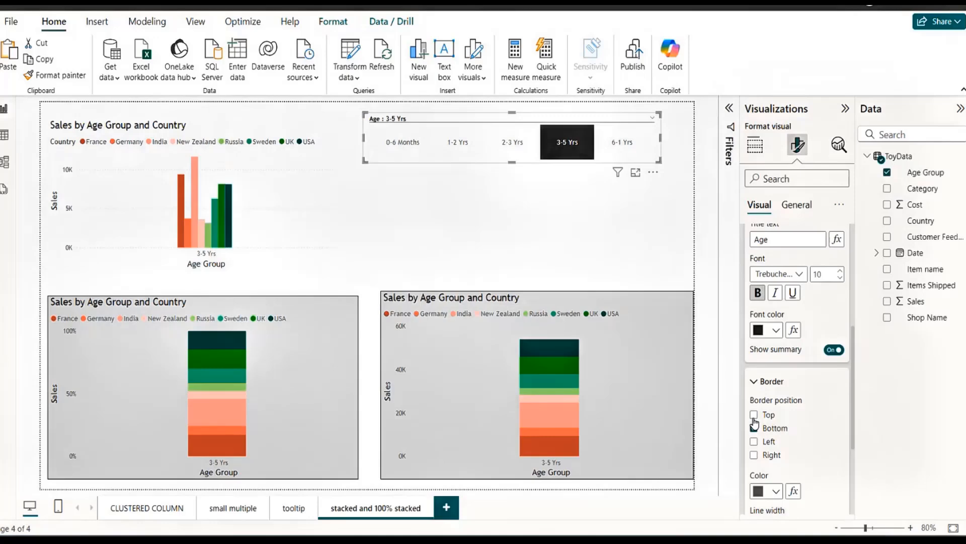
# Try a line width of 3 for the header's bottom border and settle on a width of 2.
pyautogui.scroll(-3, 854, 438)
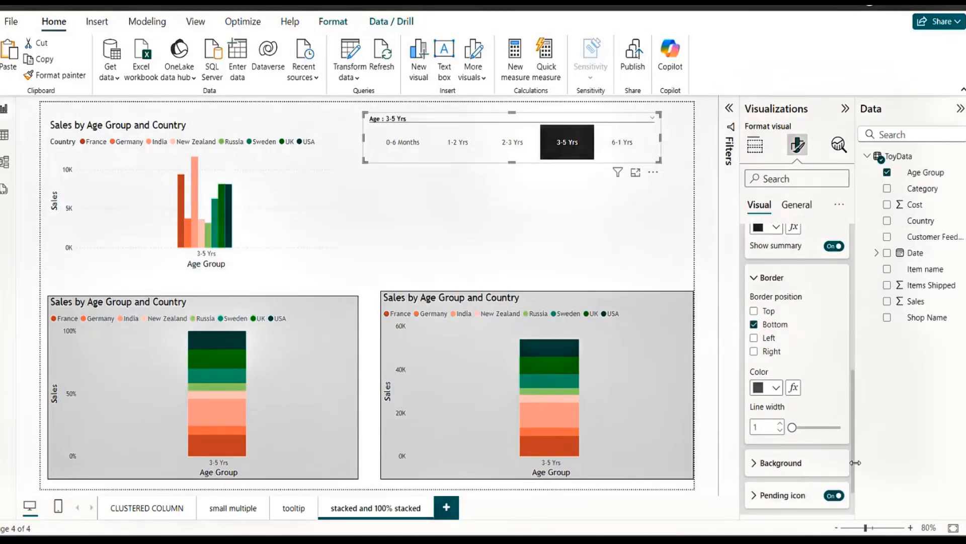
pyautogui.click(780, 422)
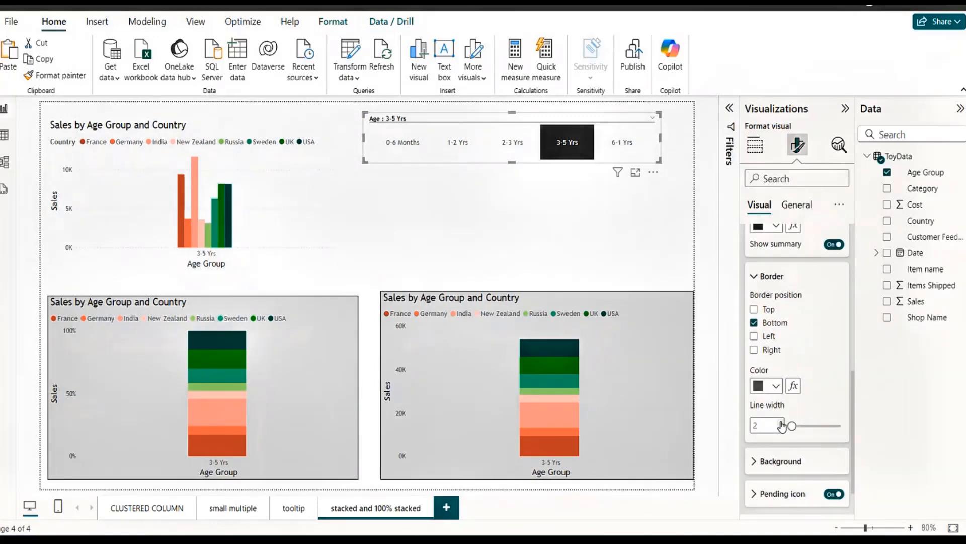
pyautogui.click(781, 423)
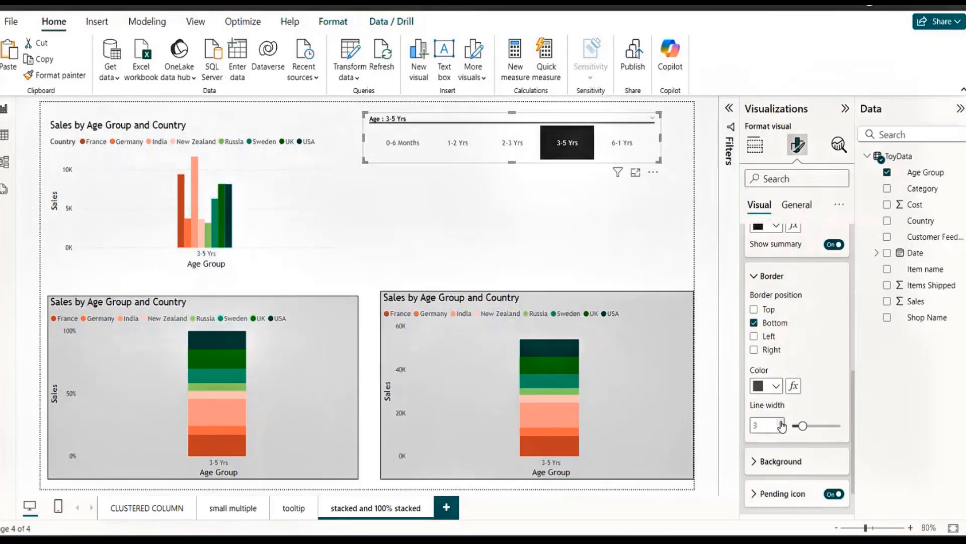
pyautogui.click(781, 429)
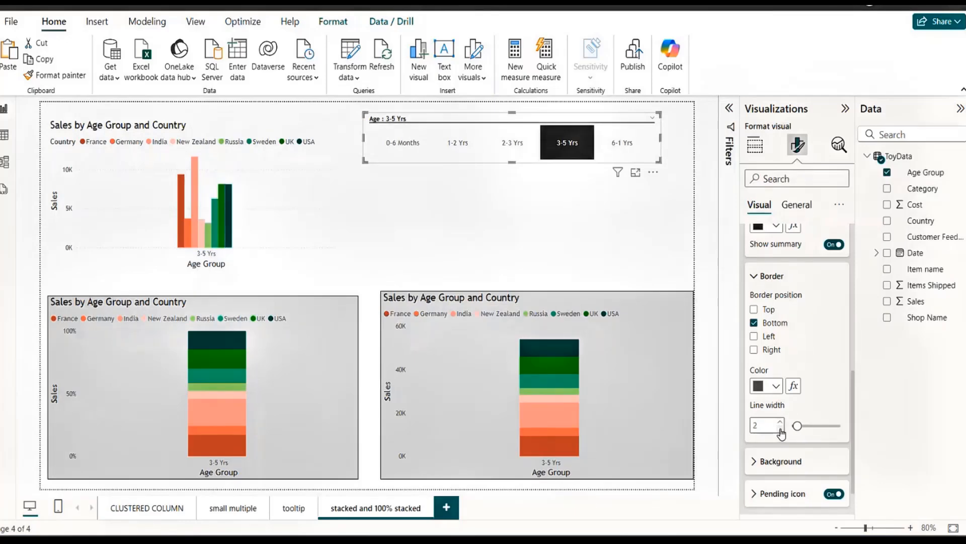
# Try a dark gray background for the slicer header and set it to black instead.
pyautogui.click(756, 461)
pyautogui.scroll(-3, 853, 403)
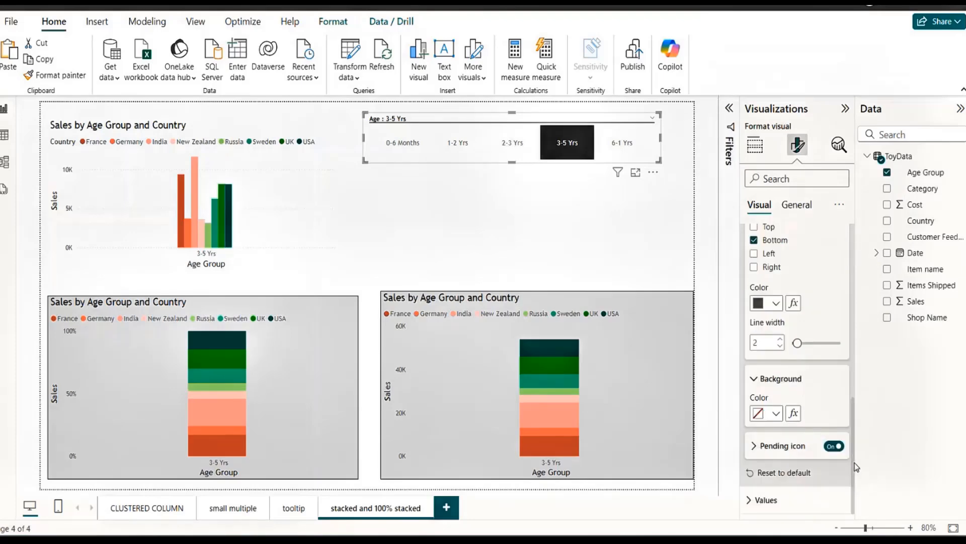
pyautogui.click(777, 413)
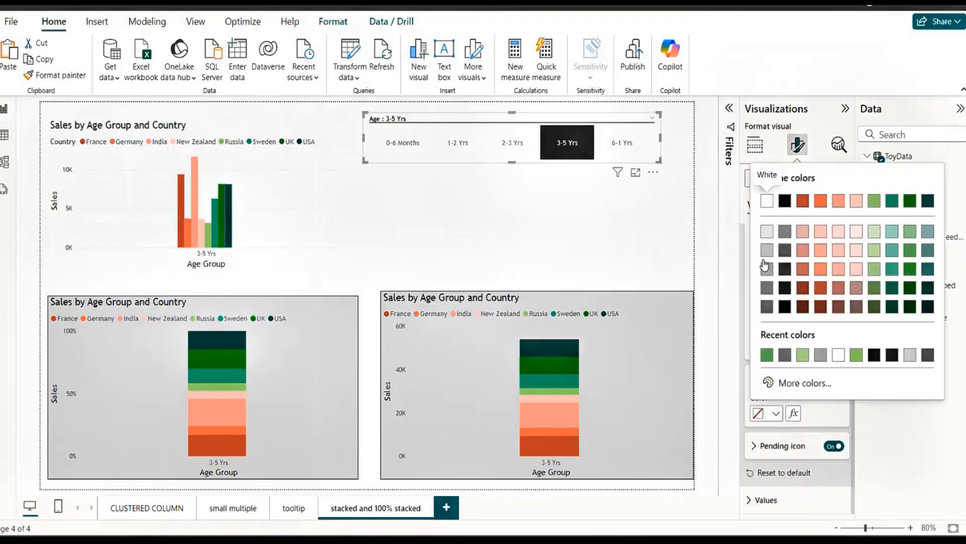
pyautogui.click(766, 296)
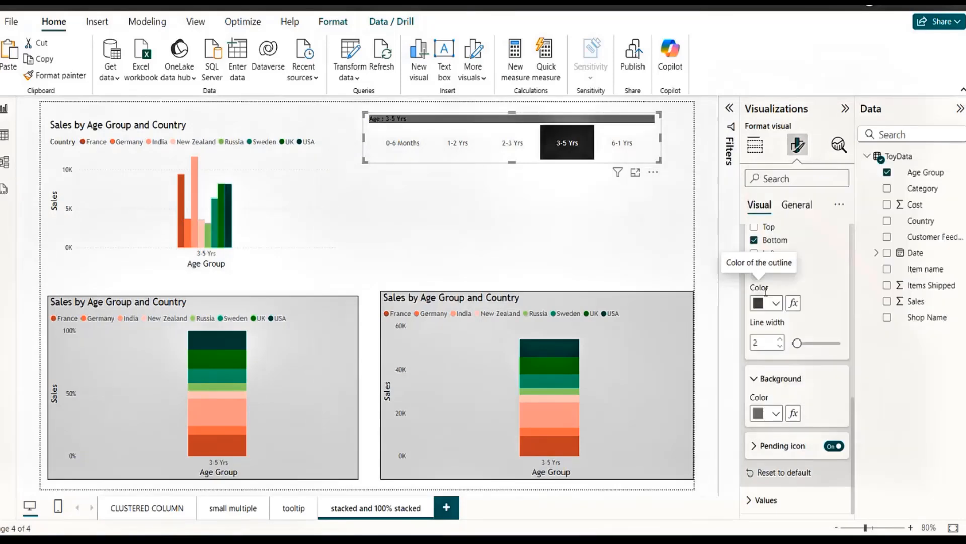
pyautogui.click(775, 413)
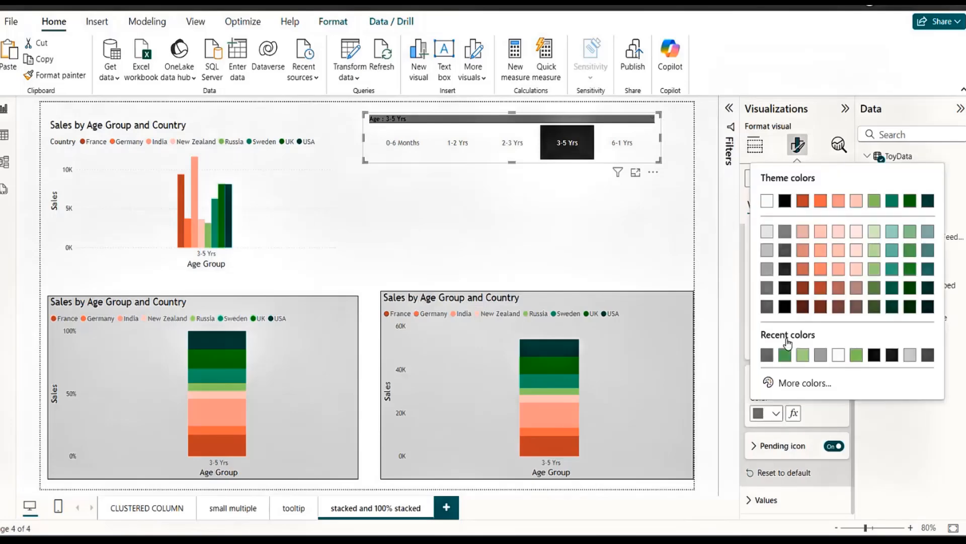
pyautogui.click(785, 307)
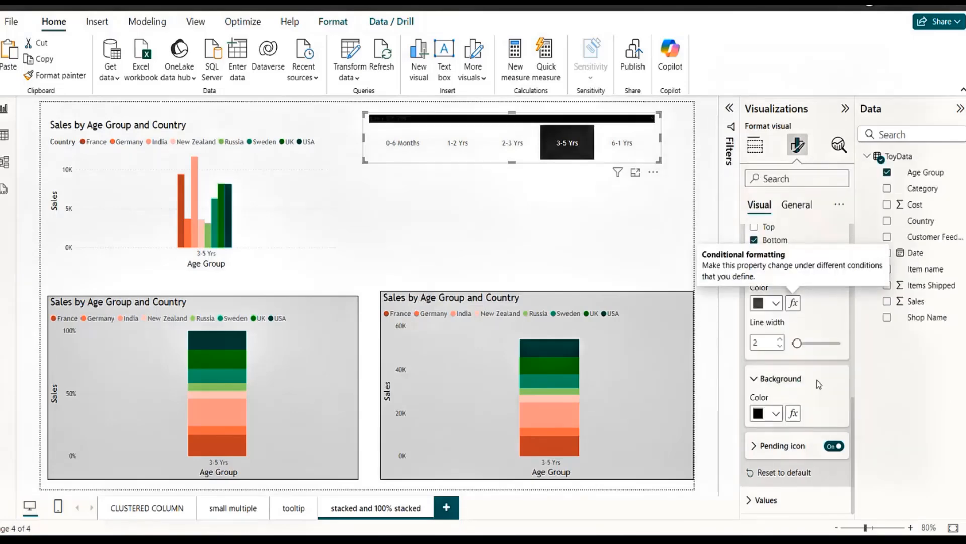
# Set the slicer header's border color to white and its font color to dark green.
pyautogui.click(782, 306)
pyautogui.click(855, 248)
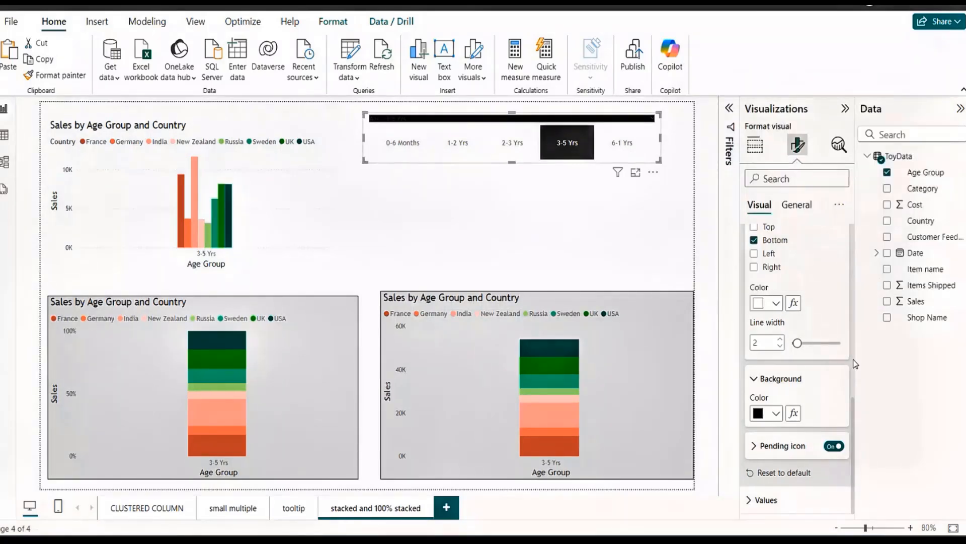
pyautogui.moveTo(854, 426); pyautogui.dragTo(853, 383)
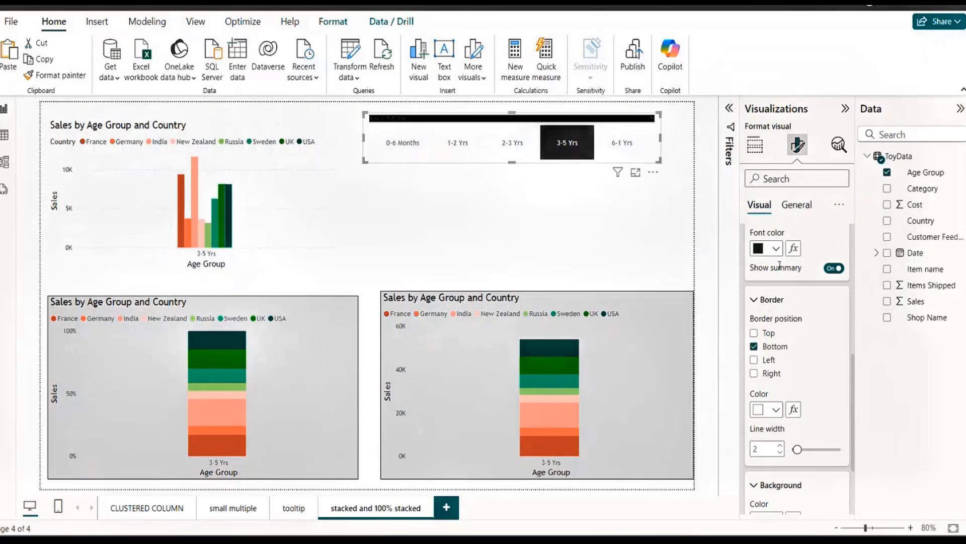
pyautogui.click(776, 248)
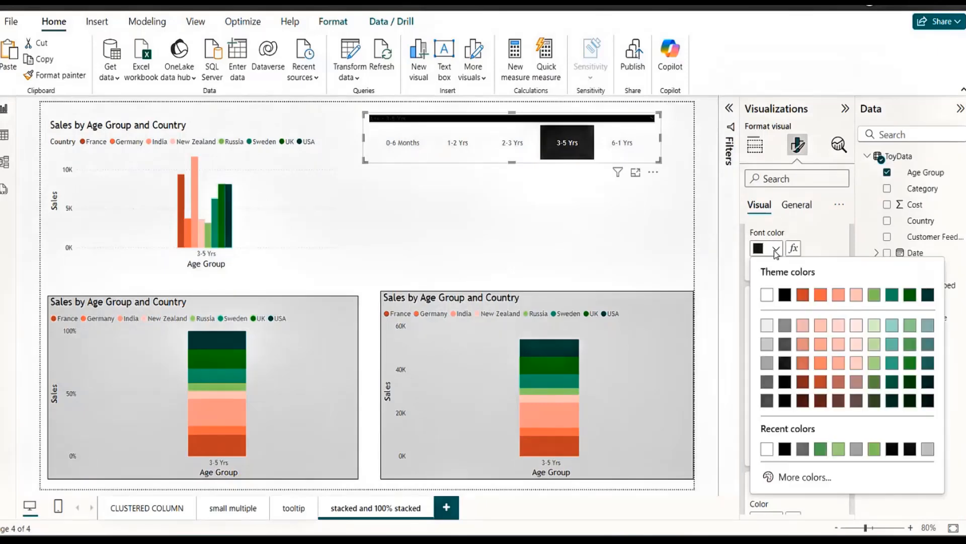
pyautogui.click(910, 295)
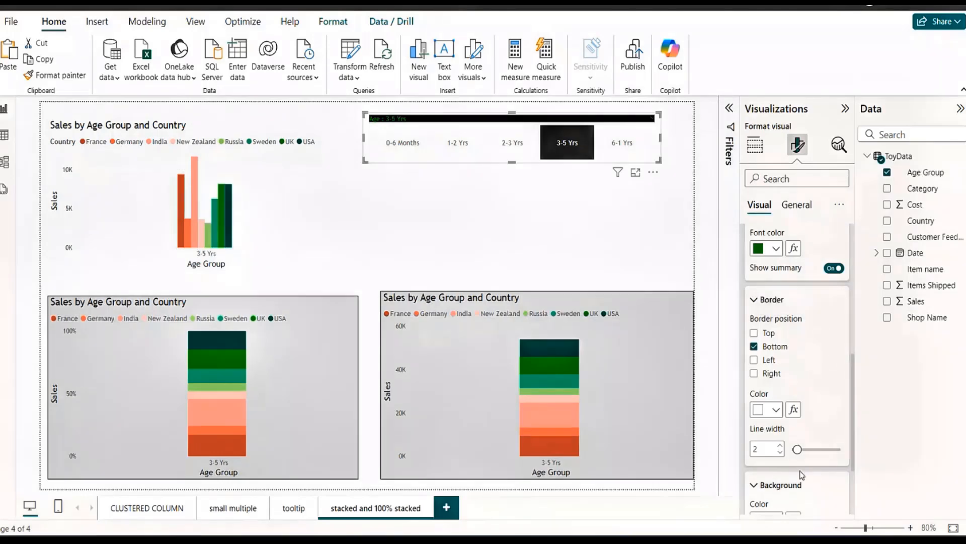
# Set the slicer values' font to Segoe UI Bold, size 12, with a dark gray font color.
pyautogui.scroll(-3, 799, 470)
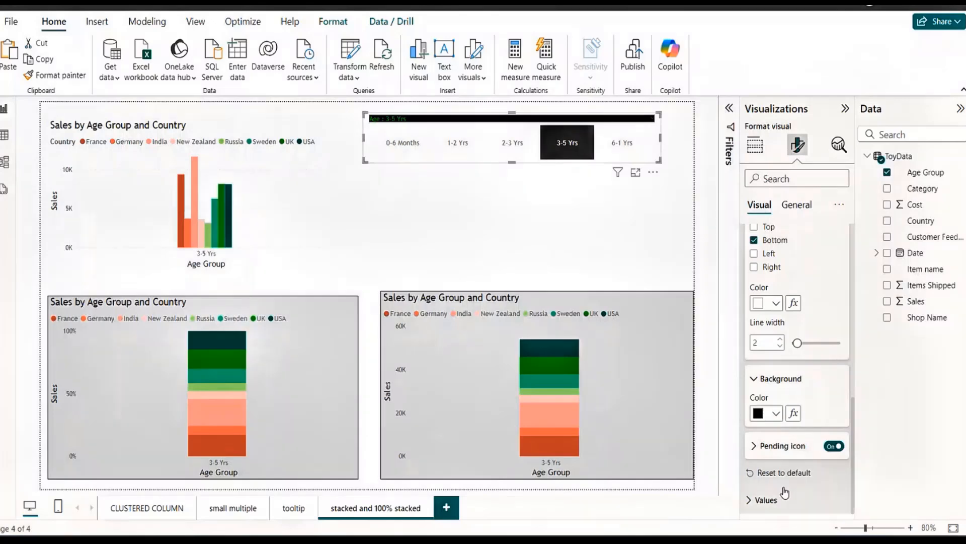
pyautogui.click(749, 501)
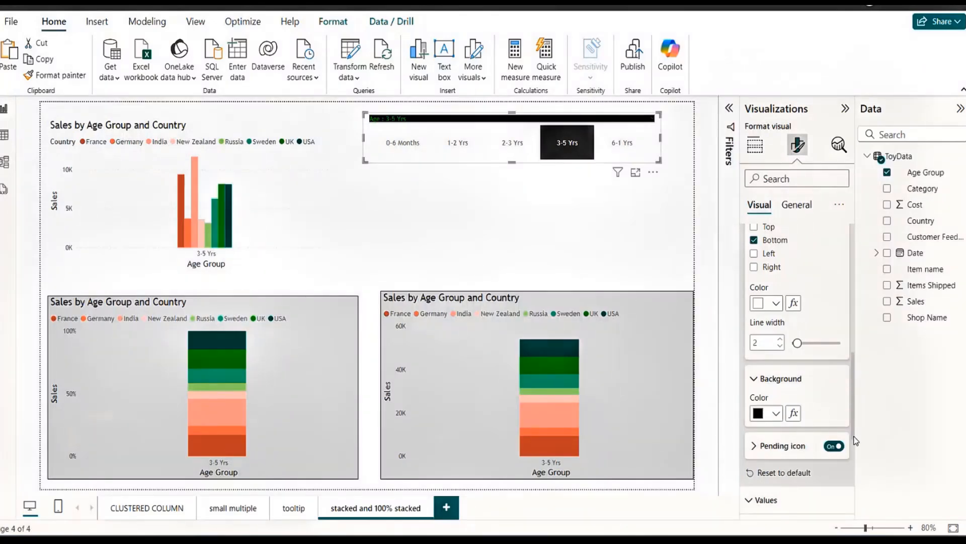
pyautogui.scroll(-5, 855, 416)
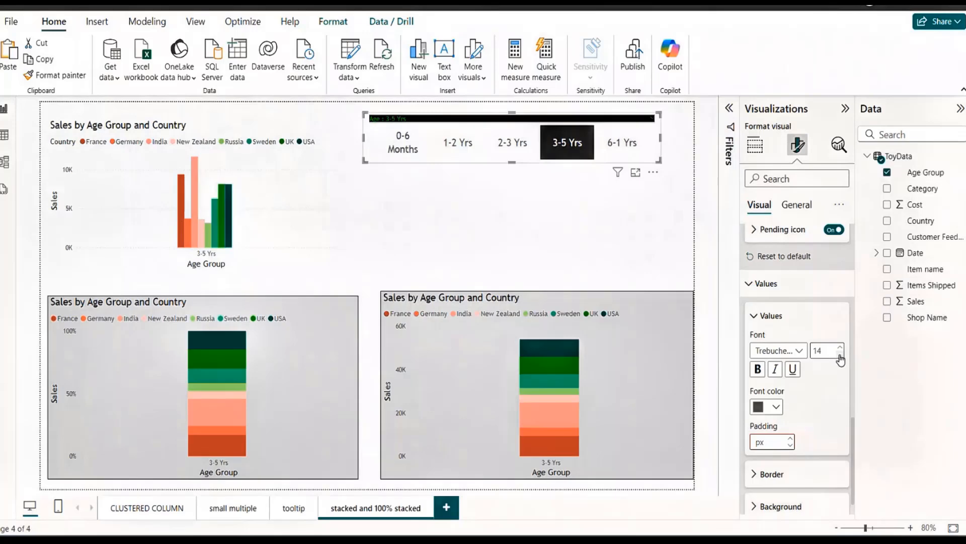
pyautogui.click(800, 351)
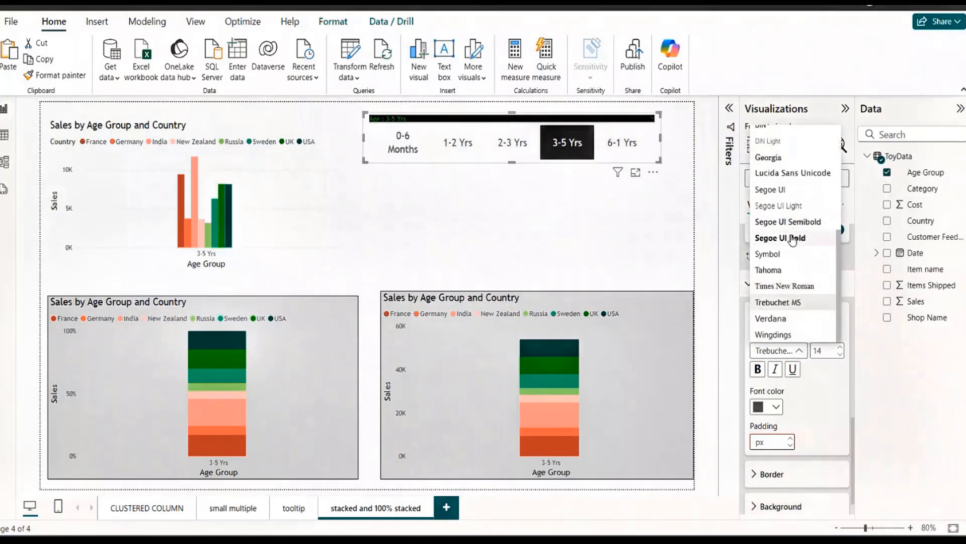
pyautogui.click(792, 240)
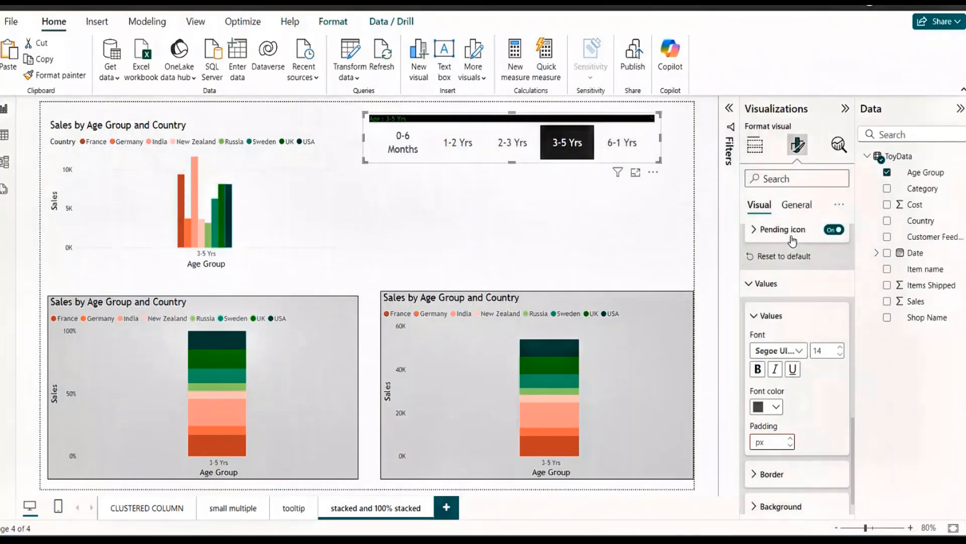
pyautogui.click(775, 407)
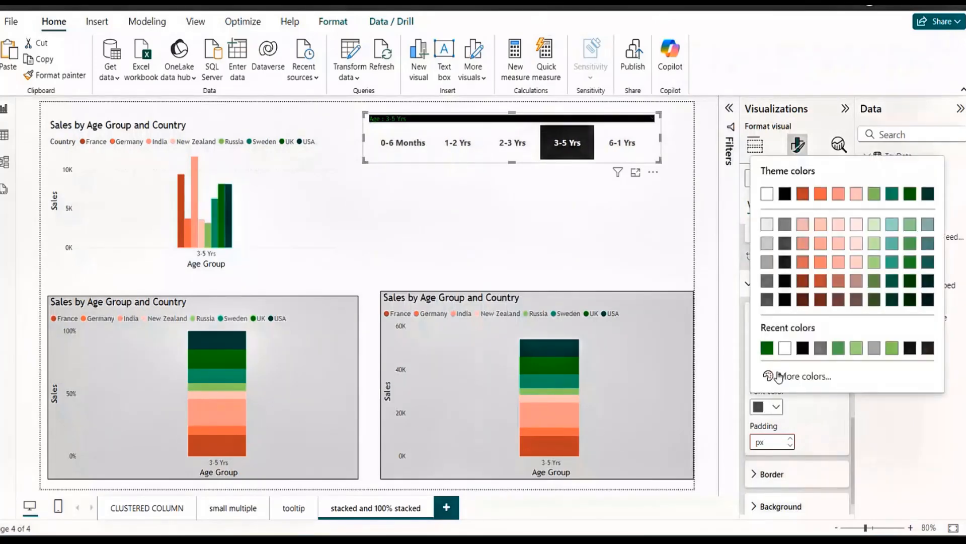
pyautogui.click(767, 301)
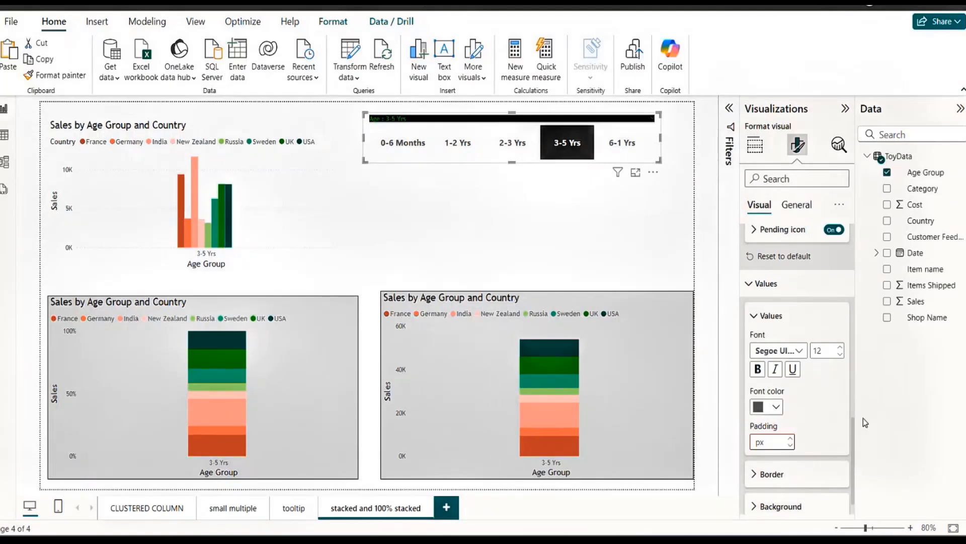
# Set the background color of the slicer values to dark gray.
pyautogui.moveTo(853, 439); pyautogui.dragTo(851, 480)
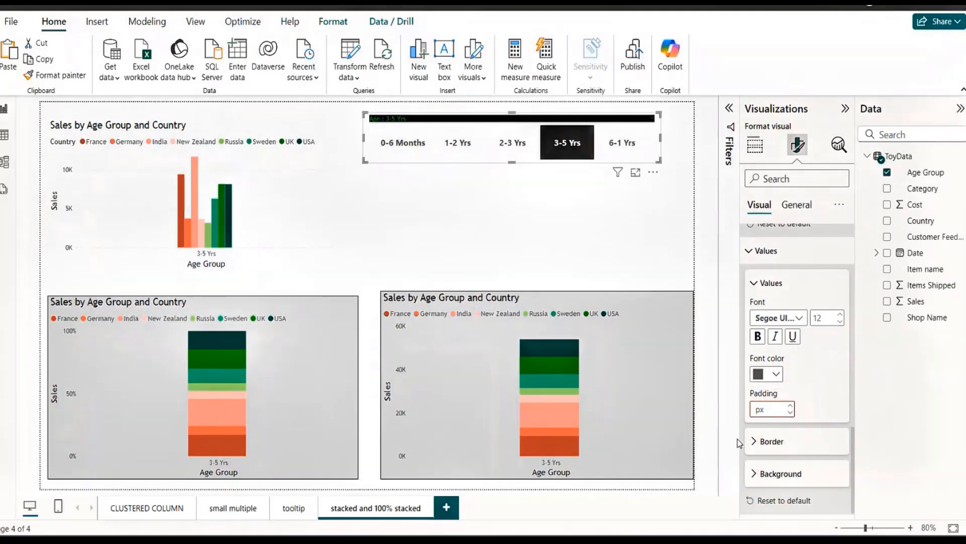
pyautogui.click(754, 478)
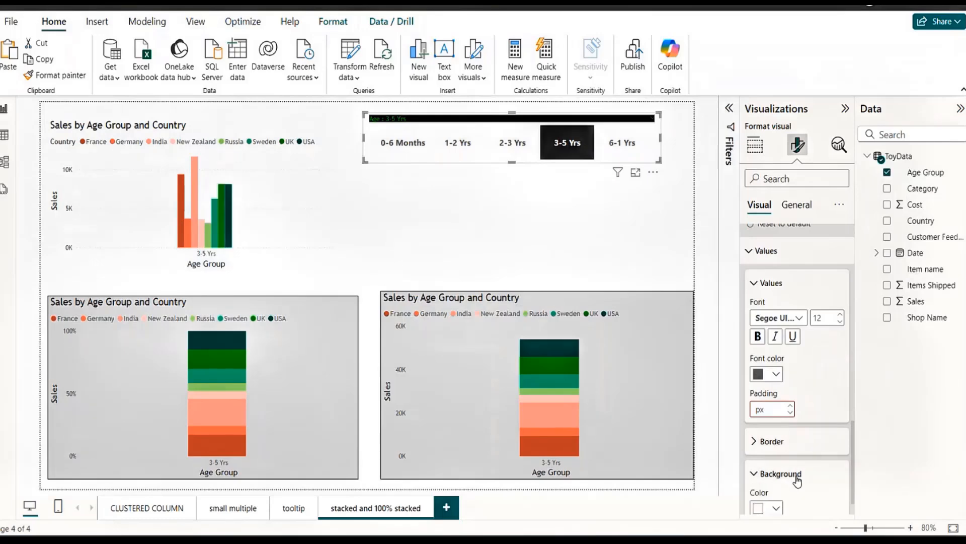
pyautogui.click(776, 508)
pyautogui.click(767, 405)
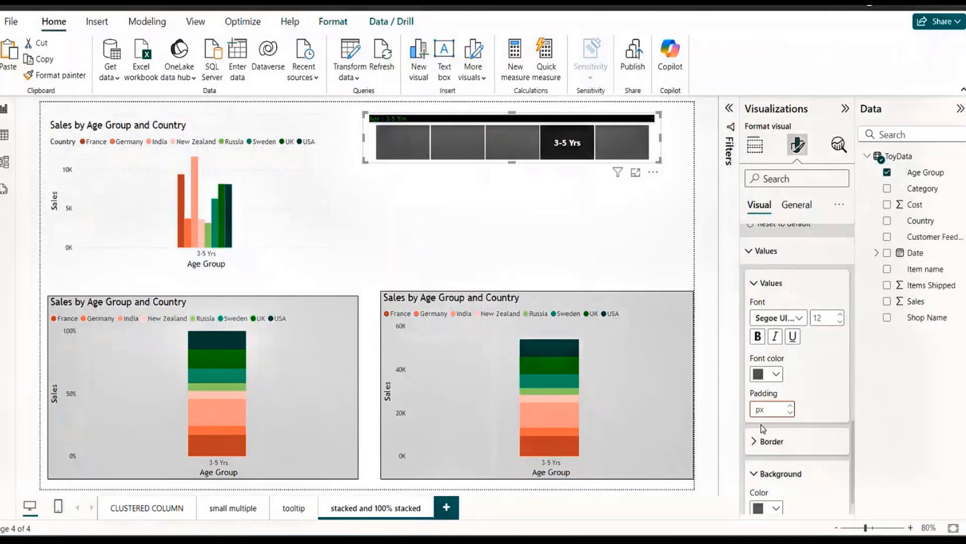
# Change the slicer values' font color to light gray and reduce the slicer's height slightly.
pyautogui.click(776, 374)
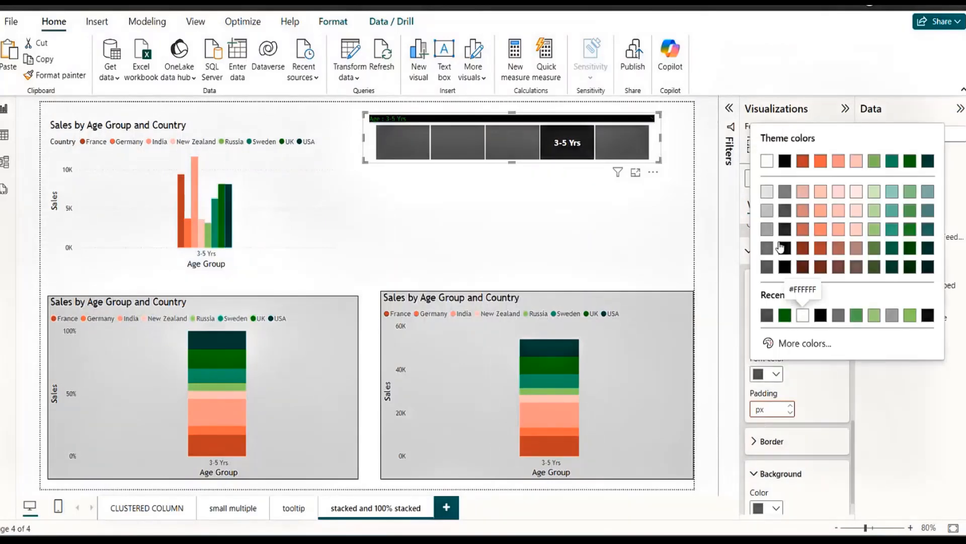
pyautogui.click(766, 194)
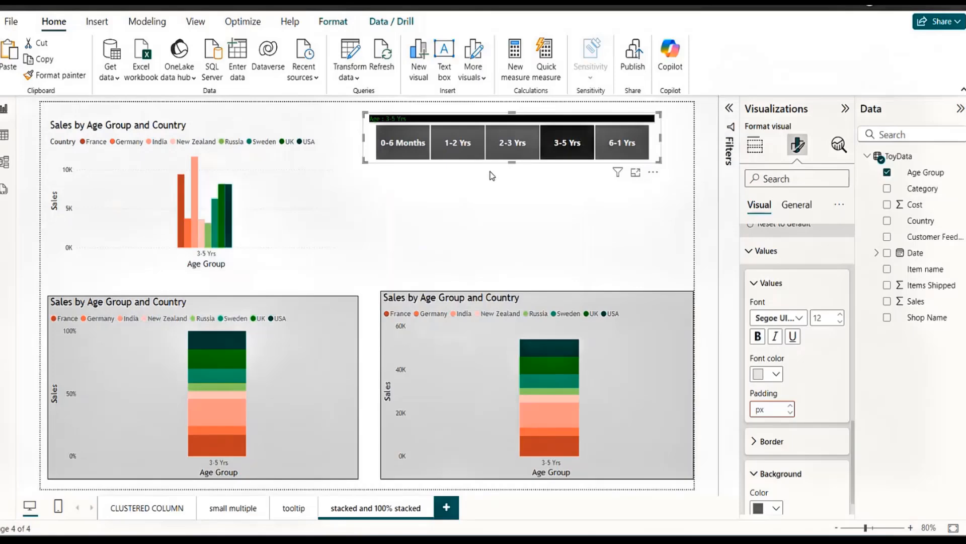
pyautogui.moveTo(513, 164)
pyautogui.mouseDown()
pyautogui.moveTo(523, 218)
pyautogui.moveTo(519, 159)
pyautogui.mouseUp()
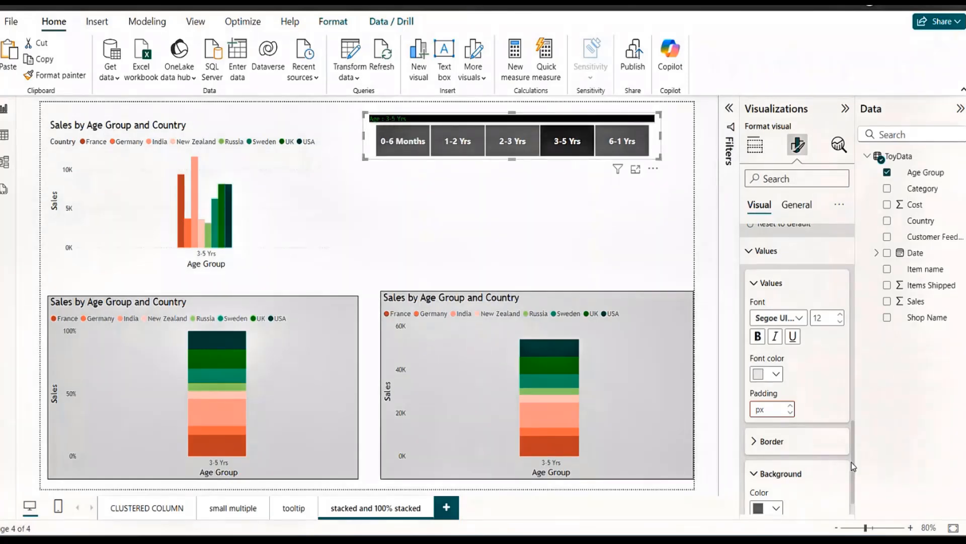
# Try a gray background at 79% transparency for the whole slicer visual and turn that background off.
pyautogui.moveTo(854, 465); pyautogui.dragTo(854, 325)
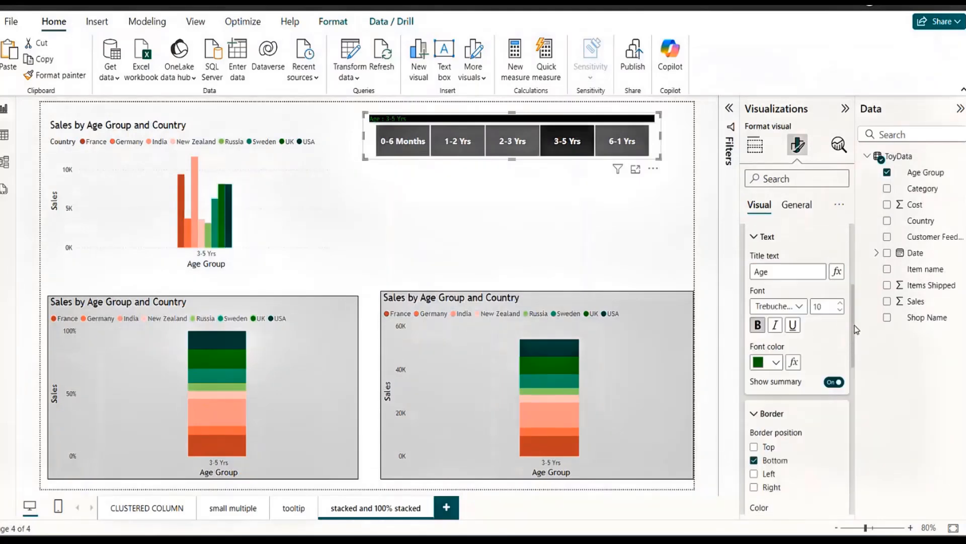
pyautogui.click(796, 207)
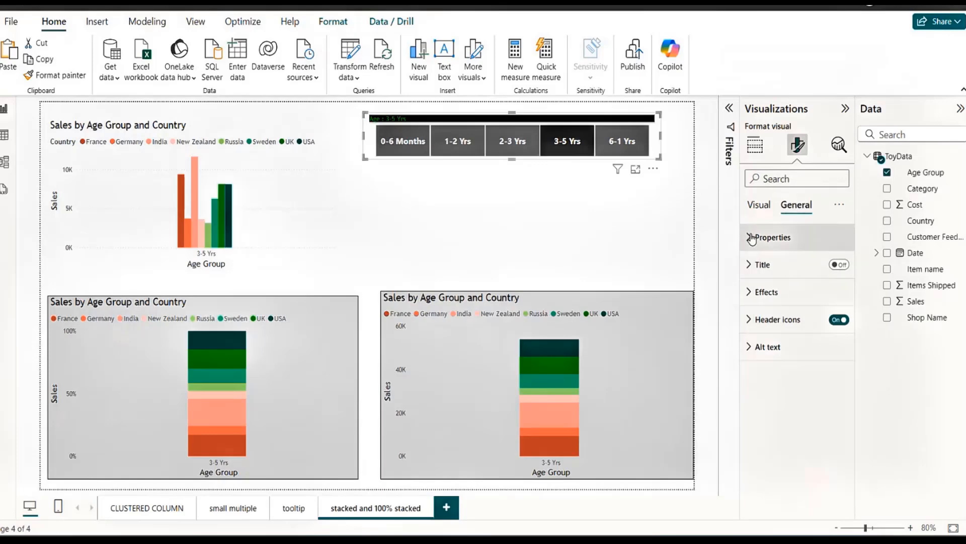
pyautogui.click(750, 265)
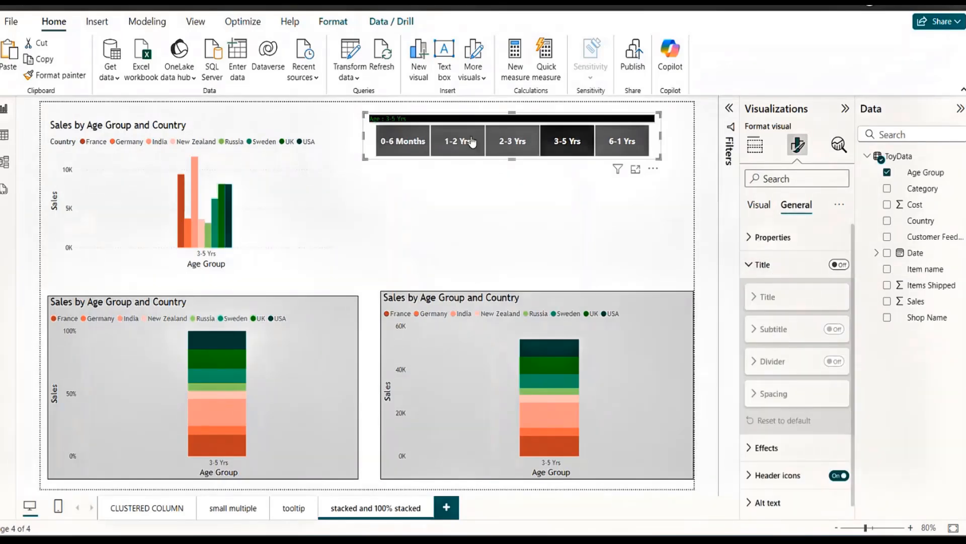
pyautogui.click(749, 266)
pyautogui.click(749, 293)
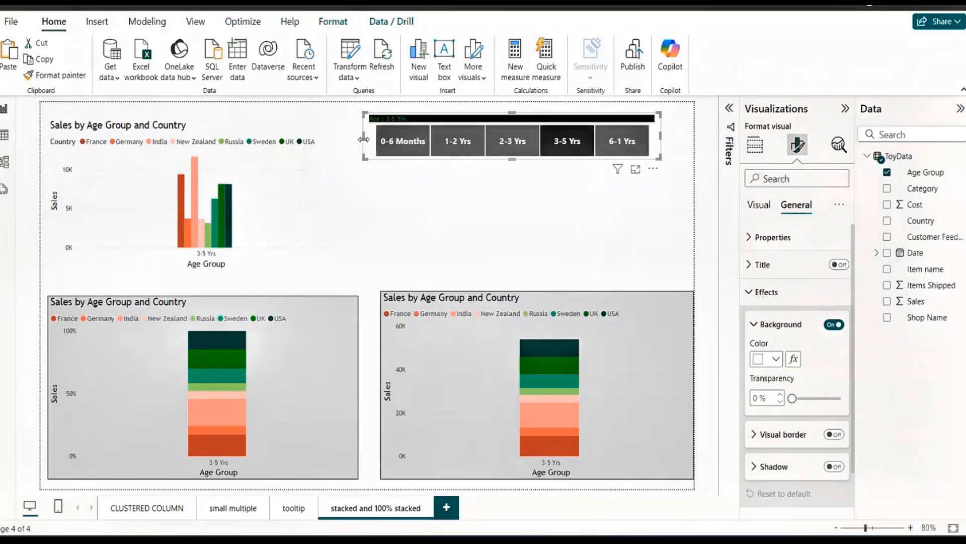
pyautogui.click(767, 359)
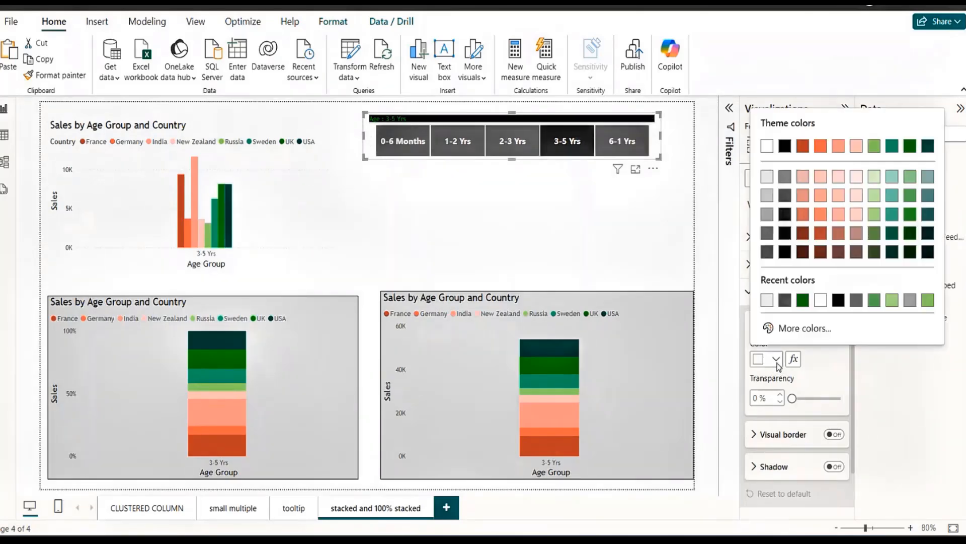
pyautogui.click(767, 233)
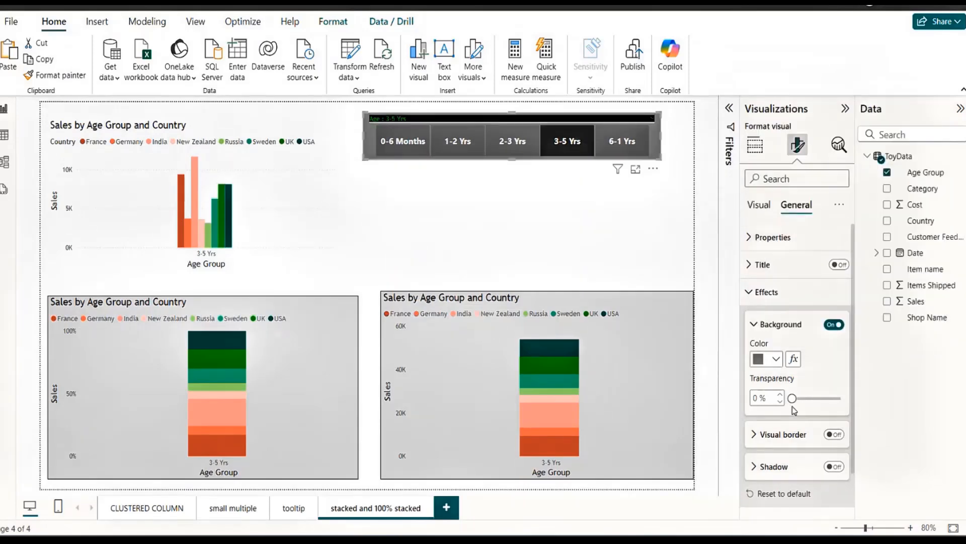
pyautogui.moveTo(792, 399); pyautogui.dragTo(831, 401)
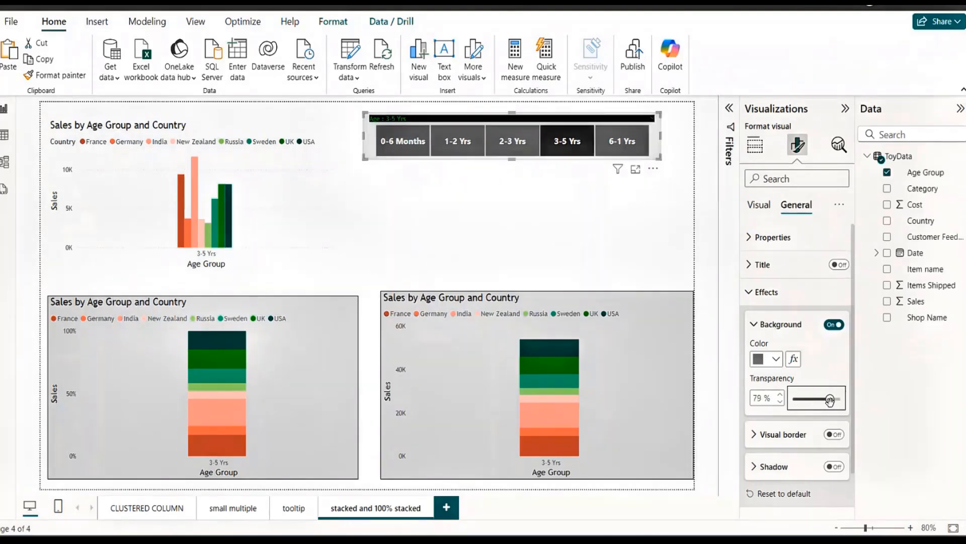
pyautogui.click(832, 328)
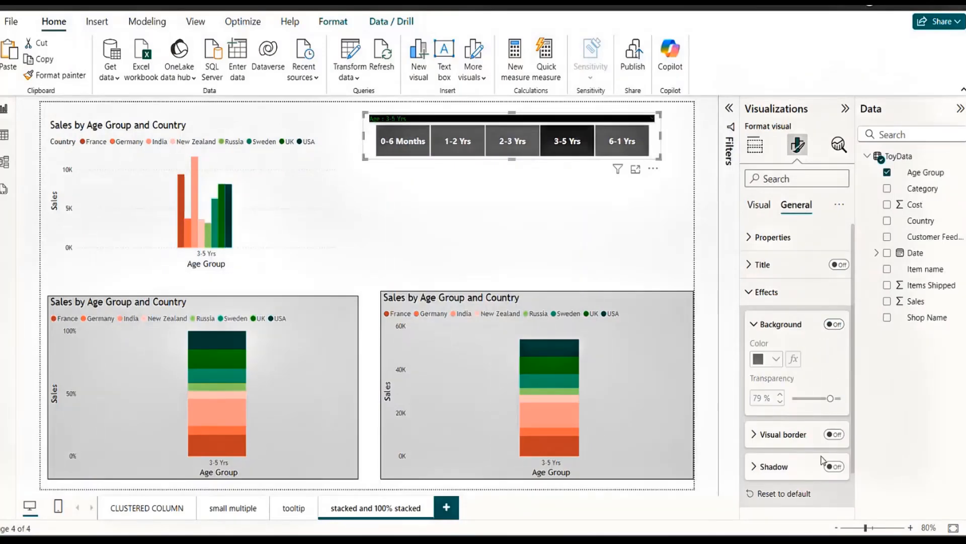
# Try the visual border on the slicer without keeping it, and turn on the slicer's shadow.
pyautogui.click(839, 436)
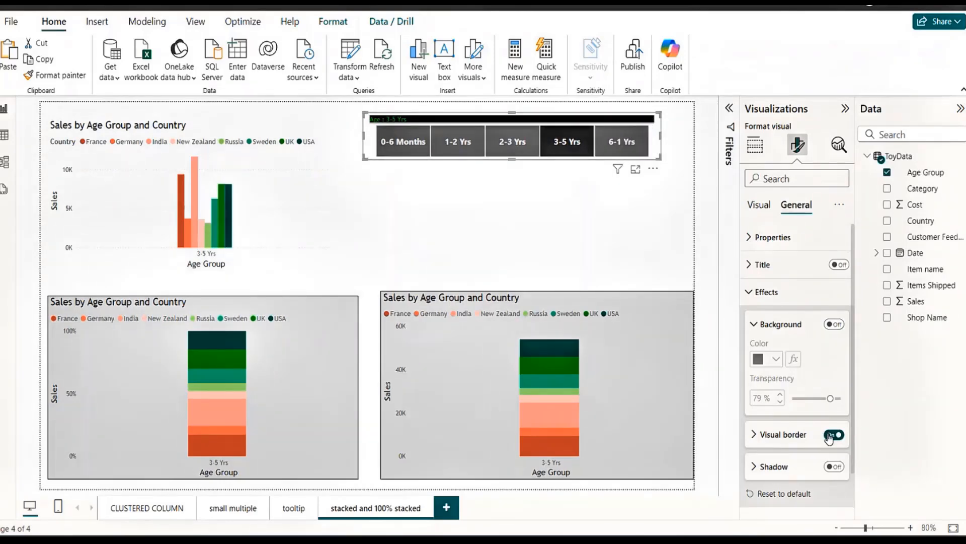
pyautogui.click(831, 436)
pyautogui.click(836, 466)
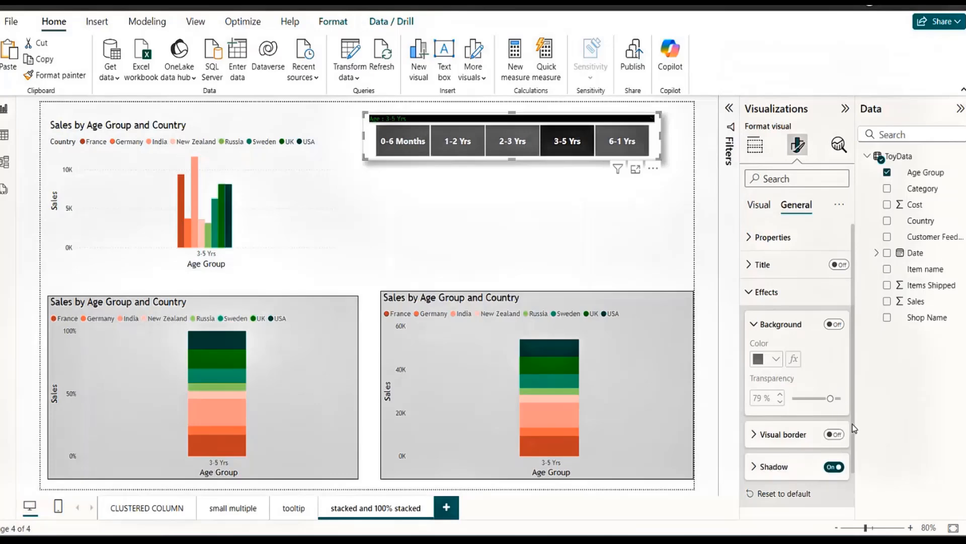
pyautogui.scroll(-2, 854, 429)
pyautogui.scroll(2, 853, 453)
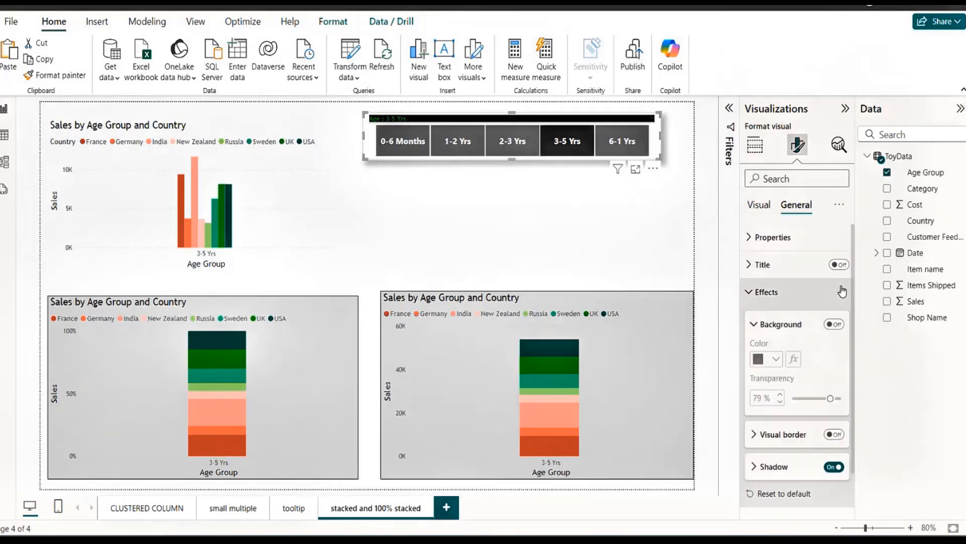
# Filter the charts by 0-6 Months, 1-2 Yrs, 2-3 Yrs and 3-5 Yrs in turn with the slicer.
pyautogui.click(587, 232)
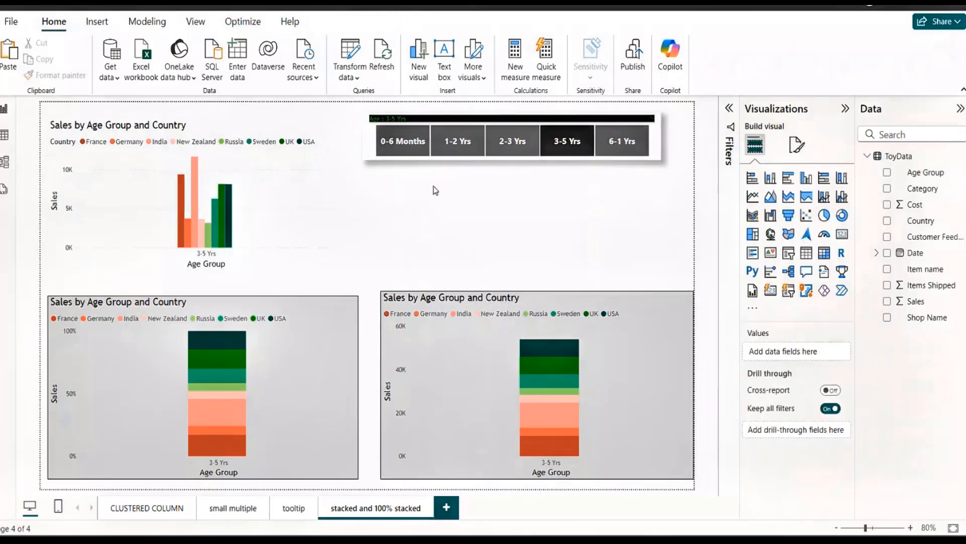
pyautogui.click(403, 141)
pyautogui.click(458, 141)
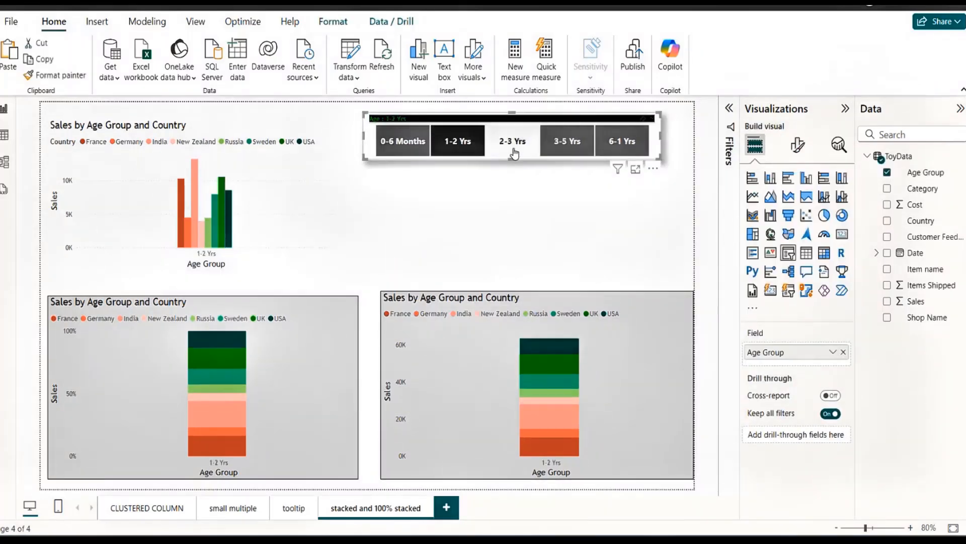
pyautogui.click(513, 140)
pyautogui.click(568, 141)
pyautogui.click(574, 222)
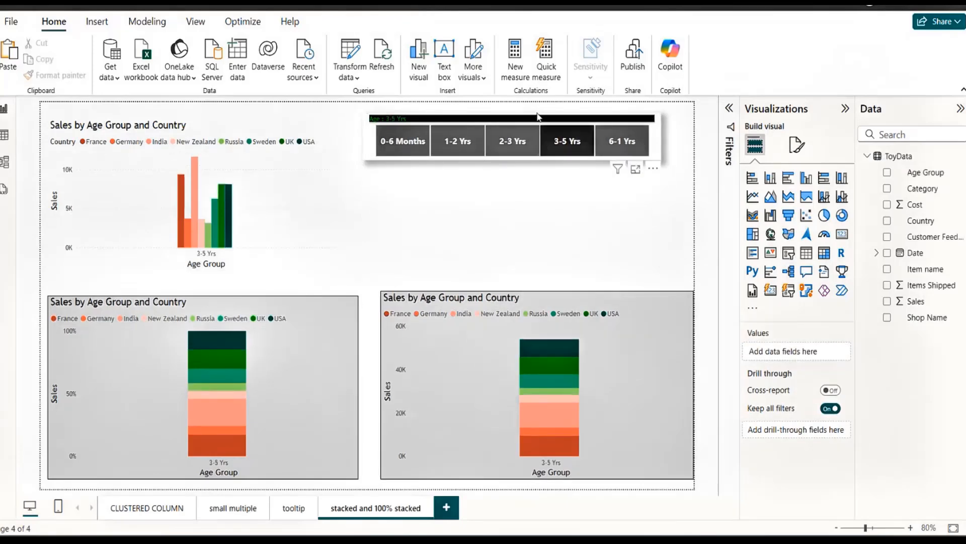
# Clear the Age Group slicer's selections and move the slicer slightly lower and to the right on the page.
pyautogui.click(542, 118)
pyautogui.moveTo(541, 144); pyautogui.dragTo(538, 134)
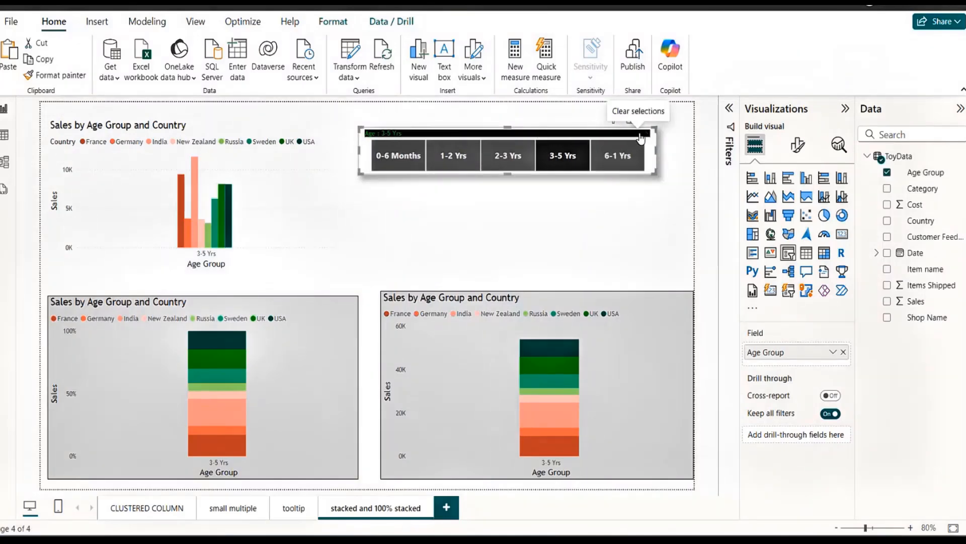
pyautogui.click(640, 139)
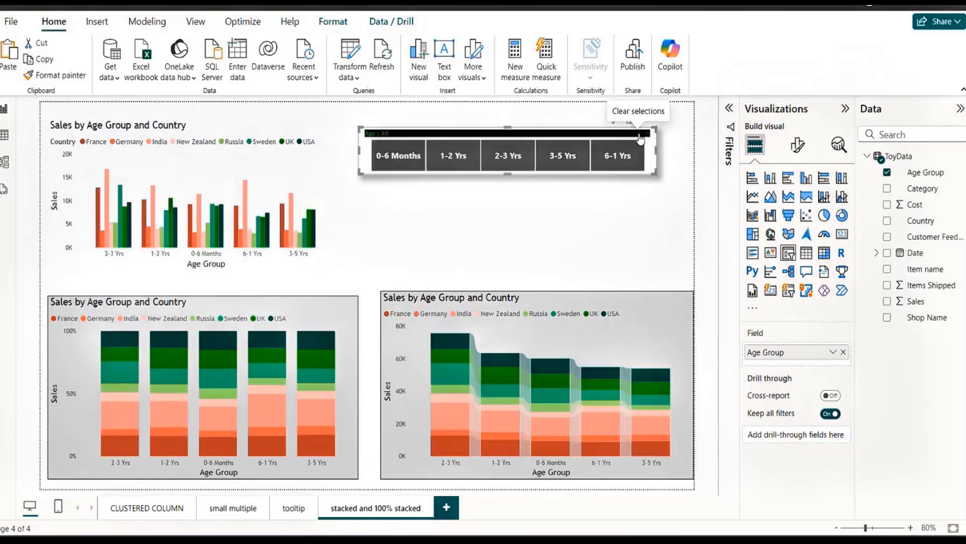
pyautogui.moveTo(541, 134); pyautogui.dragTo(565, 141)
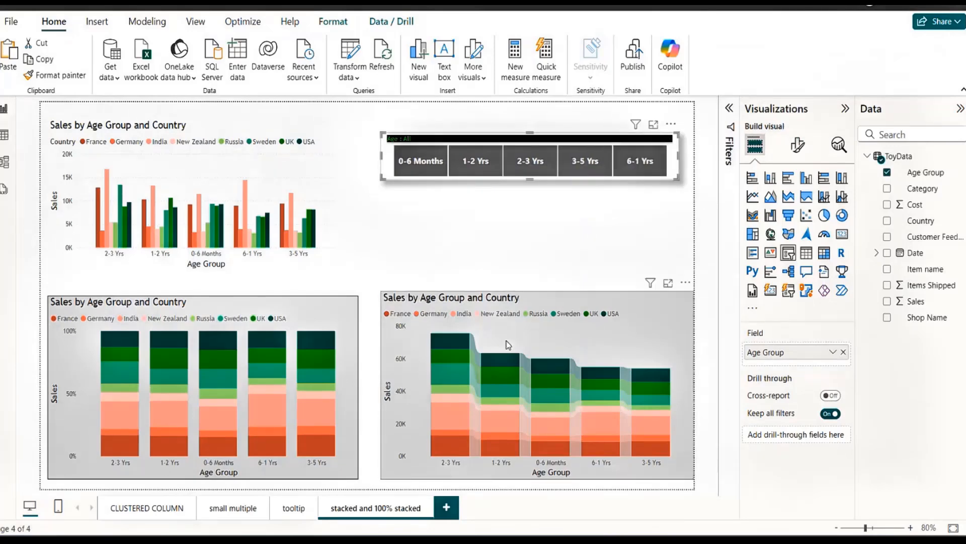
# Add a new report page, paste the Age Group slicer onto it without syncing, and move the copy slightly to the left.
pyautogui.click(446, 507)
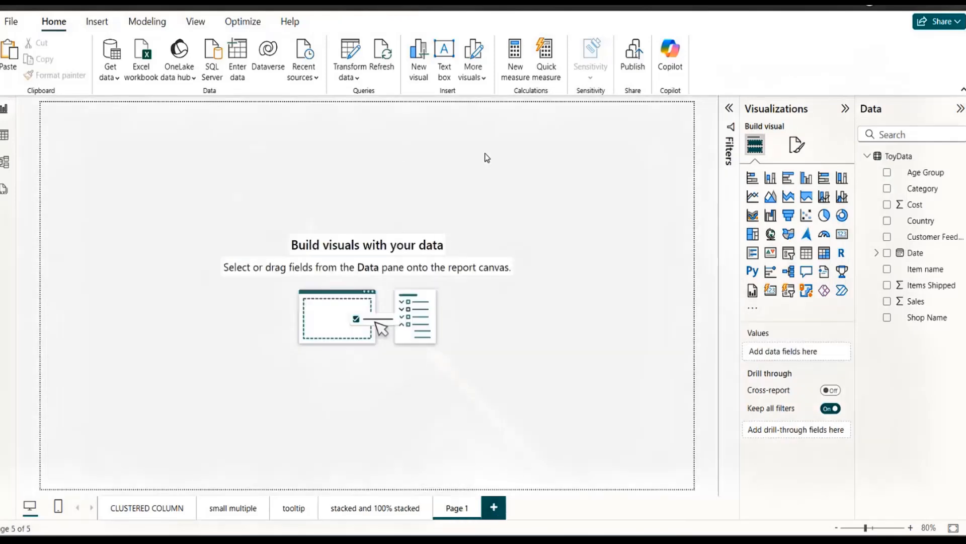
pyautogui.hotkey('ctrl', 'v')
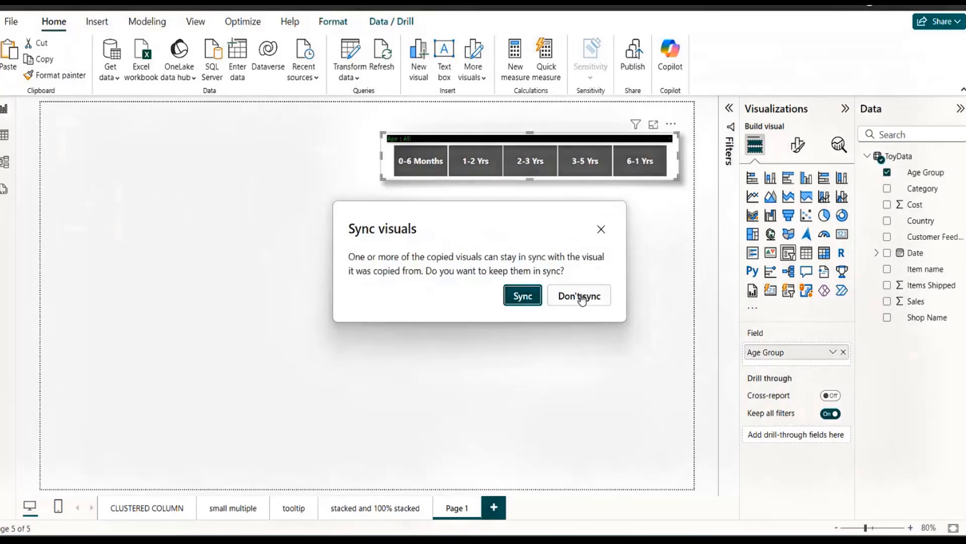
pyautogui.click(581, 299)
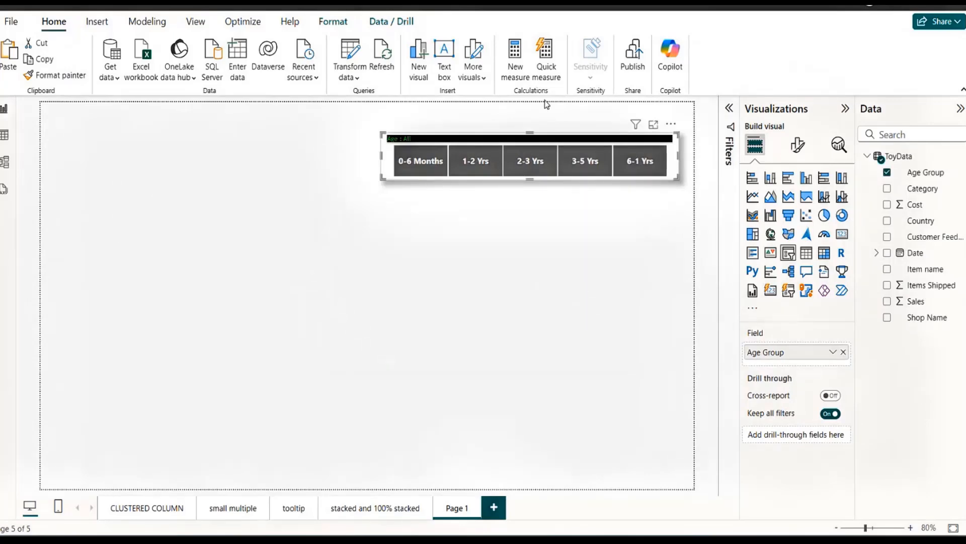
pyautogui.moveTo(574, 137); pyautogui.dragTo(531, 133)
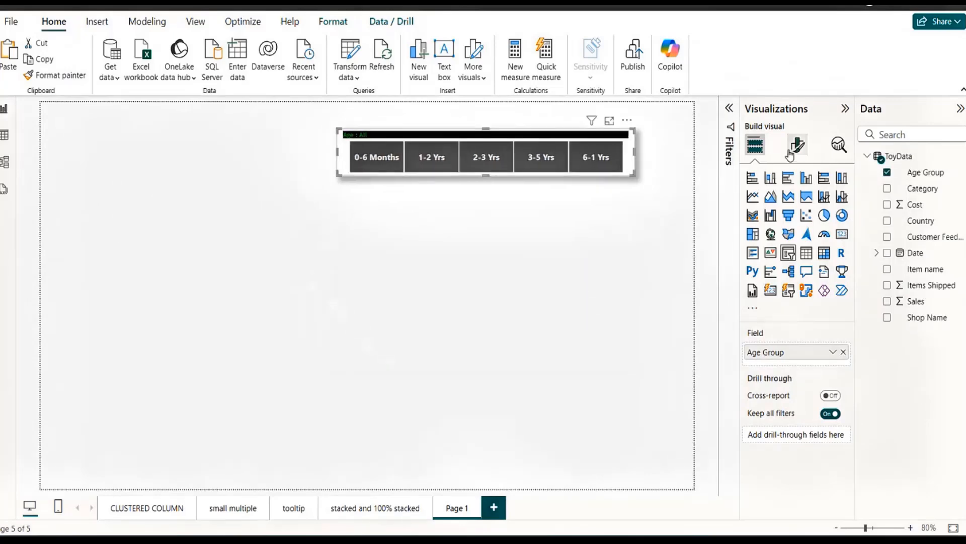
# Change the Age Group slicer's style to Vertical list, then make the slicer taller and narrower to fit the list.
pyautogui.click(790, 151)
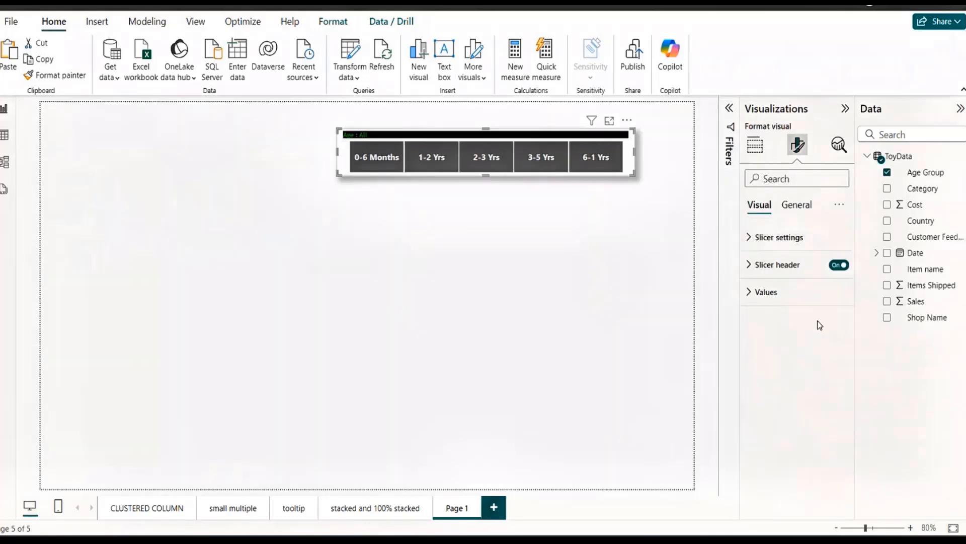
pyautogui.click(749, 238)
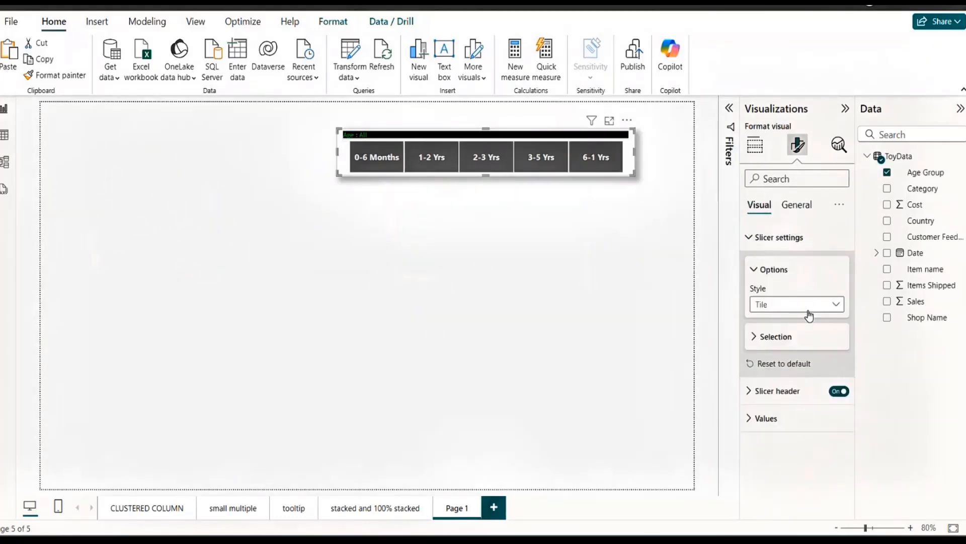
pyautogui.click(803, 305)
pyautogui.click(772, 320)
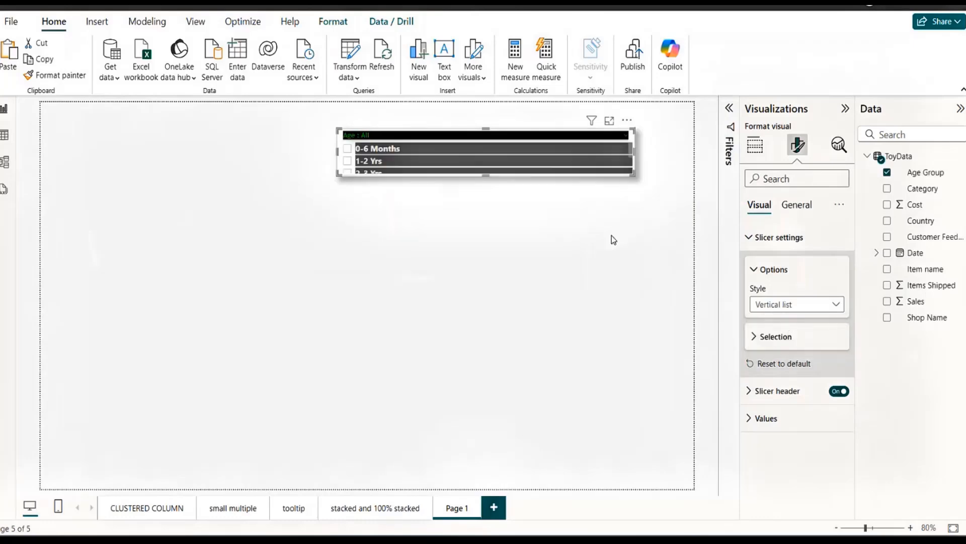
pyautogui.moveTo(488, 174); pyautogui.dragTo(513, 257)
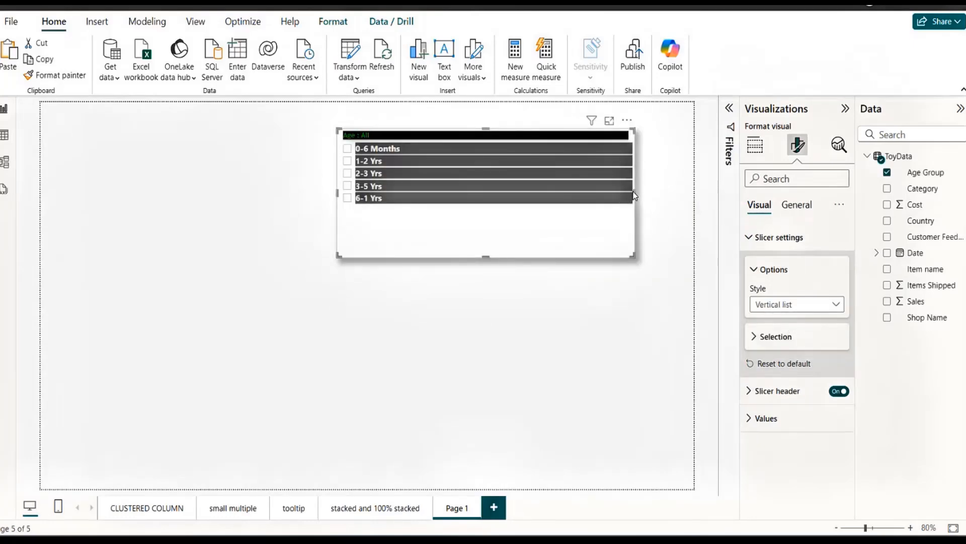
pyautogui.moveTo(635, 191); pyautogui.dragTo(535, 193)
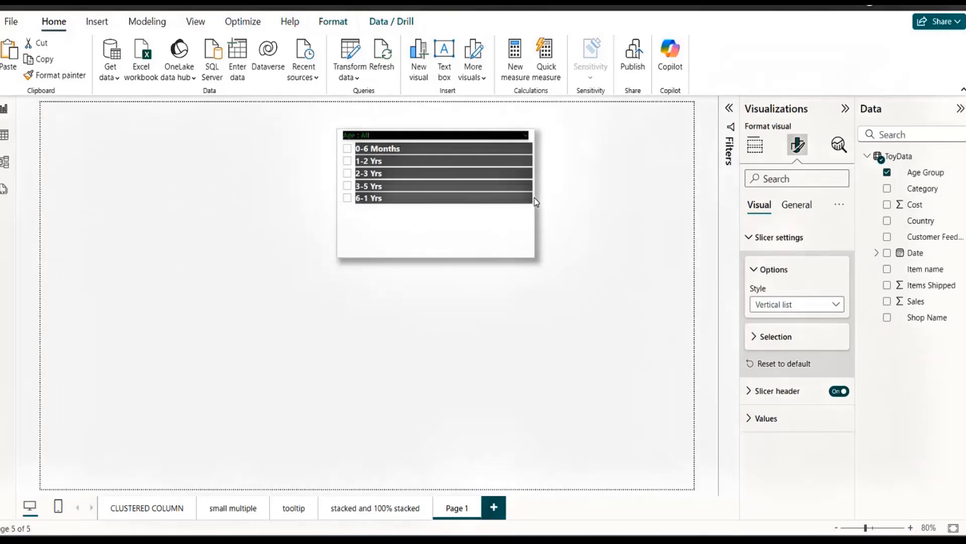
# Turn off the slicer header of the Age Group slicer.
pyautogui.click(796, 204)
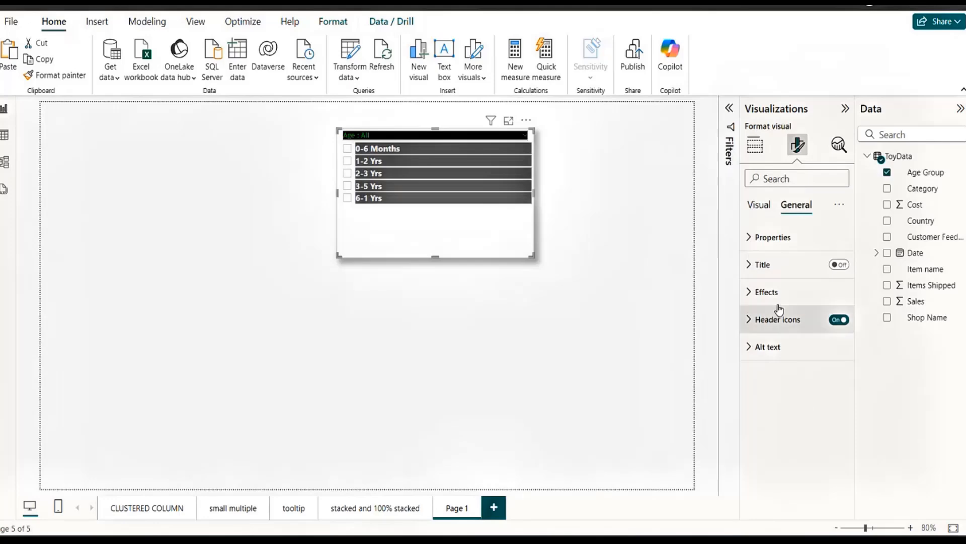
pyautogui.click(758, 205)
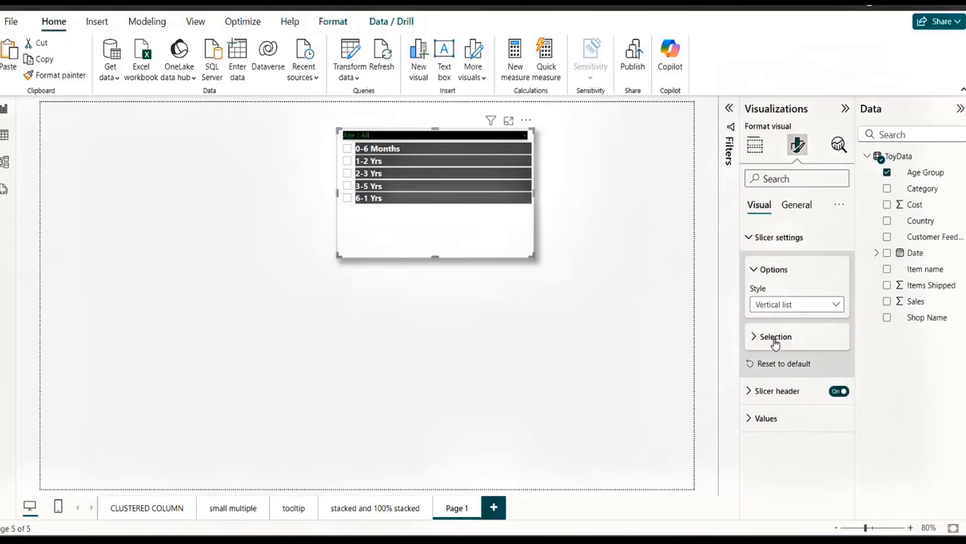
pyautogui.click(838, 393)
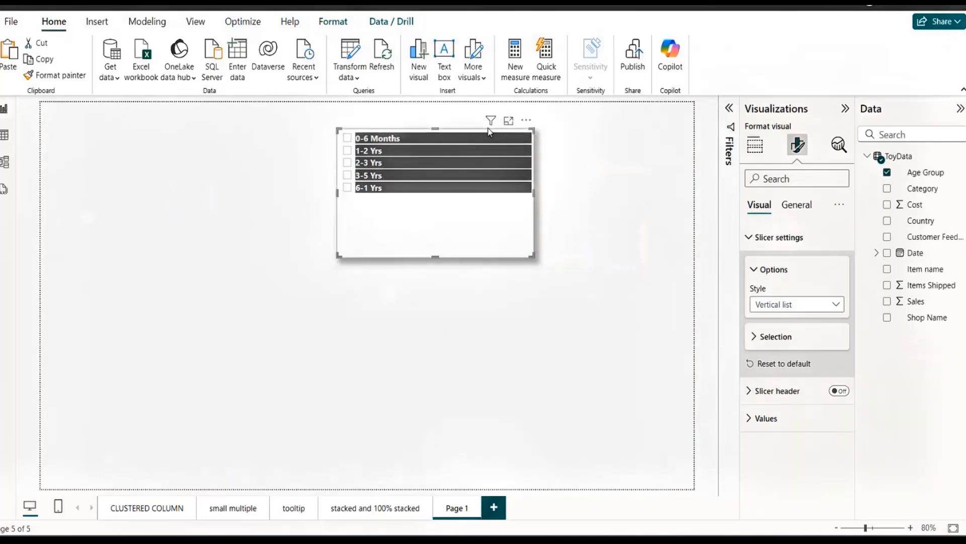
# Reposition the Age Group slicer near the top of the page and duplicate it so two copies sit side by side.
pyautogui.moveTo(524, 126); pyautogui.dragTo(582, 134)
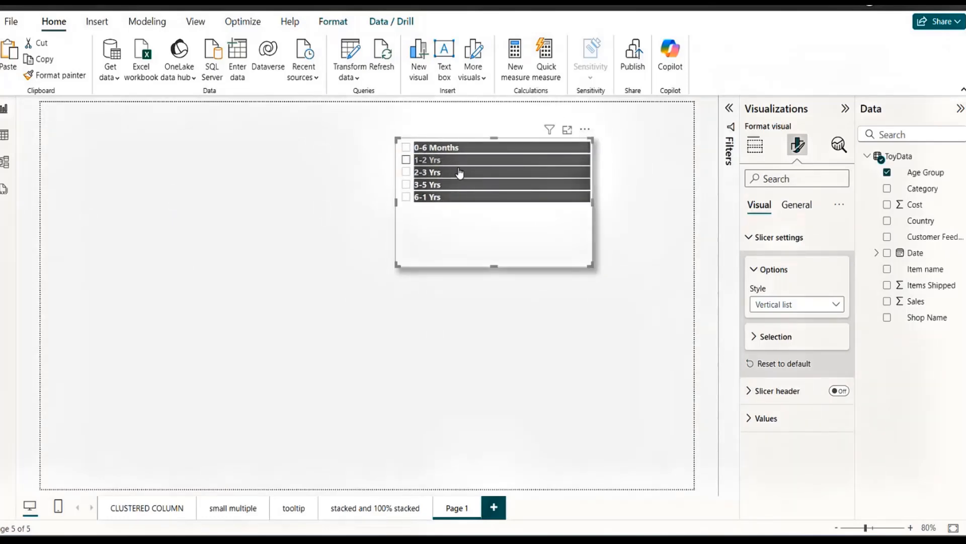
pyautogui.moveTo(473, 250); pyautogui.dragTo(443, 226)
pyautogui.hotkey('ctrl', 'c')
pyautogui.hotkey('ctrl', 'v')
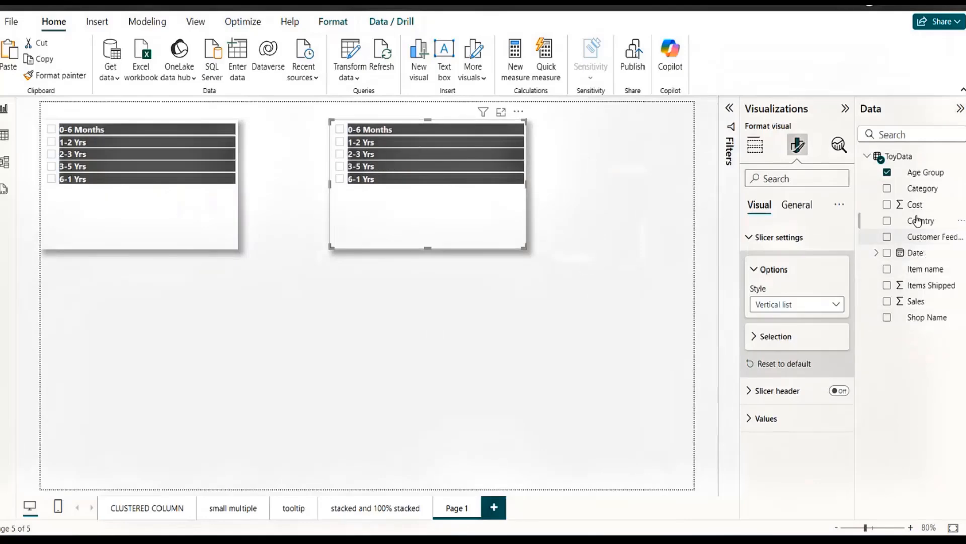
# Replace the Age Group field with Date in the right-hand slicer copy and extend the slicer downward.
pyautogui.click(930, 317)
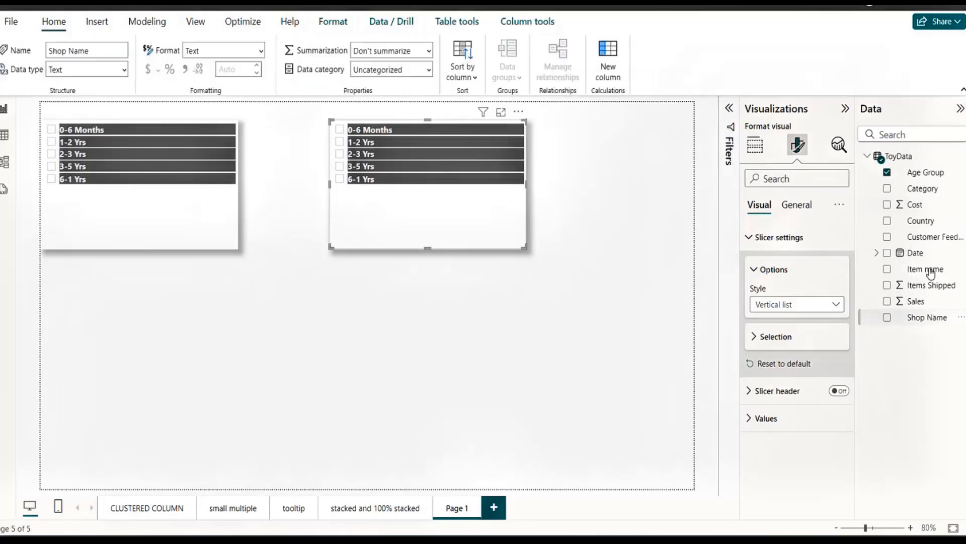
pyautogui.click(920, 237)
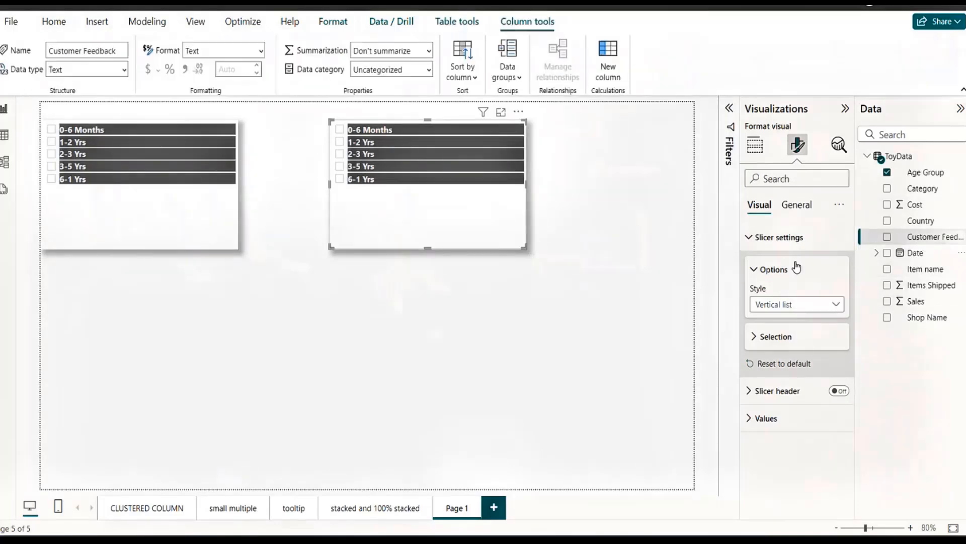
pyautogui.click(751, 143)
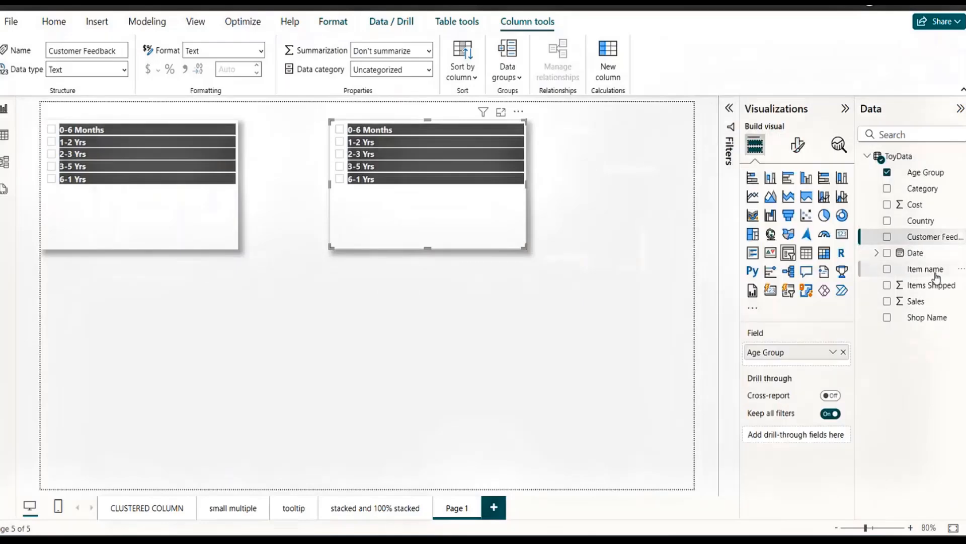
pyautogui.moveTo(913, 254); pyautogui.dragTo(801, 364)
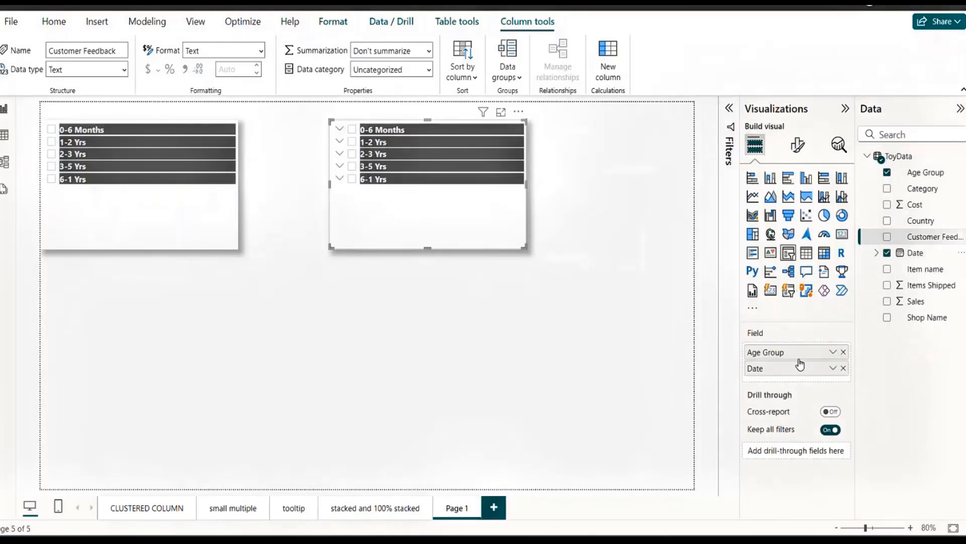
pyautogui.click(844, 352)
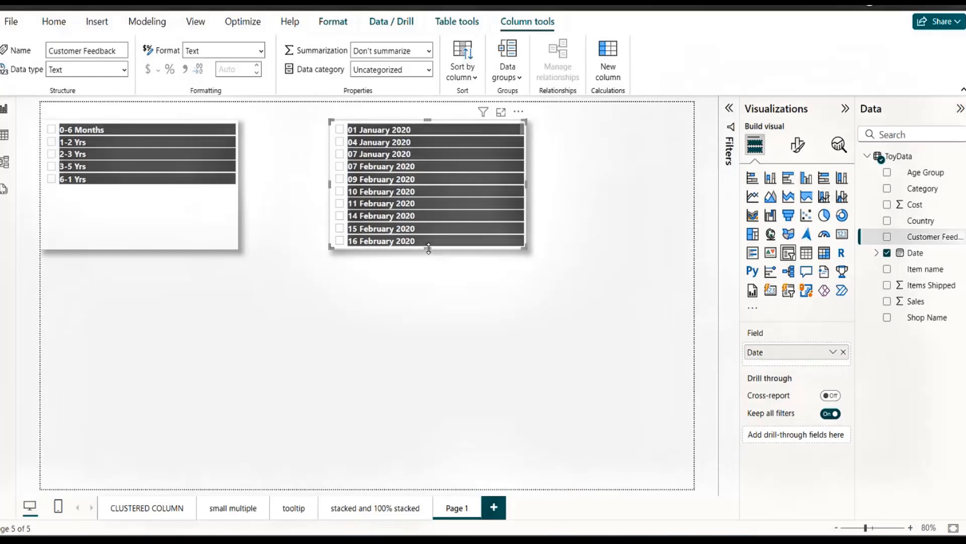
pyautogui.moveTo(428, 249); pyautogui.dragTo(428, 379)
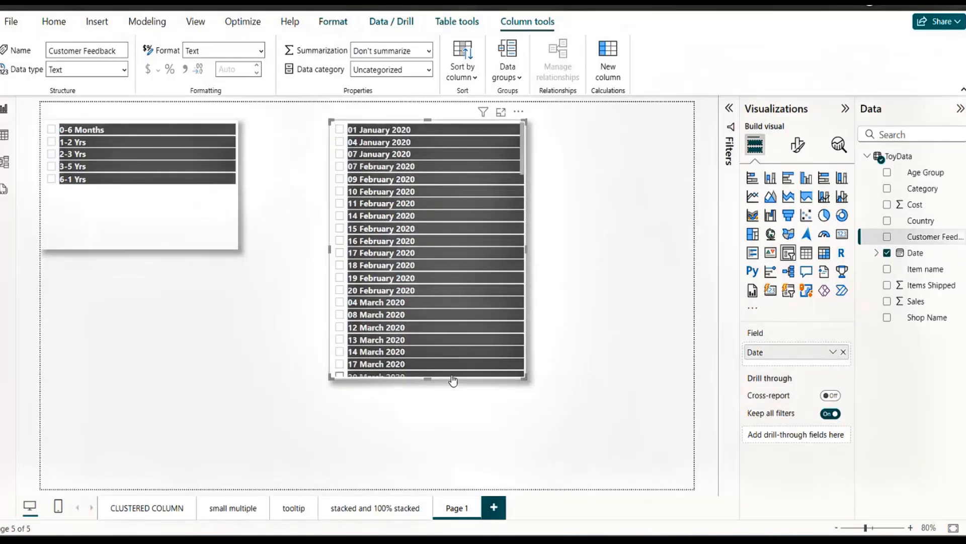
# Move the Date slicer lower and to the right on the page, and switch its Date field to Date Hierarchy.
pyautogui.click(591, 130)
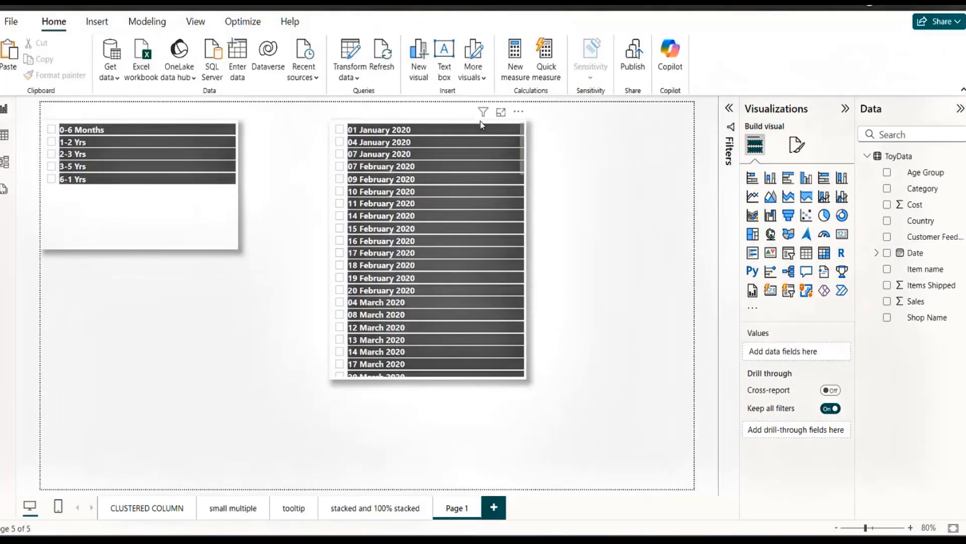
pyautogui.moveTo(468, 119); pyautogui.dragTo(538, 119)
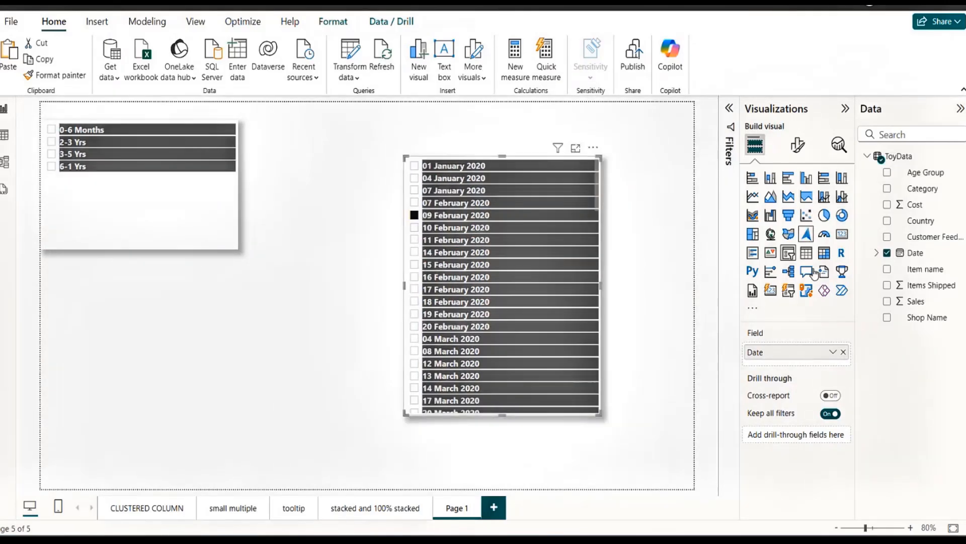
pyautogui.click(833, 352)
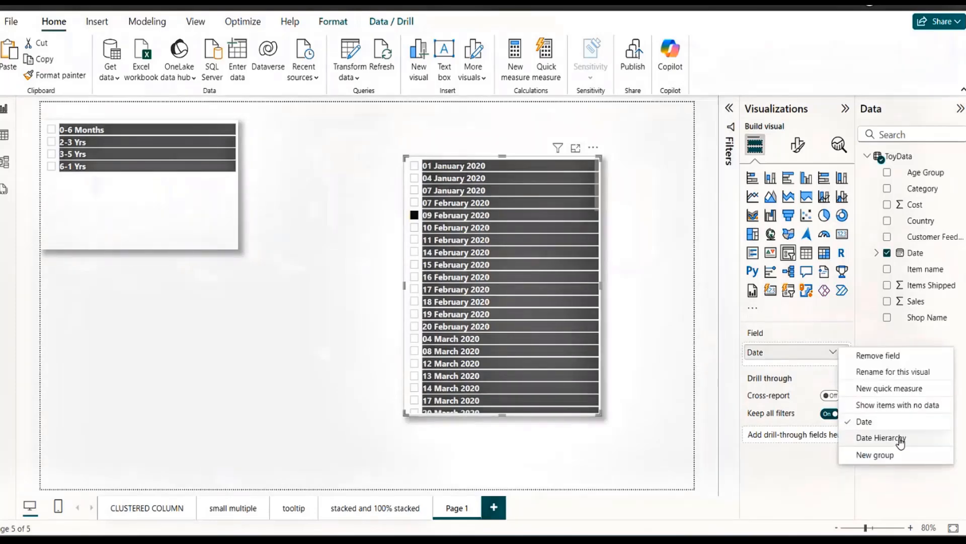
pyautogui.click(896, 436)
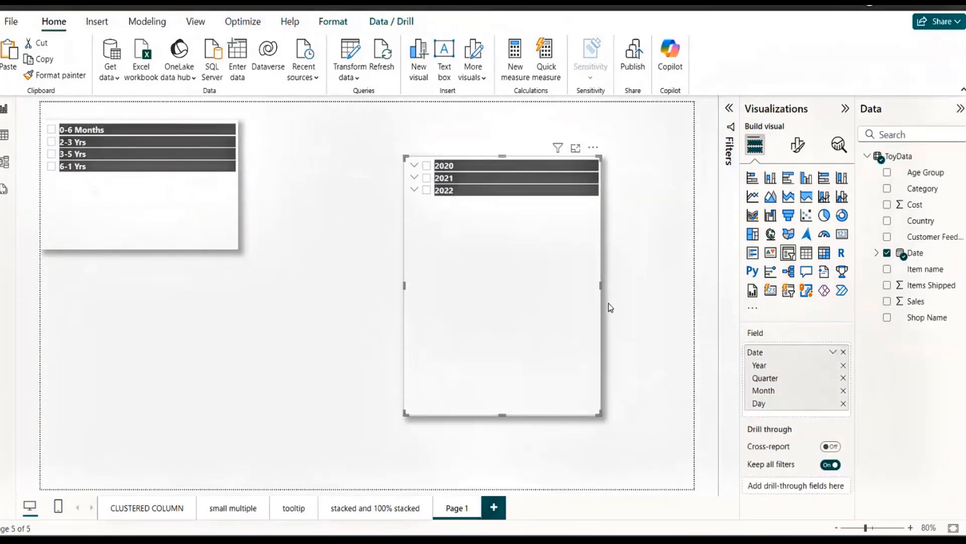
# Remove Quarter, Day and Month from the slicer's date hierarchy, keeping only Year, and shorten the slicer to fit.
pyautogui.click(844, 378)
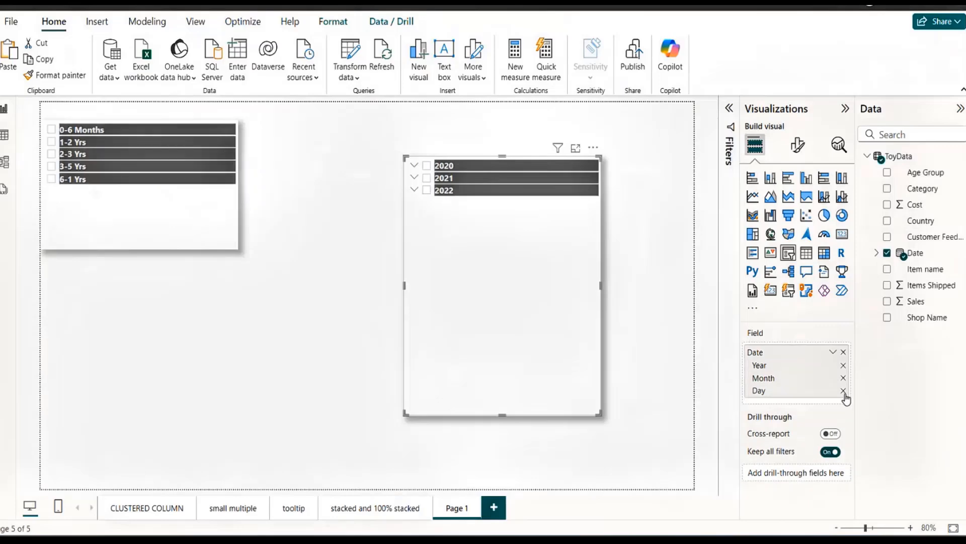
pyautogui.click(844, 391)
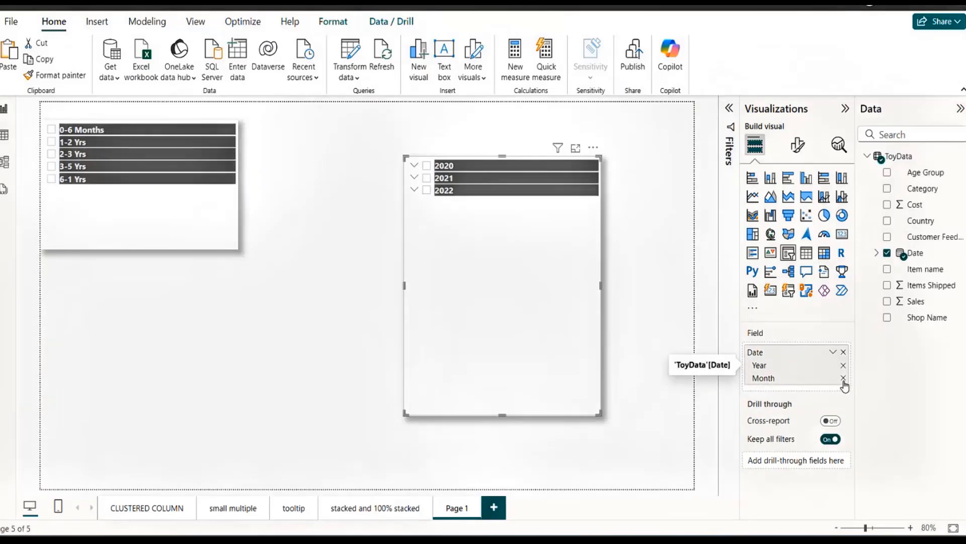
pyautogui.click(843, 378)
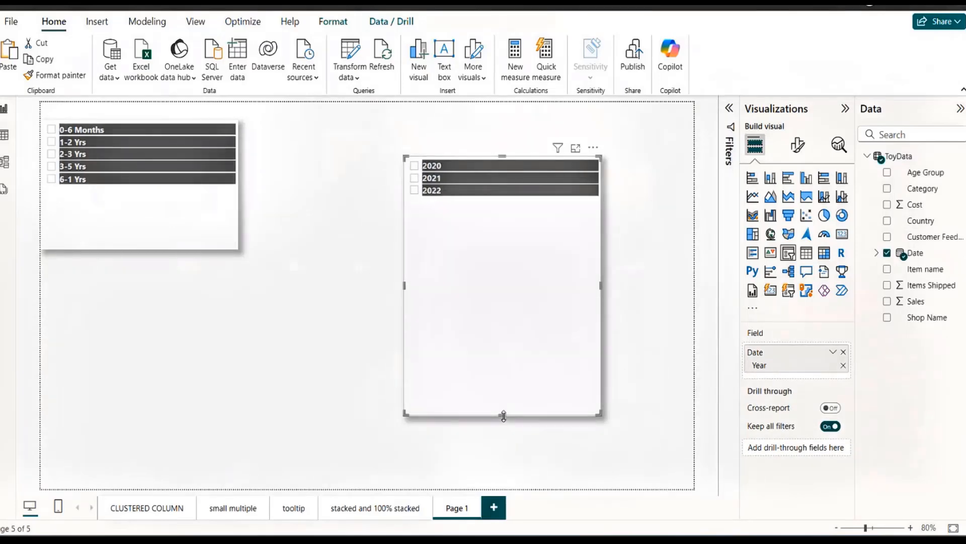
pyautogui.moveTo(503, 415); pyautogui.dragTo(490, 237)
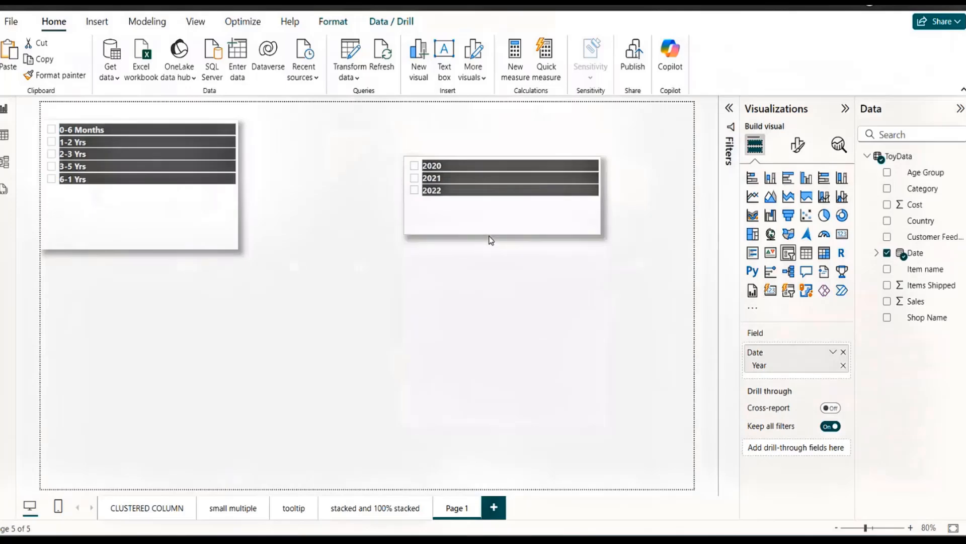
# Open the style choices in the Year slicer's settings.
pyautogui.click(799, 144)
pyautogui.click(753, 246)
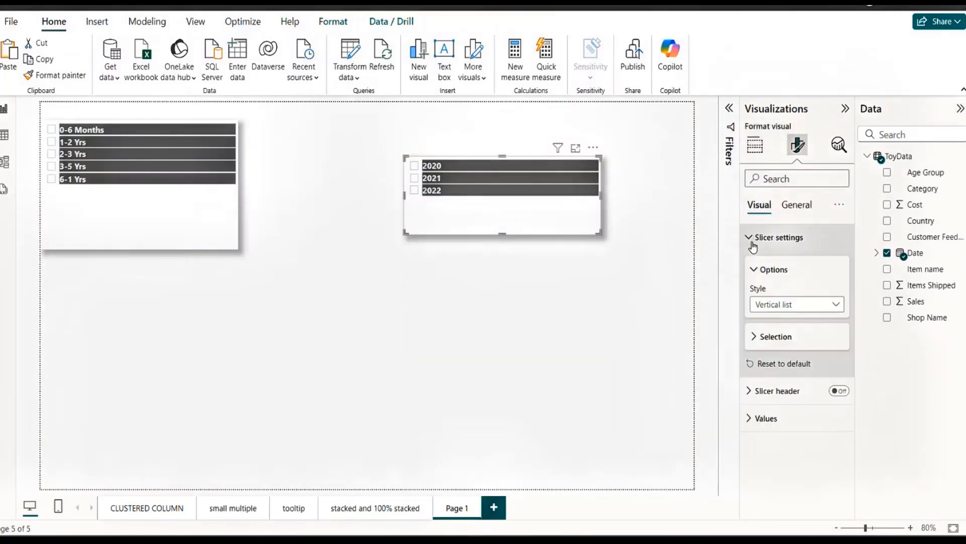
pyautogui.click(821, 304)
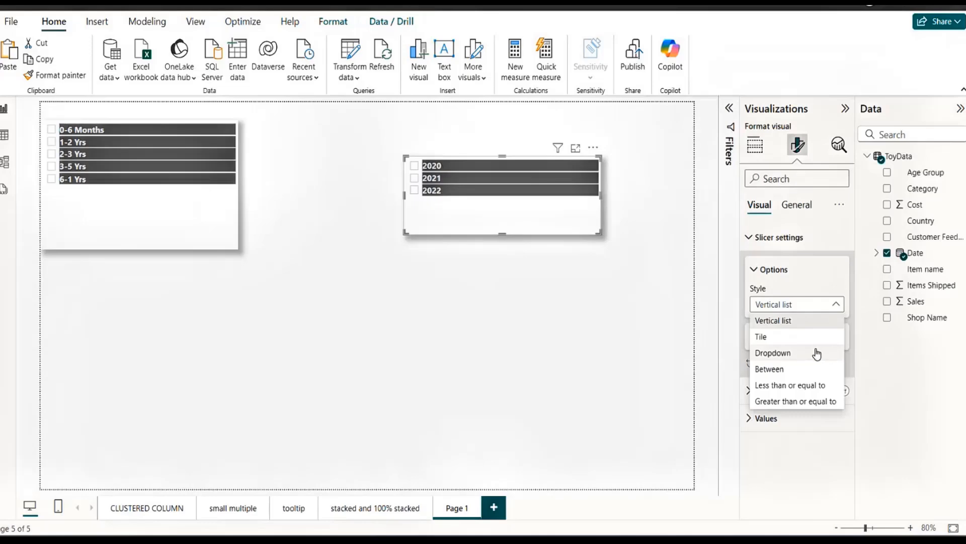
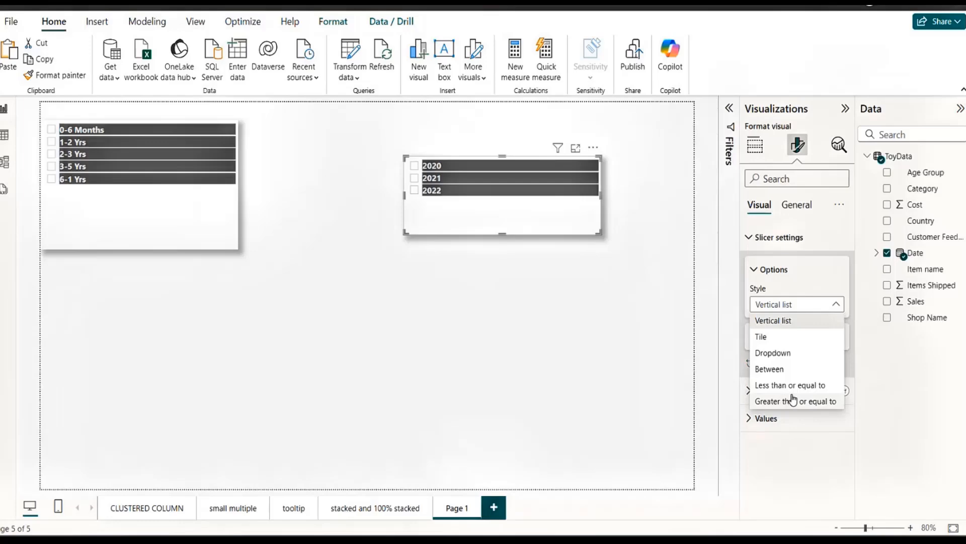
# Examine the style choices available for the Age Group slicer.
pyautogui.click(162, 232)
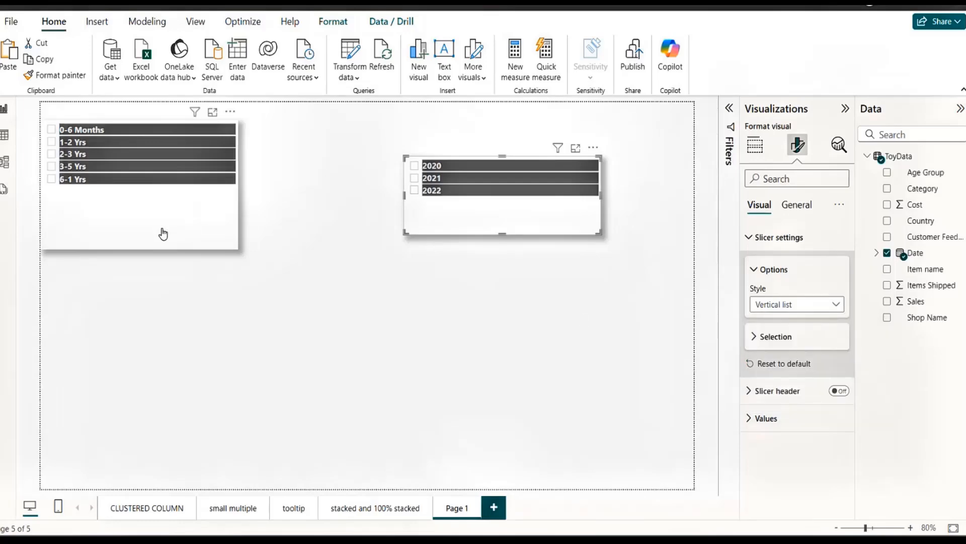
pyautogui.click(162, 233)
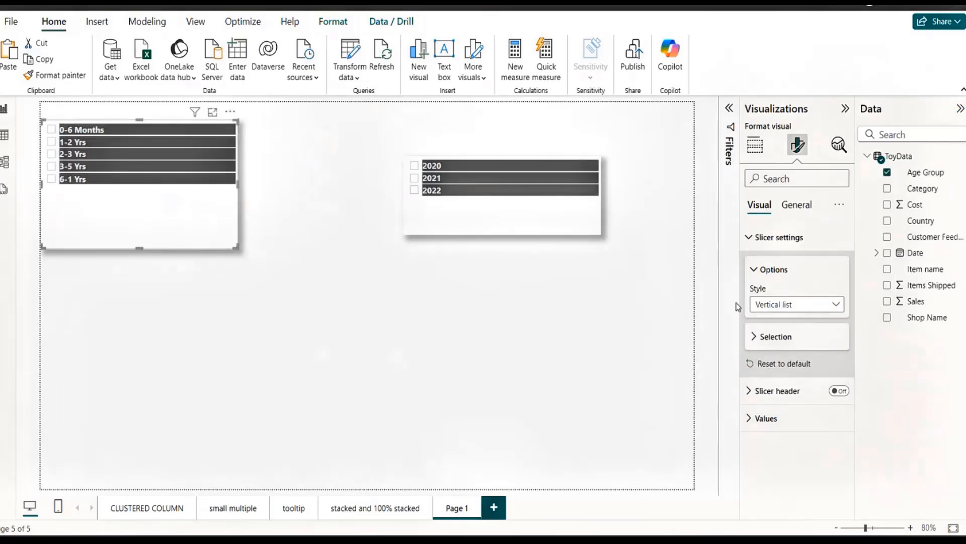
pyautogui.click(840, 314)
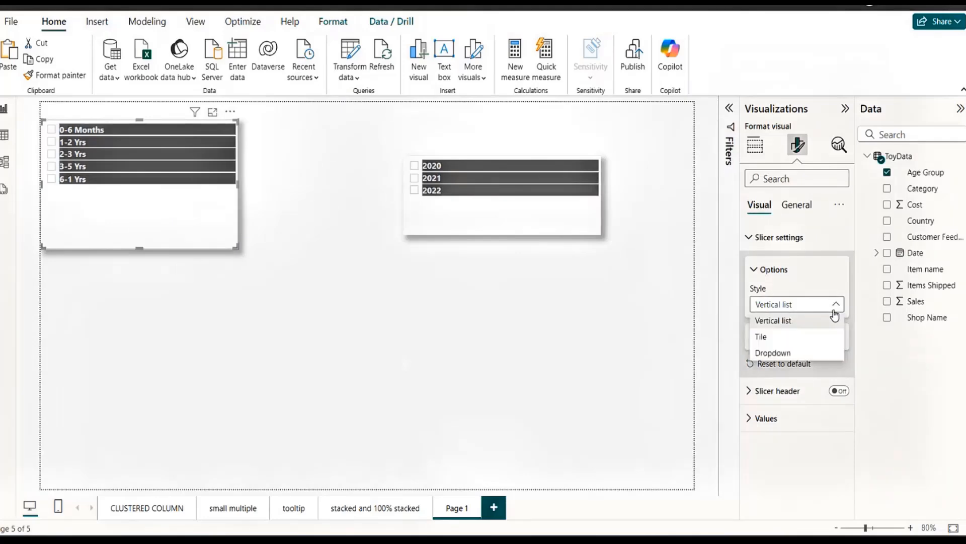
pyautogui.click(280, 315)
# Add a text box reading "BASED on the slicer values- your option box can offer you different values.".
pyautogui.click(444, 60)
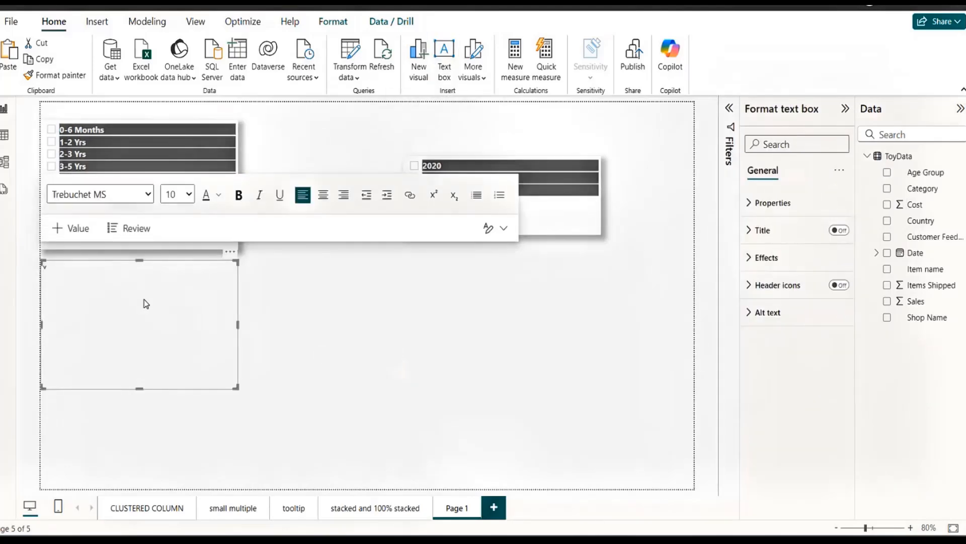
pyautogui.write('BASED onn')
pyautogui.press('BackSpace')
pyautogui.write('the slicer valyues')
pyautogui.press('BackSpace')
pyautogui.press('BackSpace')
pyautogui.press('BackSpace')
pyautogui.press('BackSpace')
pyautogui.write('ues- your option box can ')
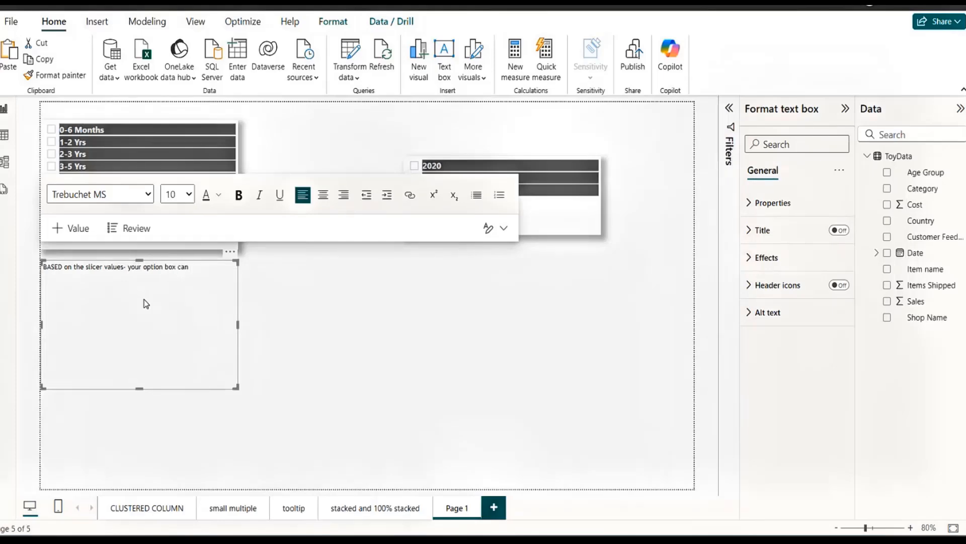
pyautogui.write('give')
pyautogui.press('BackSpace')
pyautogui.press('BackSpace')
pyautogui.press('BackSpace')
pyautogui.press('BackSpace')
pyautogui.press('BackSpace')
pyautogui.write('offer you different values.')
# After a blank line, add "here first slicer is having a text data type" and "the second one has dates - which are numbers" on separate lines.
pyautogui.press('Return')
pyautogui.press('Return')
pyautogui.write('You')
pyautogui.press('BackSpace')
pyautogui.press('BackSpace')
pyautogui.press('BackSpace')
pyautogui.write('here first ')
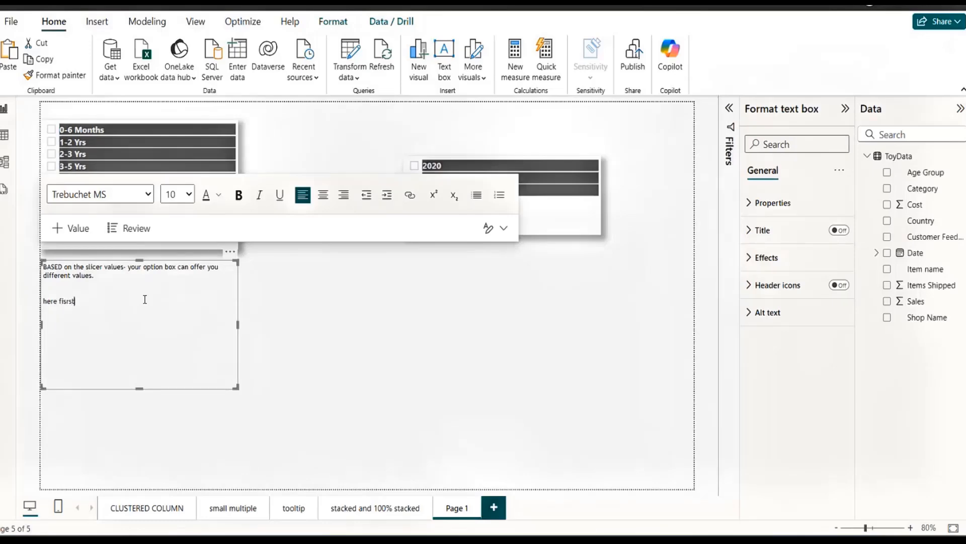
pyautogui.write('slicer is having a text data type')
pyautogui.press('Return')
pyautogui.write('the second ')
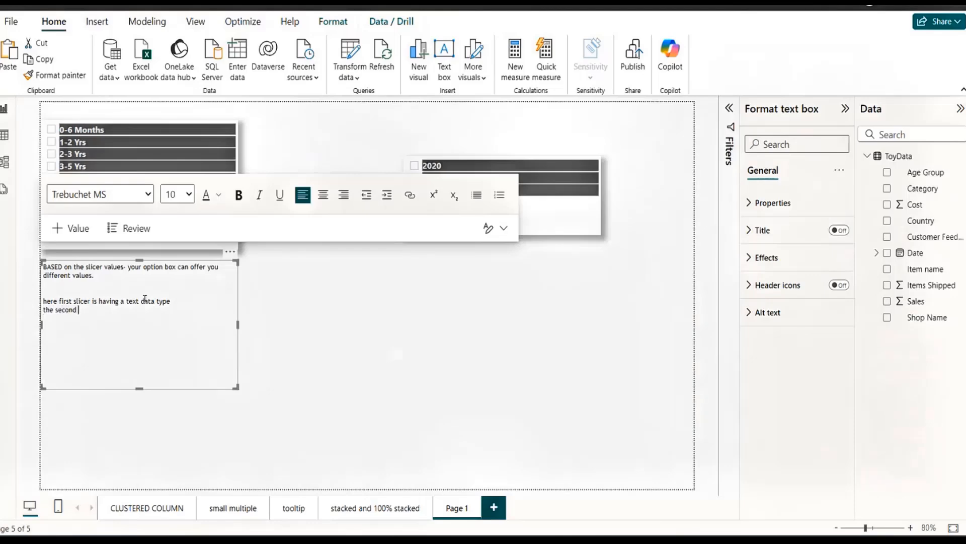
pyautogui.write('one has dates - which are numbers')
# Make all the text in the text box bold with a font size of 12.
pyautogui.hotkey('ctrl', 'a')
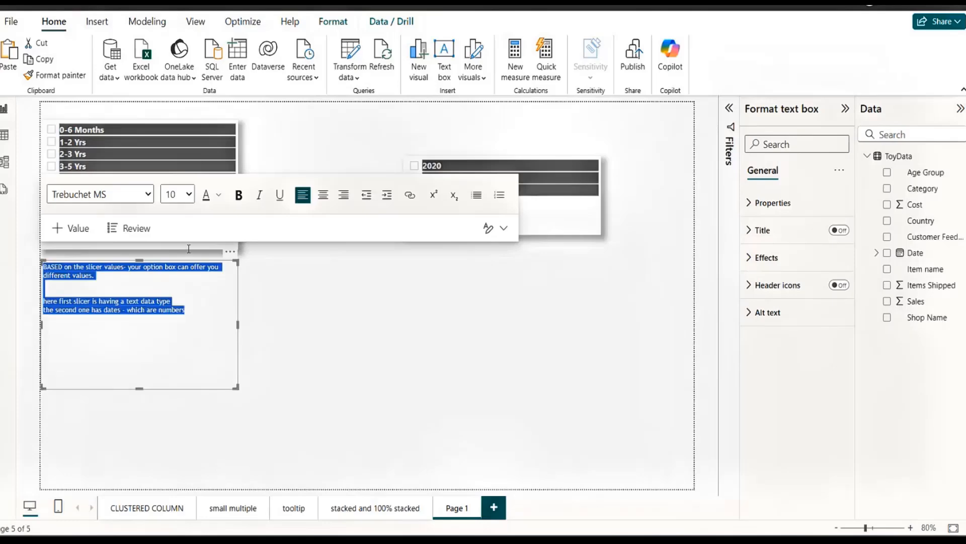
pyautogui.click(239, 195)
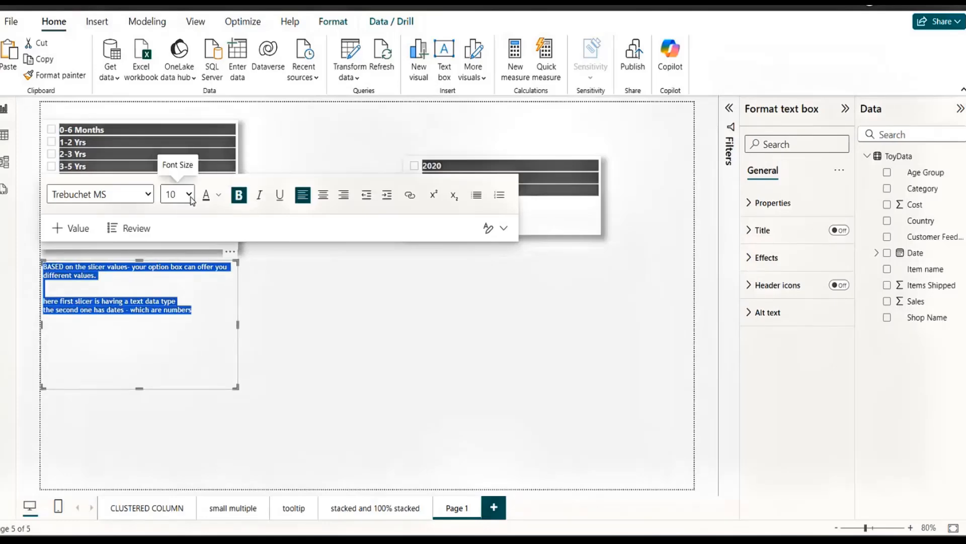
pyautogui.click(190, 196)
pyautogui.click(171, 279)
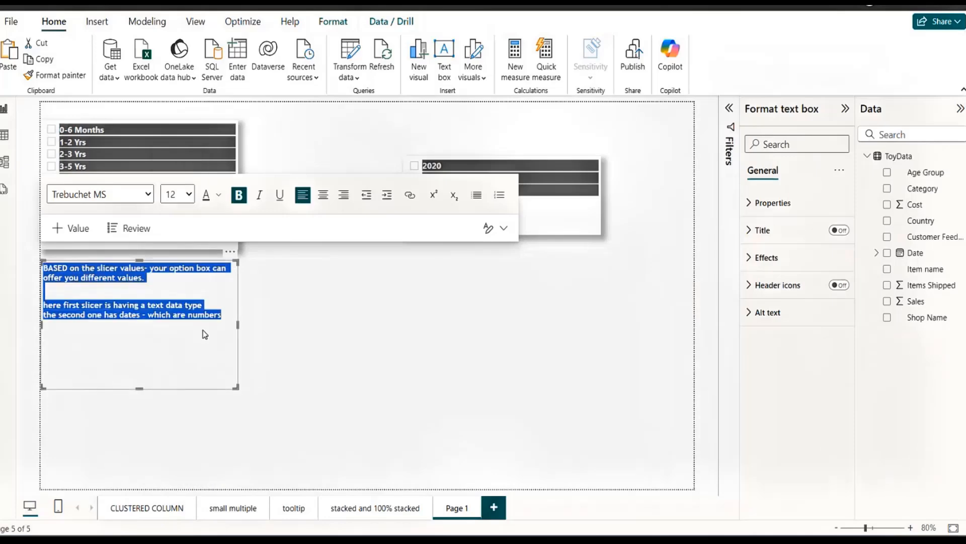
pyautogui.click(470, 331)
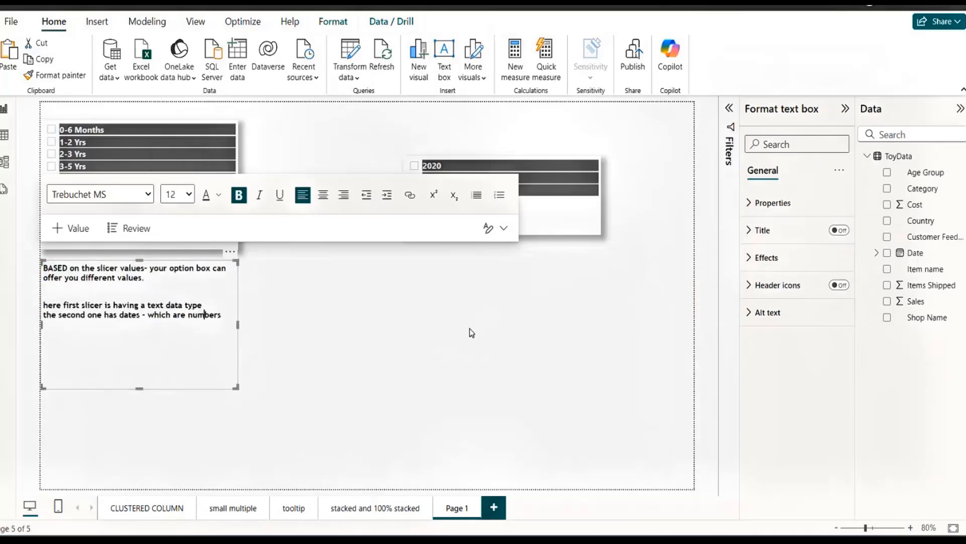
pyautogui.doubleClick(519, 159)
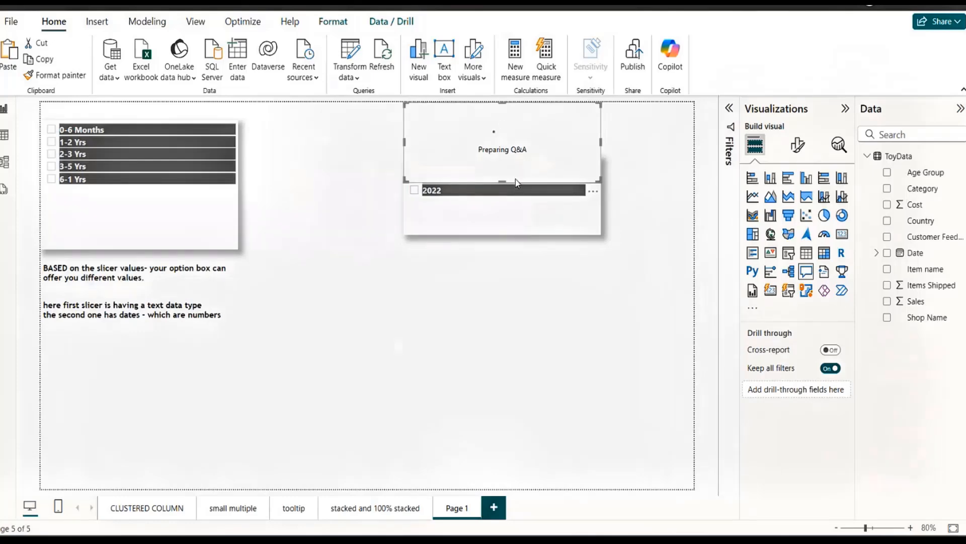
pyautogui.moveTo(502, 182); pyautogui.dragTo(501, 147)
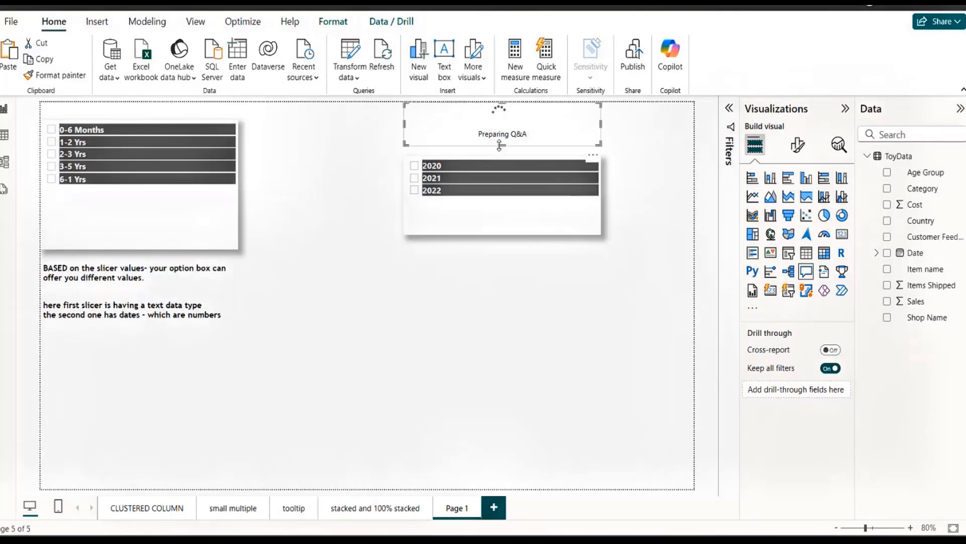
pyautogui.moveTo(565, 130); pyautogui.dragTo(590, 368)
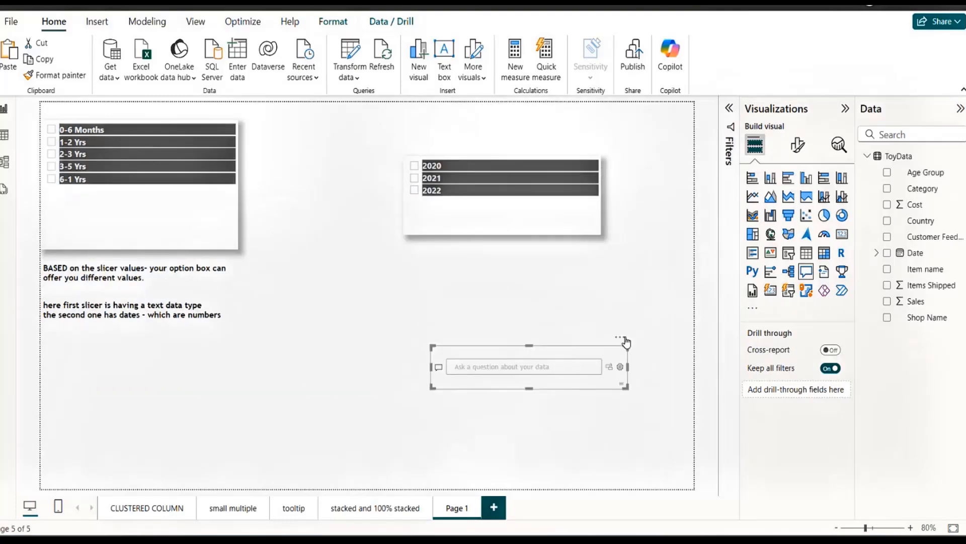
pyautogui.click(620, 338)
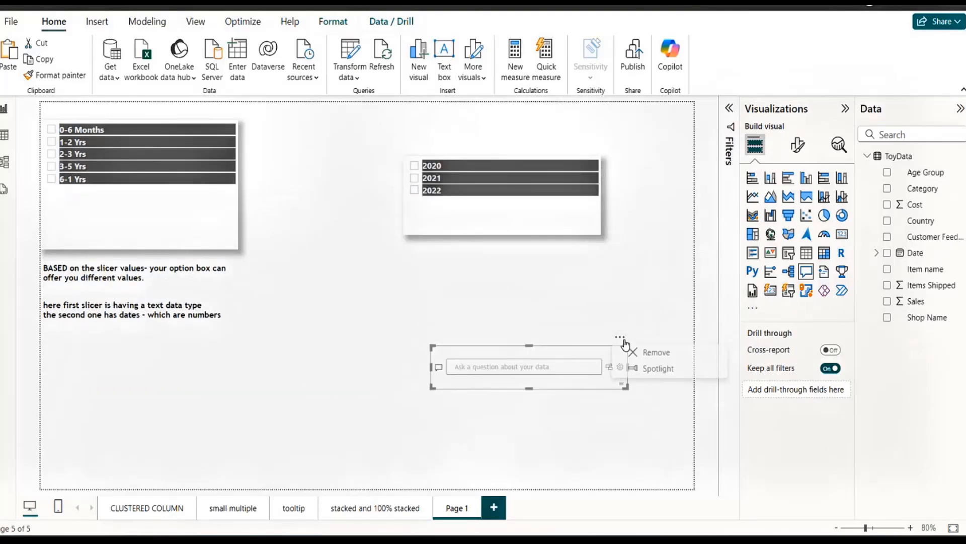
pyautogui.click(678, 353)
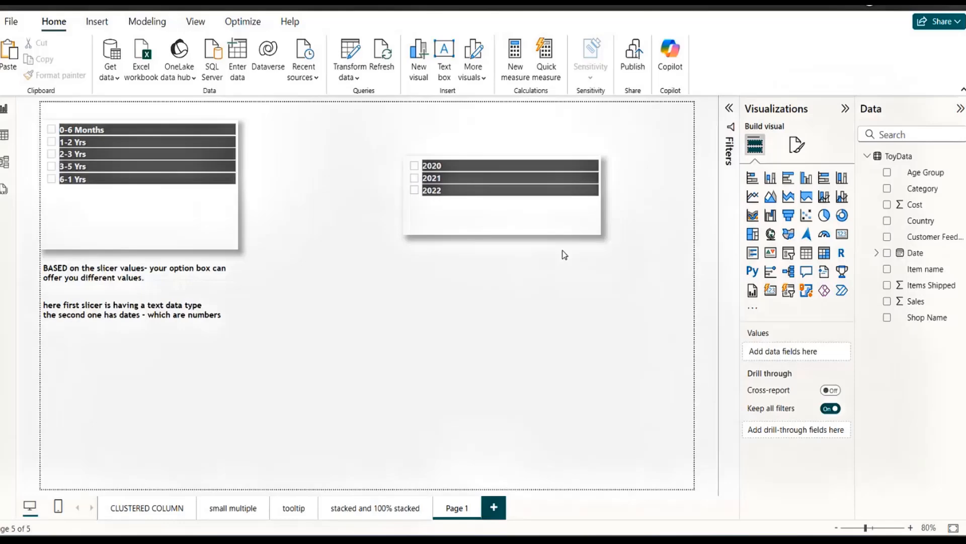
# Set the Year slicer's style to Between.
pyautogui.click(530, 236)
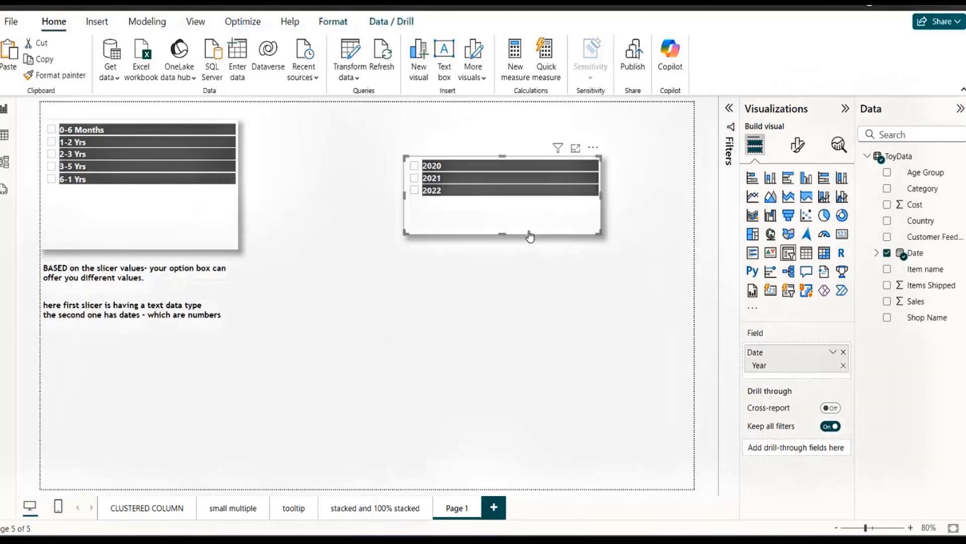
pyautogui.click(797, 145)
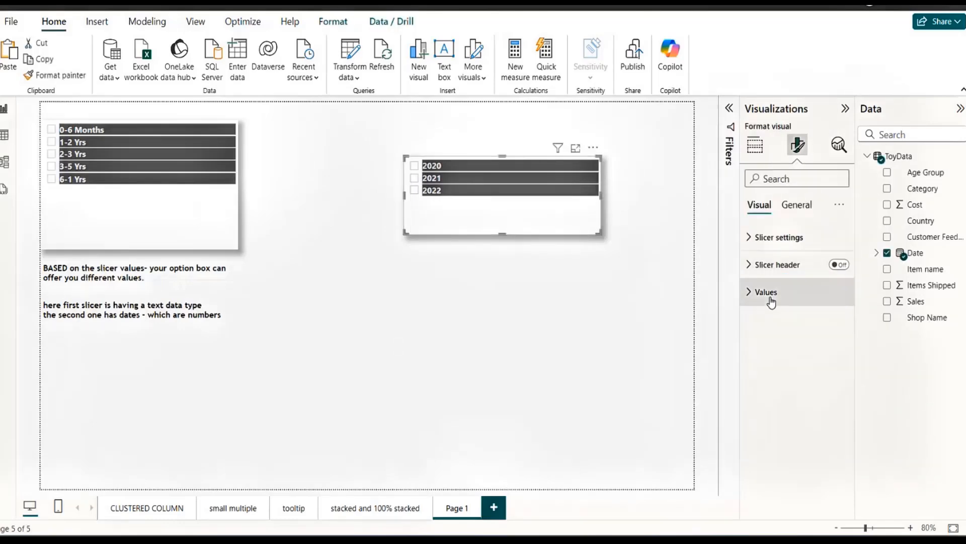
pyautogui.click(750, 238)
pyautogui.click(835, 305)
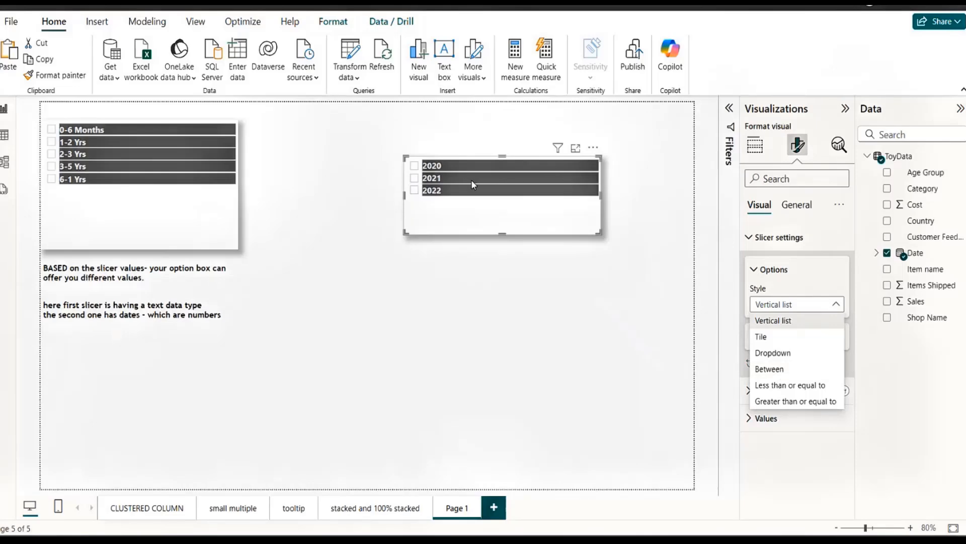
pyautogui.click(770, 372)
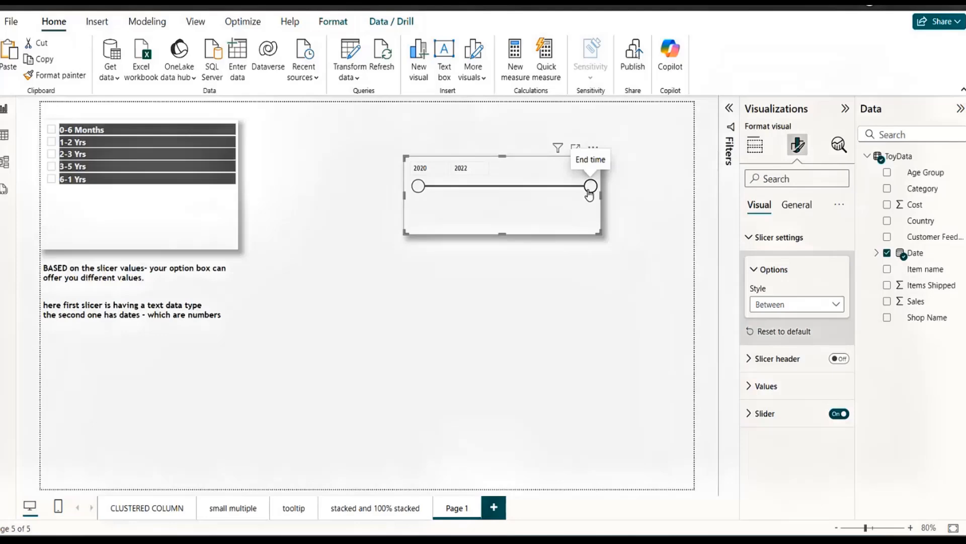
# Try the slicer's range handles: start year to 2021 and back to 2020, end year to 2021 and back to 2022.
pyautogui.click(427, 169)
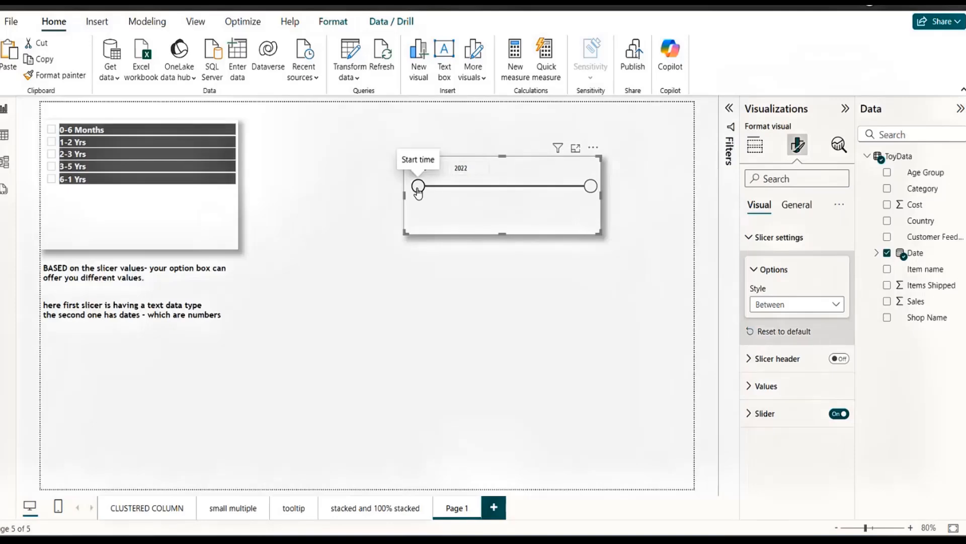
pyautogui.moveTo(418, 187); pyautogui.dragTo(570, 186)
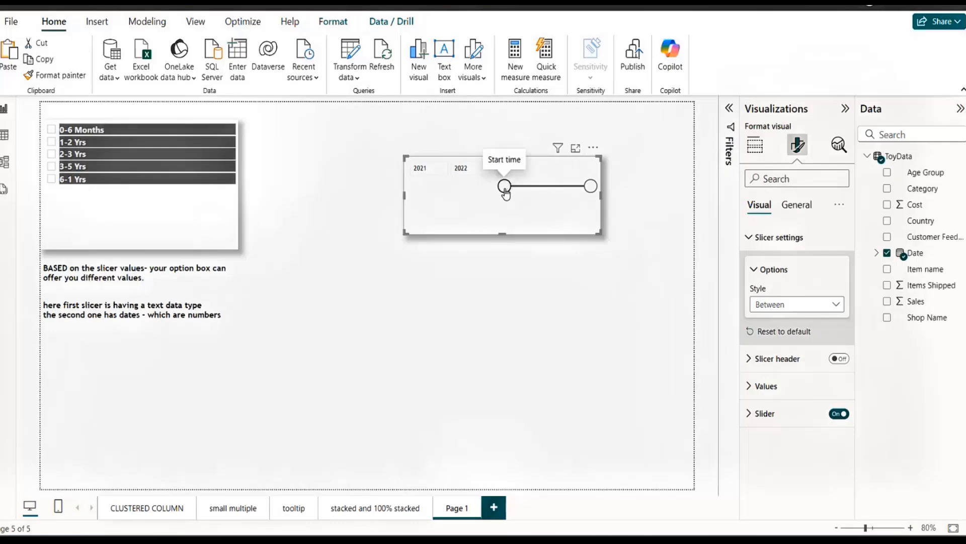
pyautogui.moveTo(505, 187); pyautogui.dragTo(419, 186)
pyautogui.moveTo(591, 187); pyautogui.dragTo(535, 191)
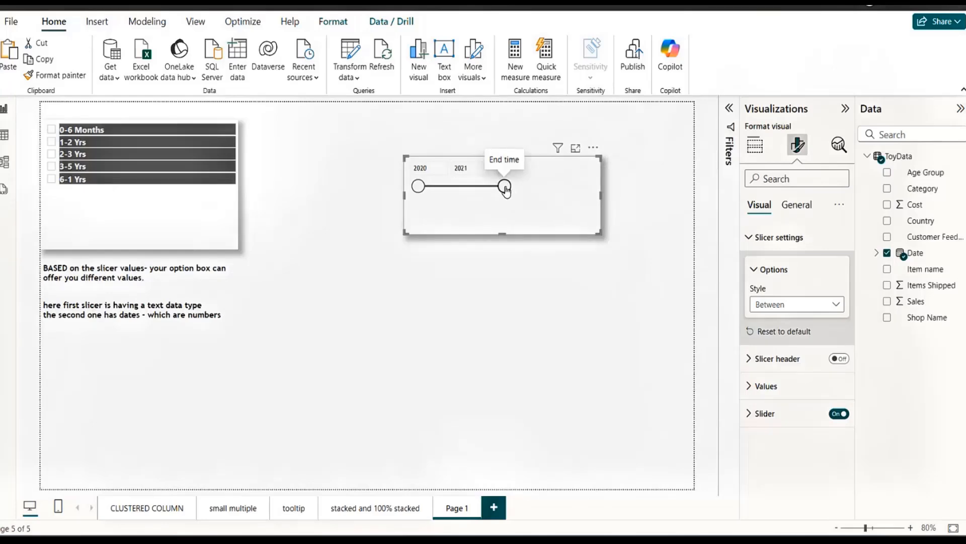
pyautogui.moveTo(504, 187); pyautogui.dragTo(604, 189)
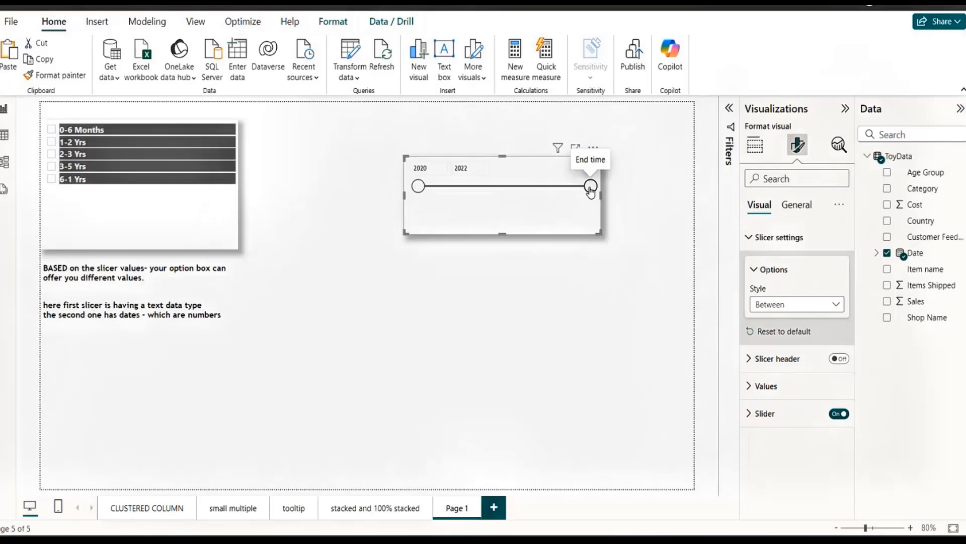
pyautogui.moveTo(591, 188)
pyautogui.mouseDown()
pyautogui.moveTo(527, 185)
pyautogui.moveTo(605, 190)
pyautogui.mouseUp()
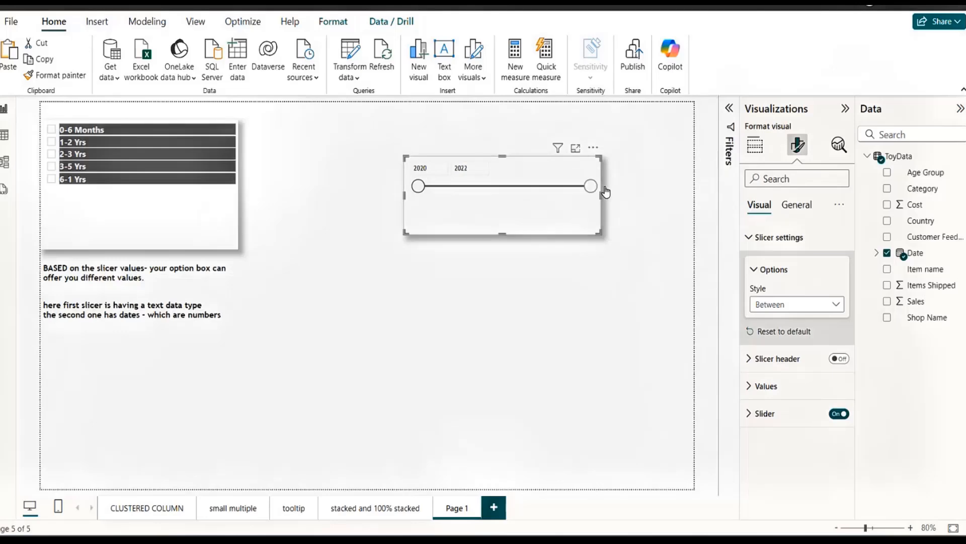
# Enter 2021 as the slicer's end year and leave the start year at 2020.
pyautogui.click(473, 170)
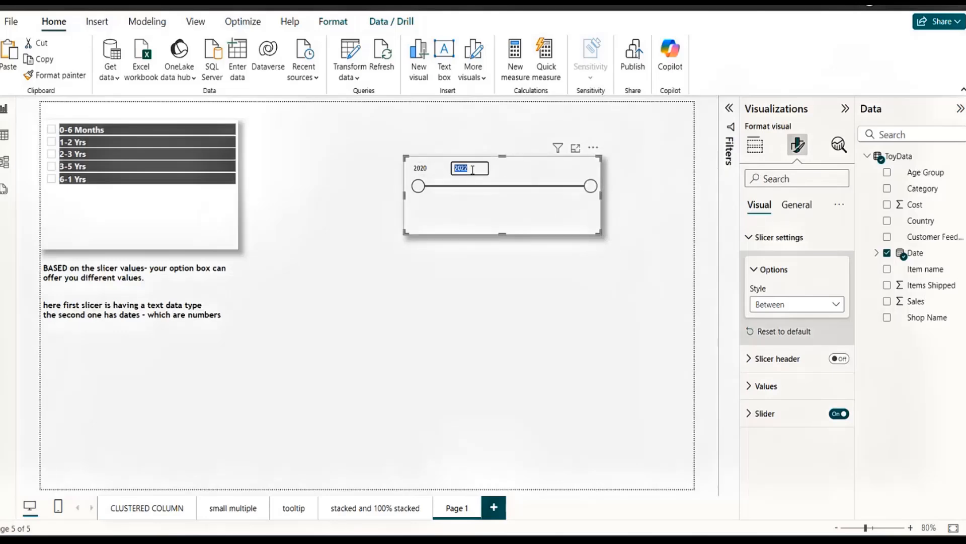
pyautogui.press('BackSpace')
pyautogui.write('20')
pyautogui.click(517, 166)
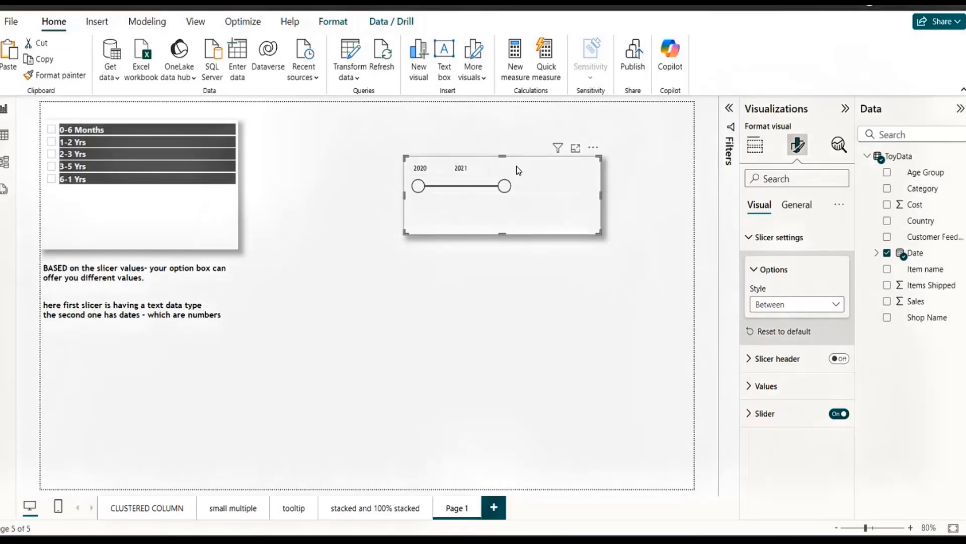
pyautogui.click(427, 167)
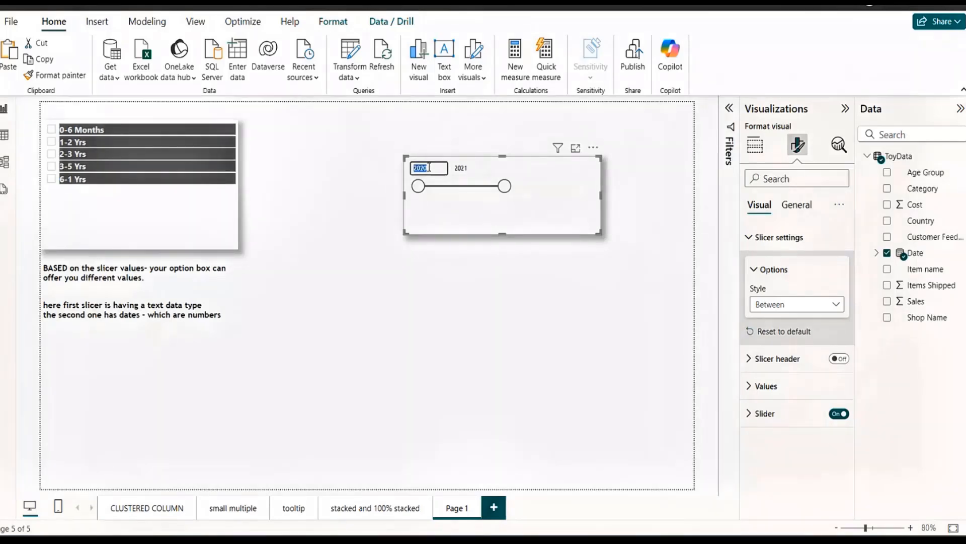
pyautogui.press('Tab')
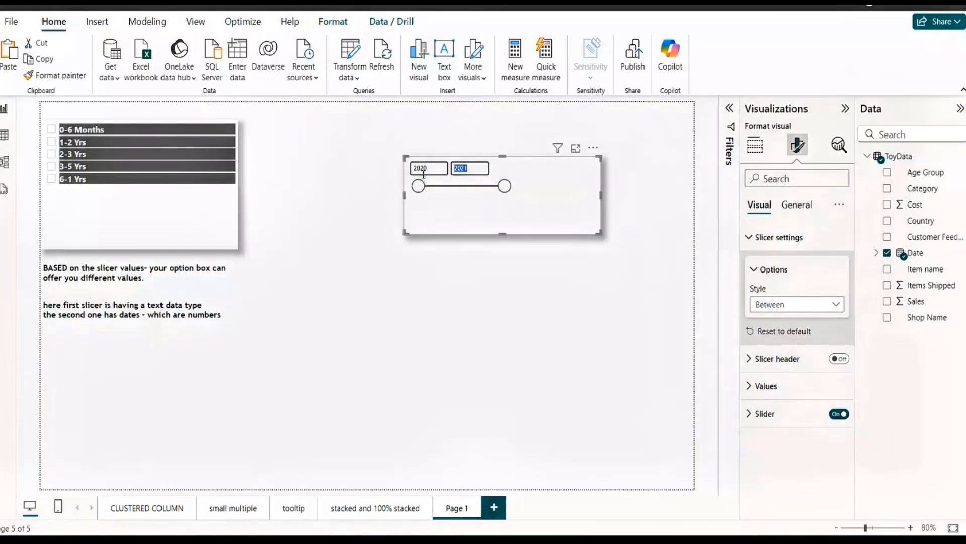
pyautogui.click(529, 207)
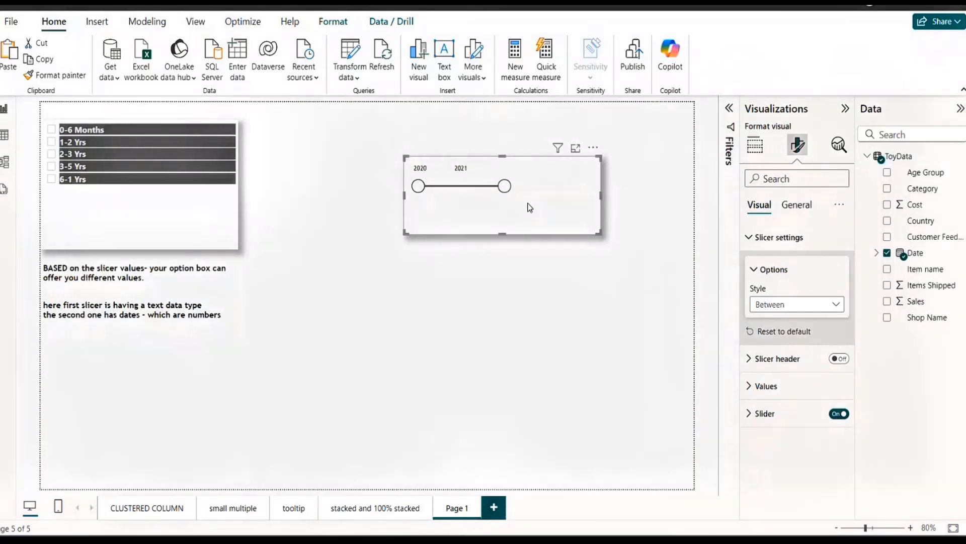
# Move the Between slicer slightly up and to the right, and paste a copy of it directly below.
pyautogui.moveTo(529, 207); pyautogui.dragTo(539, 181)
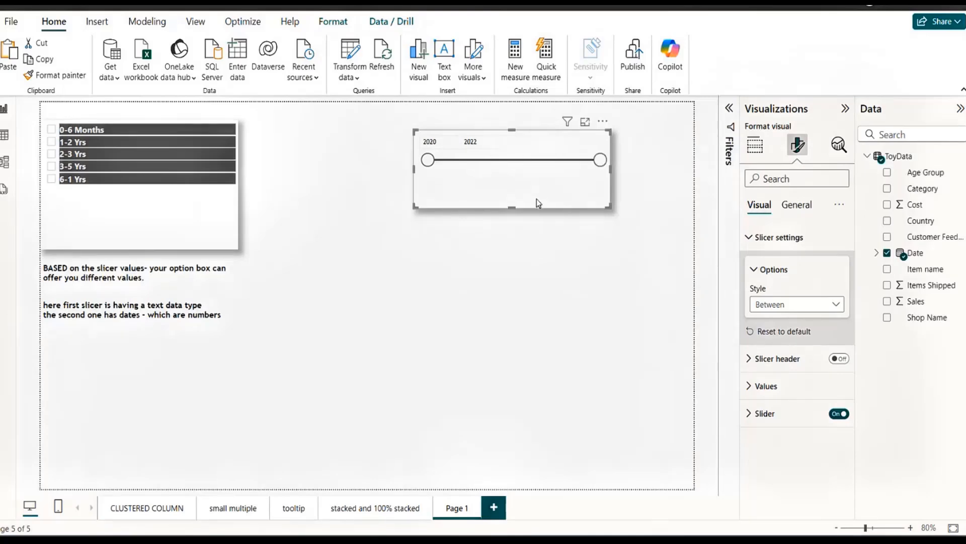
pyautogui.hotkey('ctrl', 'v')
pyautogui.moveTo(537, 202); pyautogui.dragTo(532, 324)
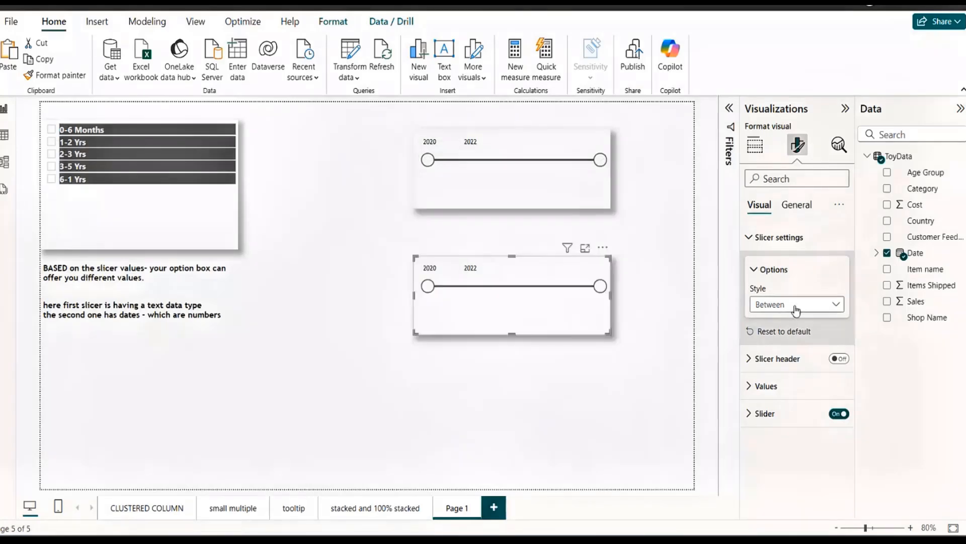
# Set the copied slicer's style to Less than or equal to and its end year to 2021.
pyautogui.click(795, 305)
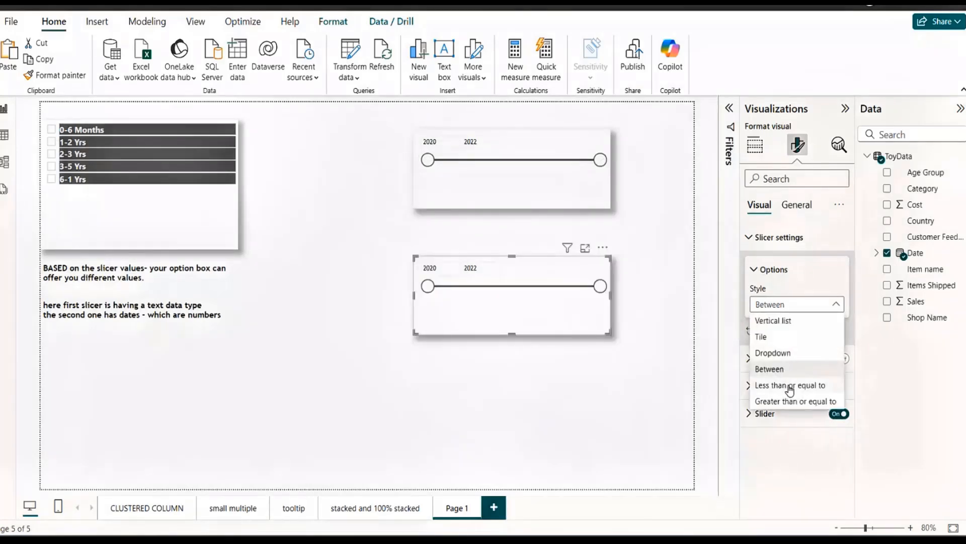
pyautogui.click(790, 386)
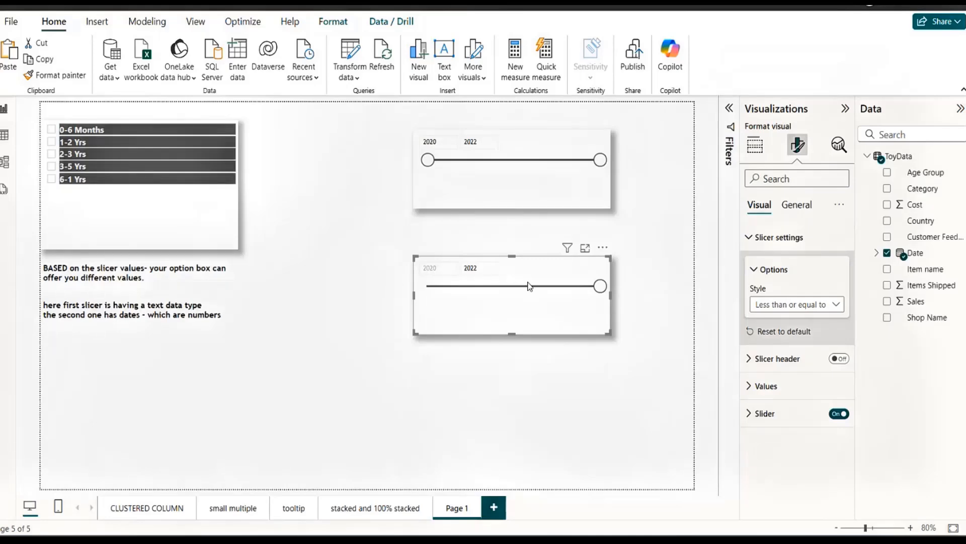
pyautogui.moveTo(600, 286); pyautogui.dragTo(514, 285)
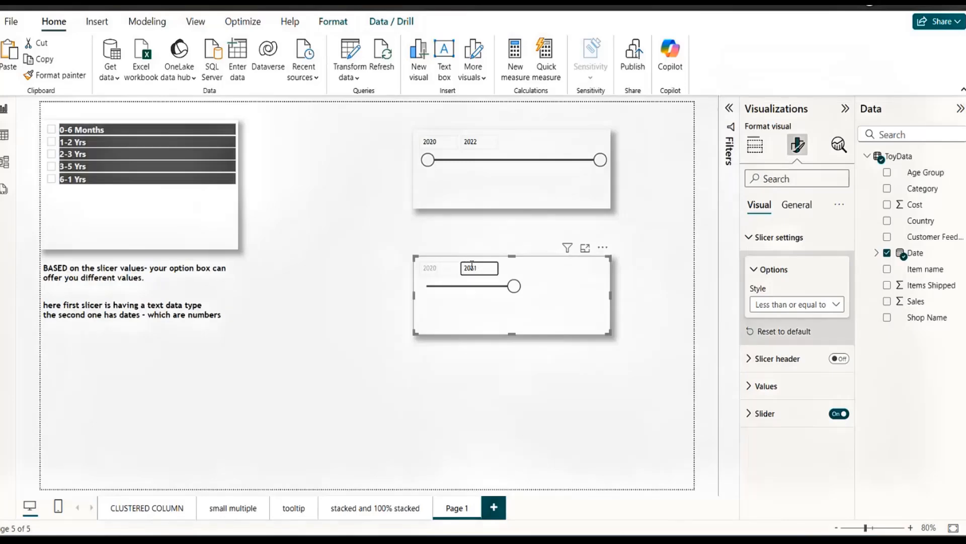
# Set the lower Year slicer's style to Greater than or equal to, try 2021 as start year, and return it to 2020.
pyautogui.click(800, 304)
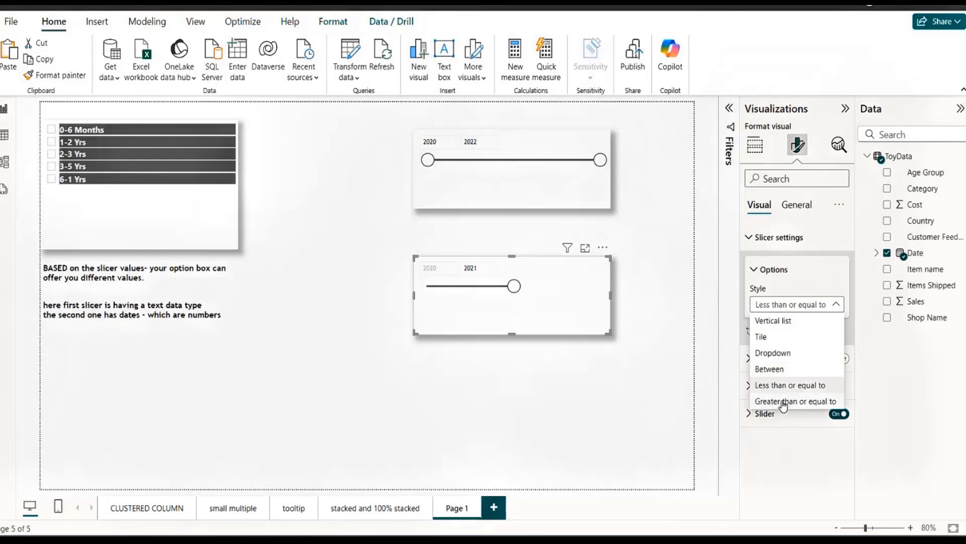
pyautogui.click(783, 402)
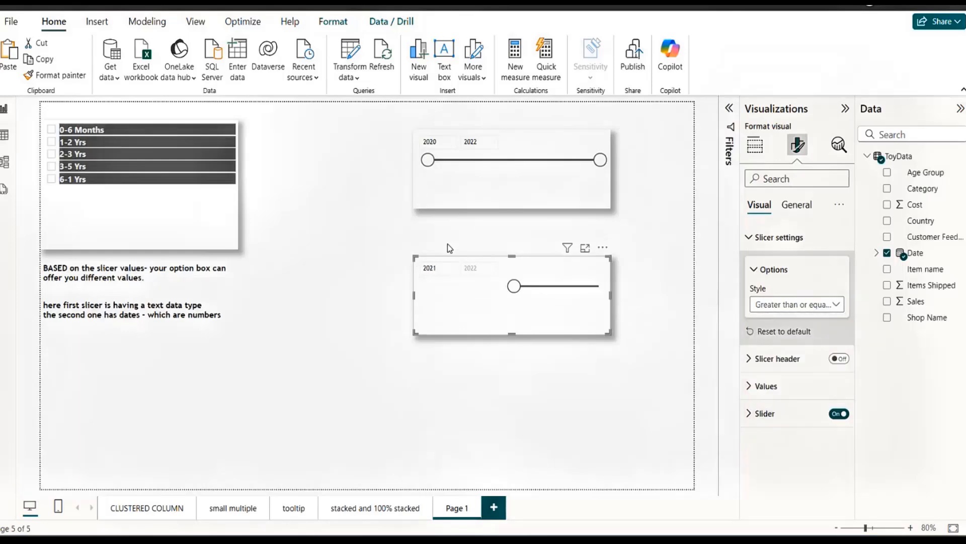
pyautogui.moveTo(519, 290); pyautogui.dragTo(428, 287)
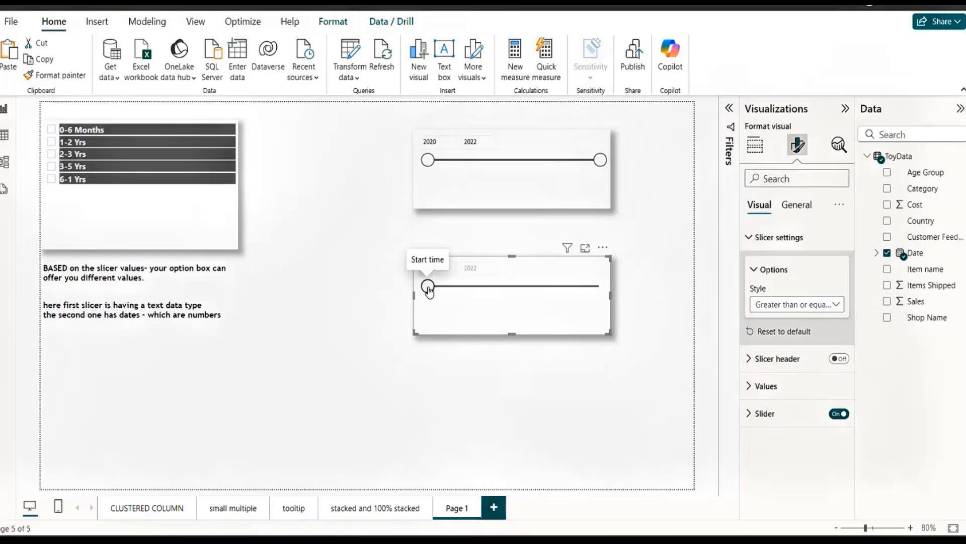
pyautogui.moveTo(428, 288); pyautogui.dragTo(514, 288)
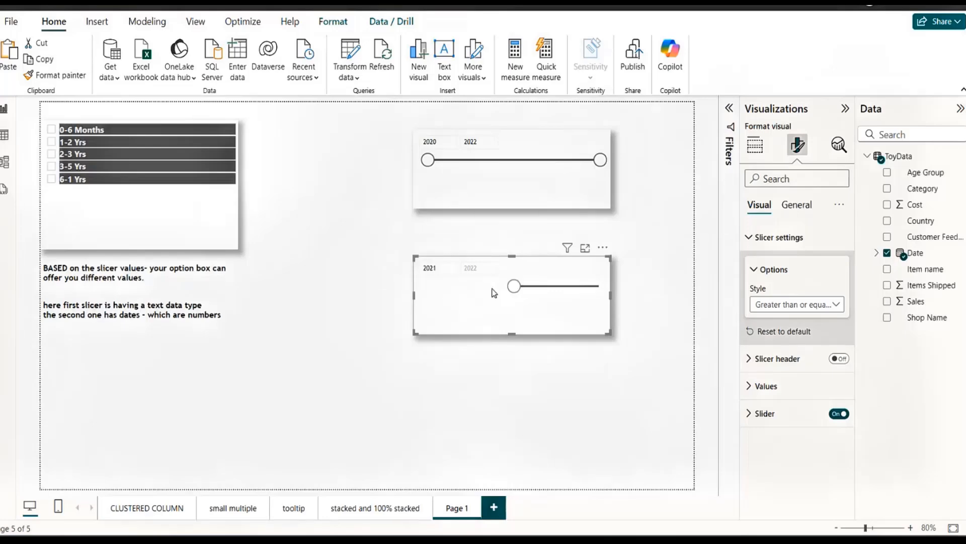
pyautogui.click(434, 269)
pyautogui.moveTo(514, 286); pyautogui.dragTo(446, 294)
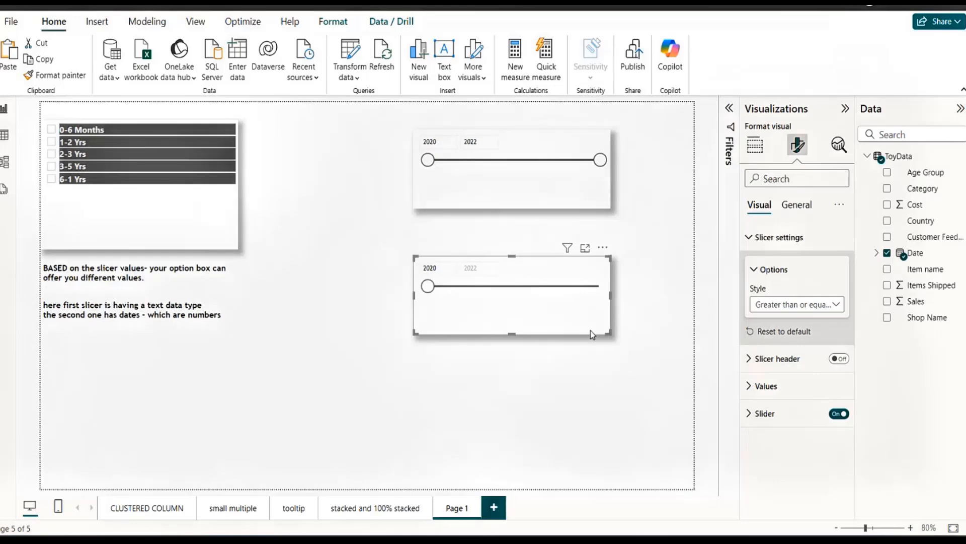
pyautogui.click(841, 309)
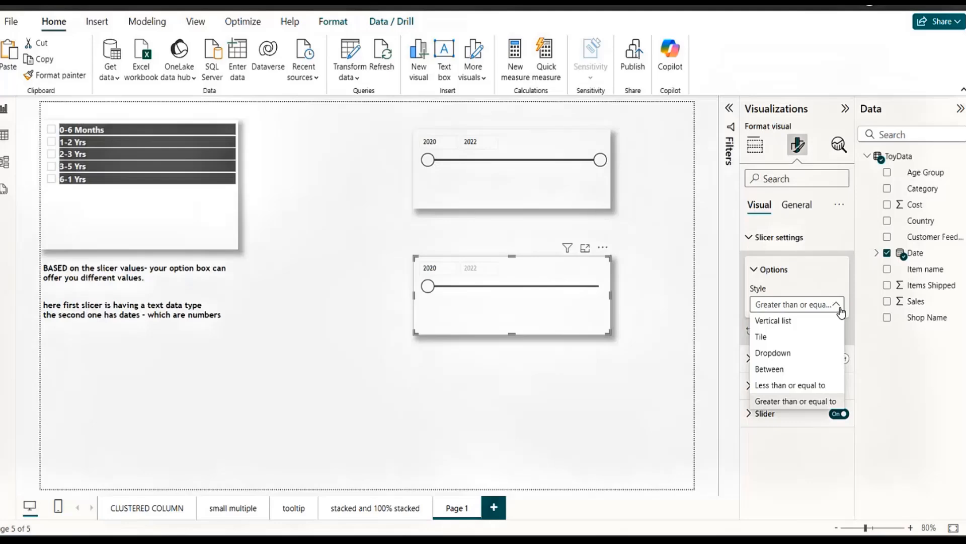
pyautogui.click(222, 227)
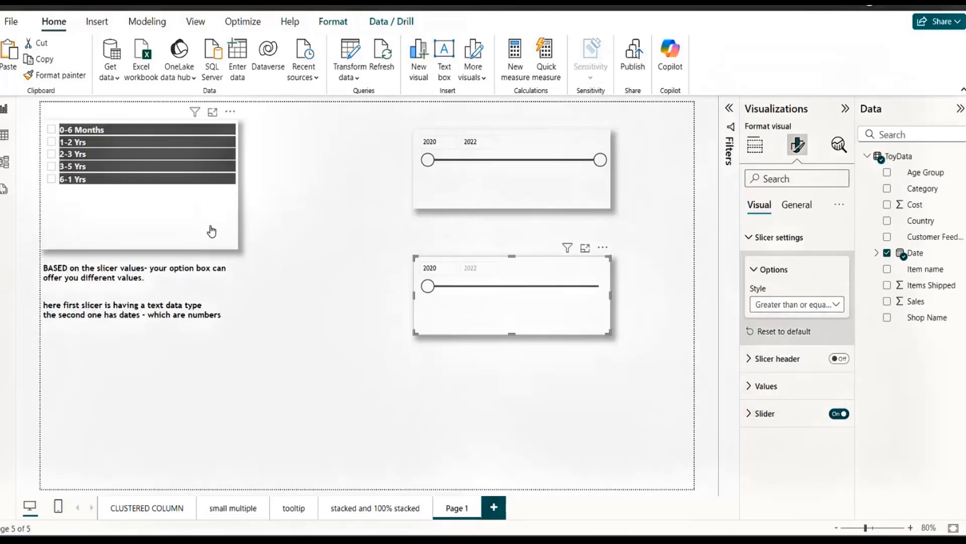
# Select the Age Group slicer to show its field settings, and rename the current report page as slicer.
pyautogui.click(210, 230)
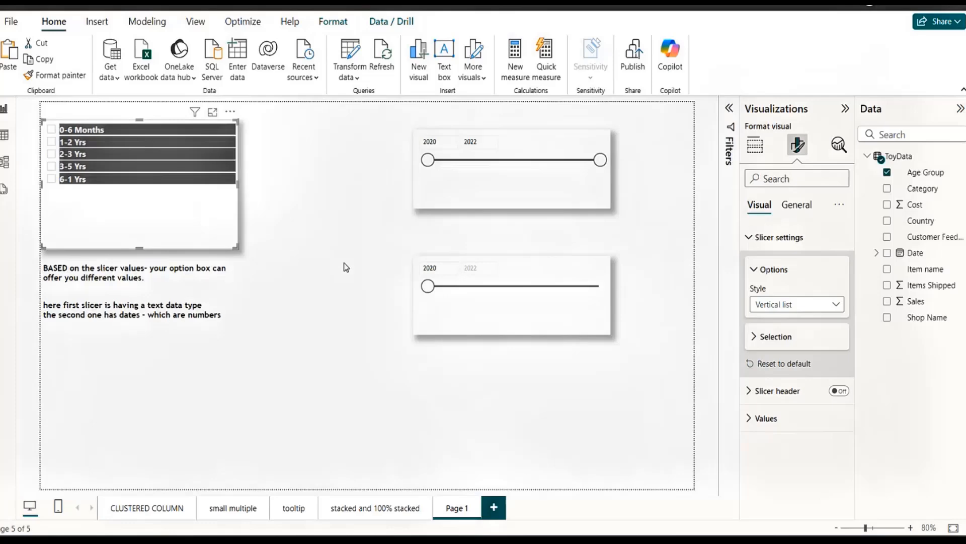
pyautogui.click(754, 145)
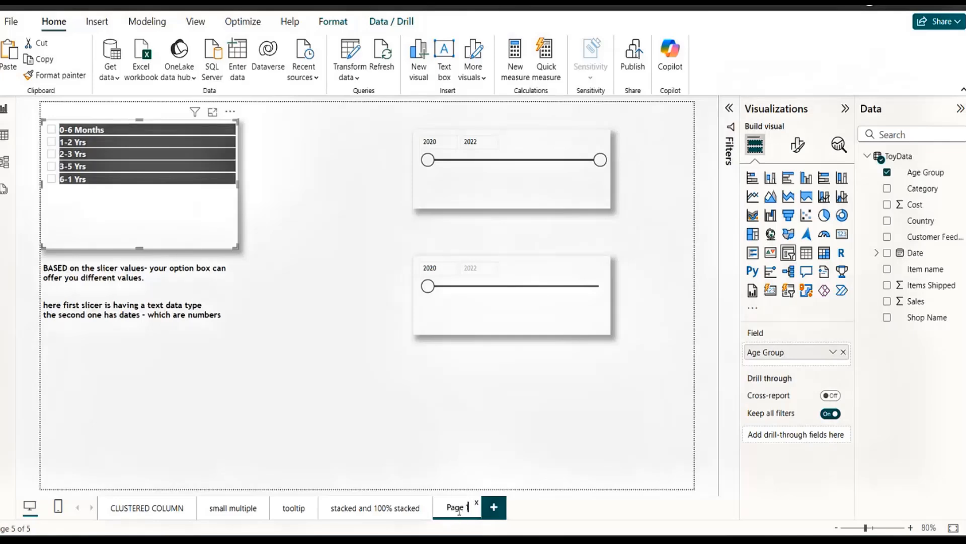
pyautogui.press('BackSpace')
pyautogui.press('BackSpace')
pyautogui.press('BackSpace')
pyautogui.press('BackSpace')
pyautogui.press('BackSpace')
pyautogui.press('BackSpace')
pyautogui.write('slicer')
pyautogui.click(385, 403)
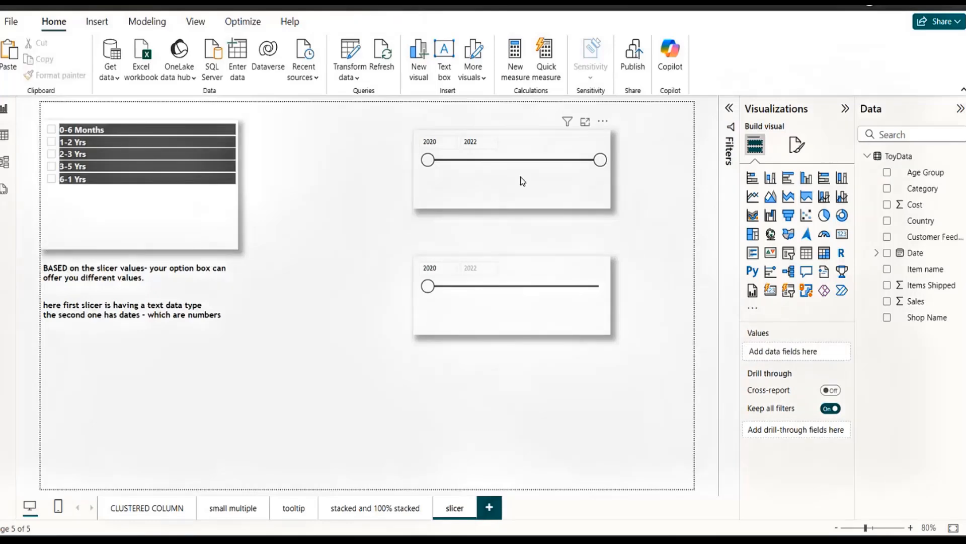
# Move both Year slicers up and slightly to the right to free space below them.
pyautogui.moveTo(520, 179); pyautogui.dragTo(547, 152)
pyautogui.moveTo(530, 260); pyautogui.dragTo(562, 207)
pyautogui.click(411, 372)
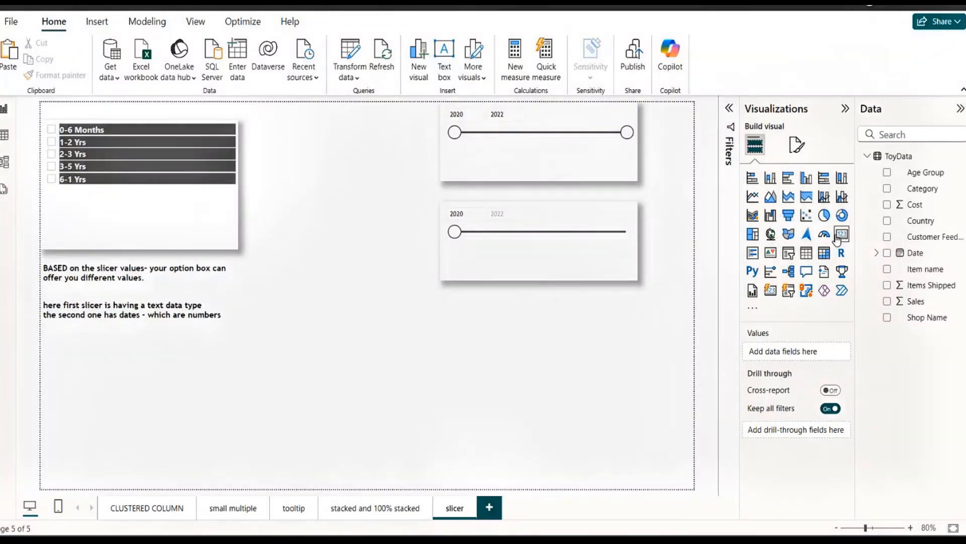
# Add a new slicer below the two Year slicers, with Category as its first field and Age Group as its second.
pyautogui.click(788, 253)
pyautogui.moveTo(221, 424); pyautogui.dragTo(615, 336)
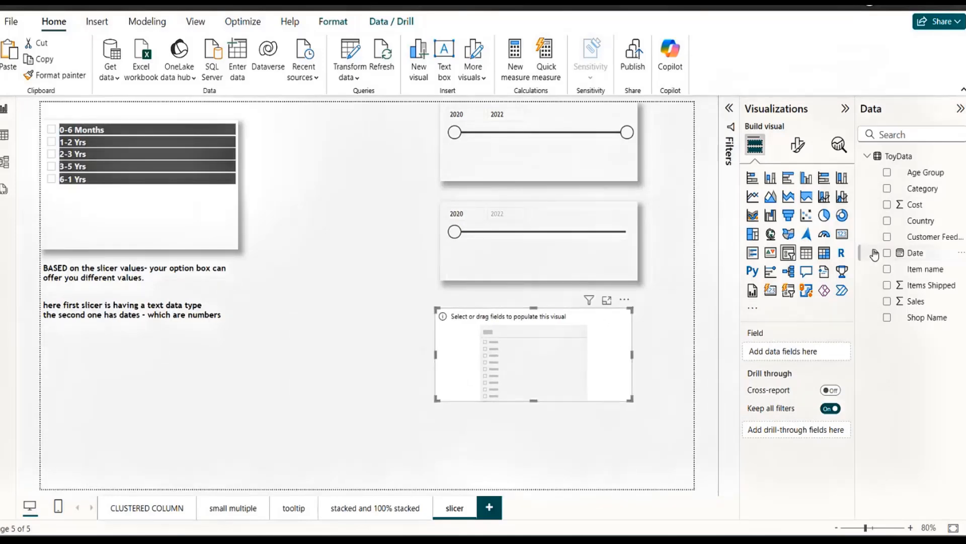
pyautogui.moveTo(924, 189); pyautogui.dragTo(788, 357)
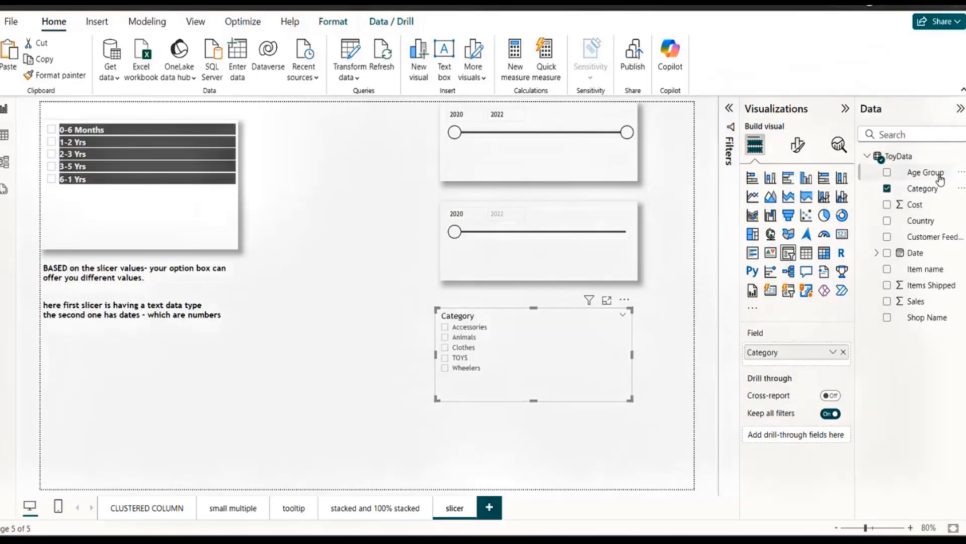
pyautogui.moveTo(925, 174); pyautogui.dragTo(815, 370)
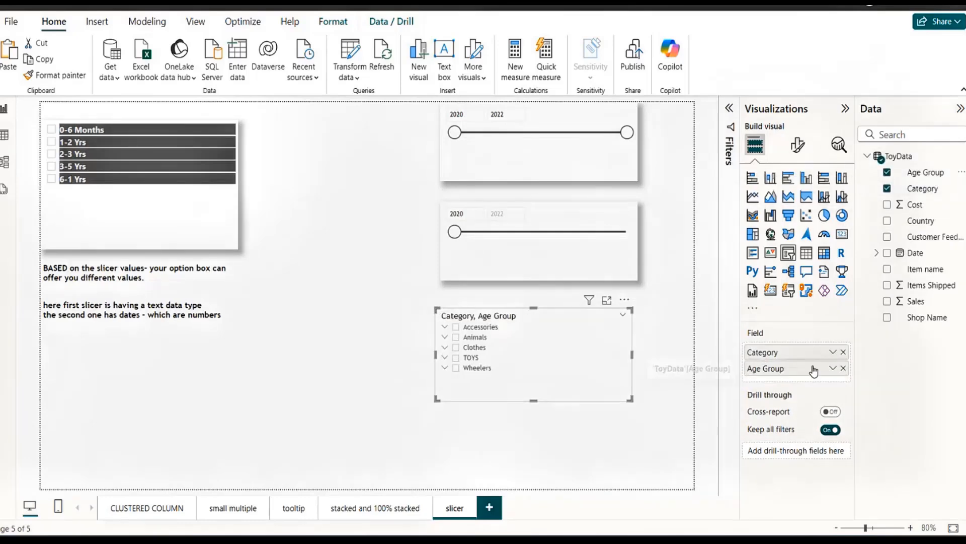
# Expand Accessories in the new slicer, select the whole category, and deselect 1-2 Yrs, 2-3 Yrs and 6-1 Yrs.
pyautogui.click(444, 328)
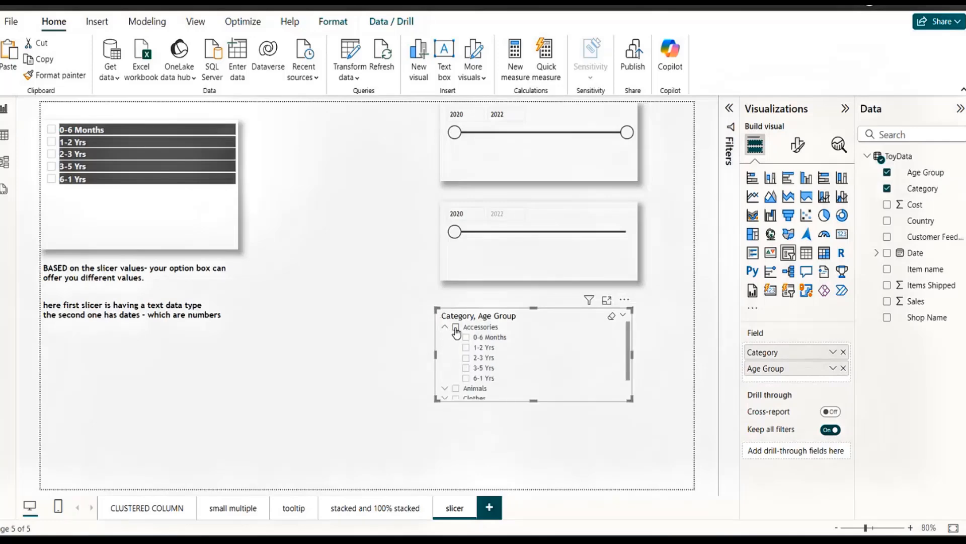
pyautogui.click(456, 327)
pyautogui.click(466, 349)
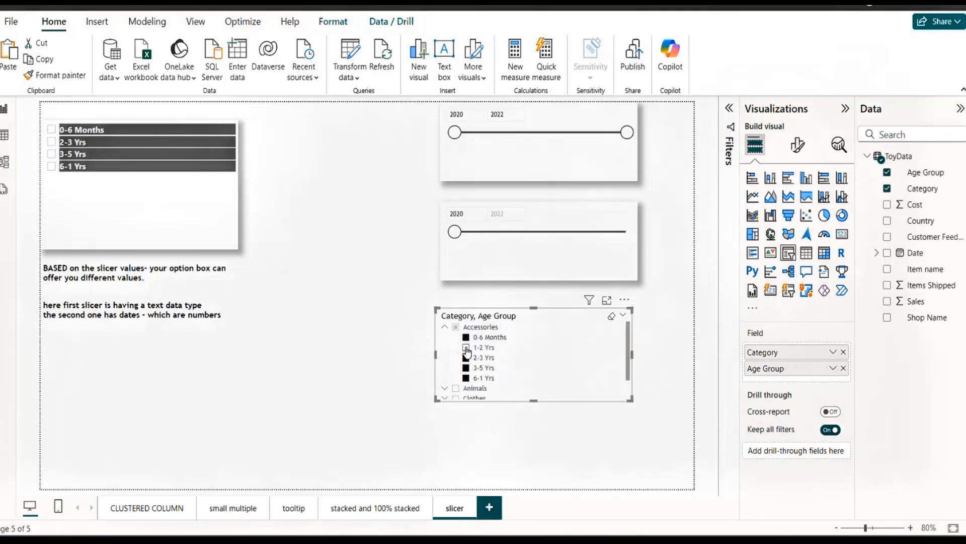
pyautogui.click(466, 358)
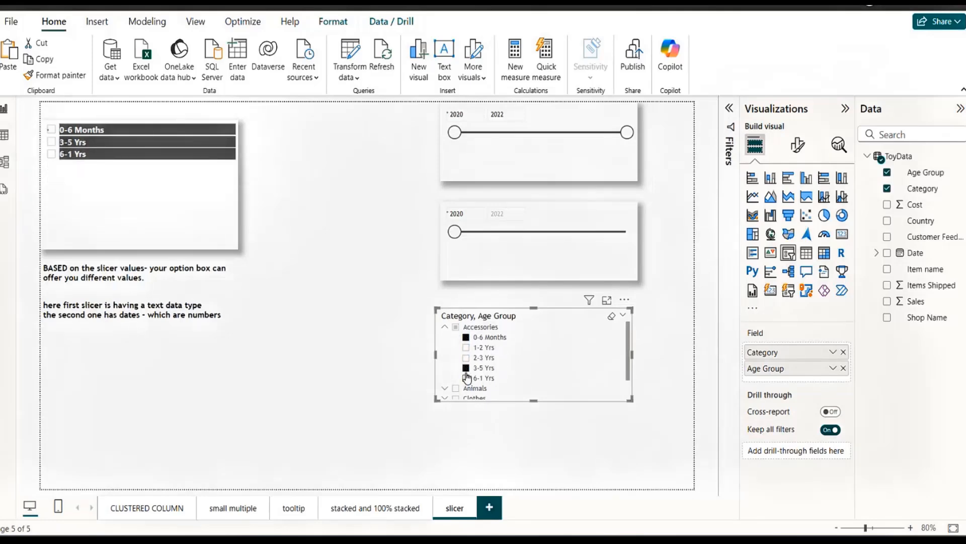
pyautogui.click(466, 377)
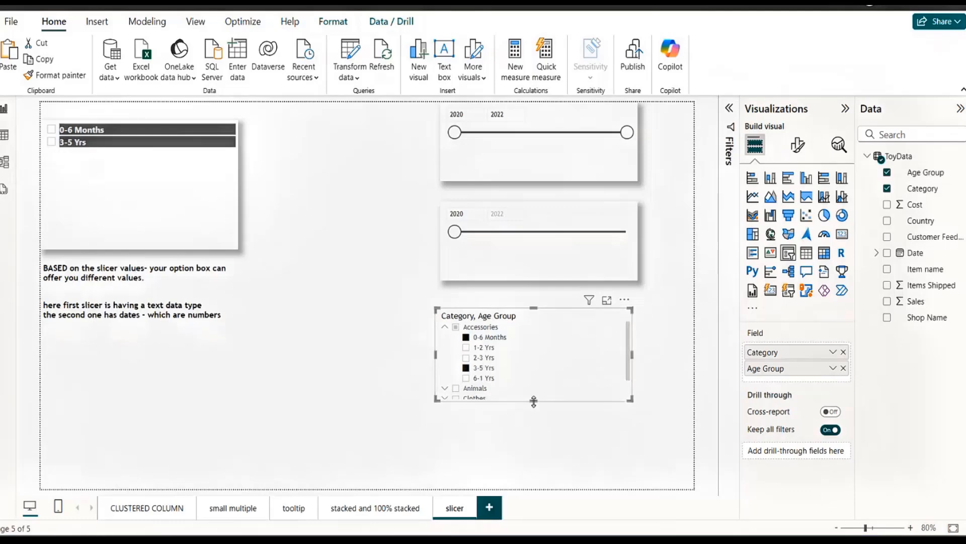
# Make the Category and Age Group slicer taller and review which slicer styles it offers.
pyautogui.moveTo(534, 401); pyautogui.dragTo(534, 434)
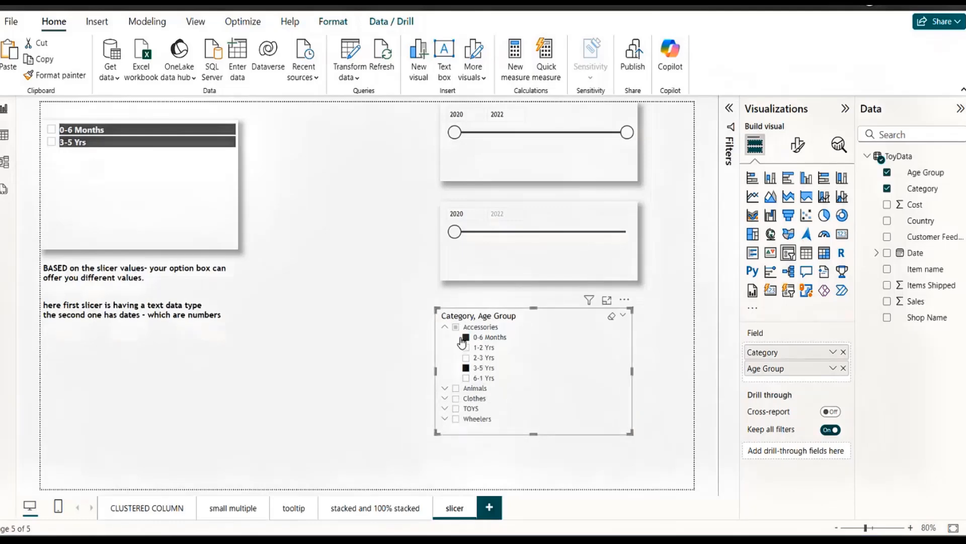
pyautogui.click(799, 147)
pyautogui.click(780, 241)
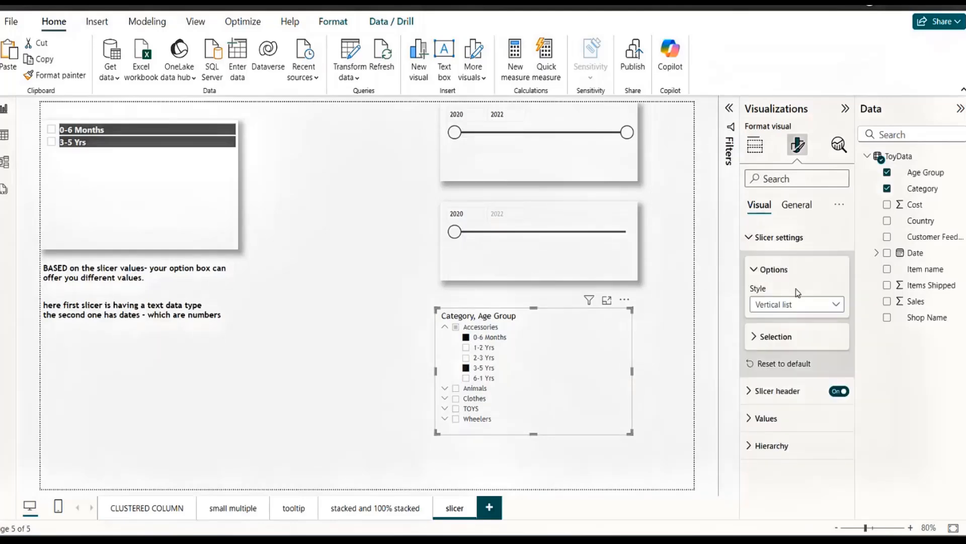
pyautogui.click(836, 304)
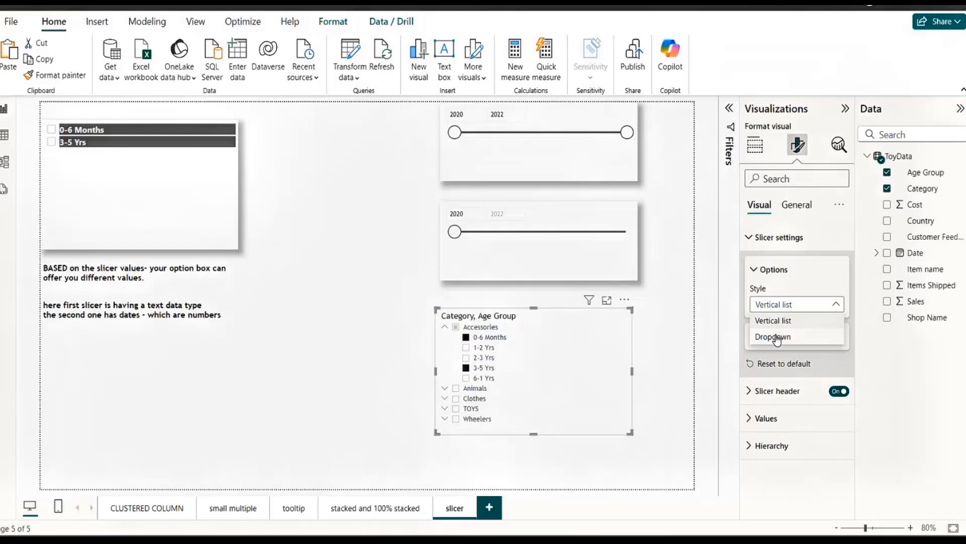
pyautogui.click(664, 333)
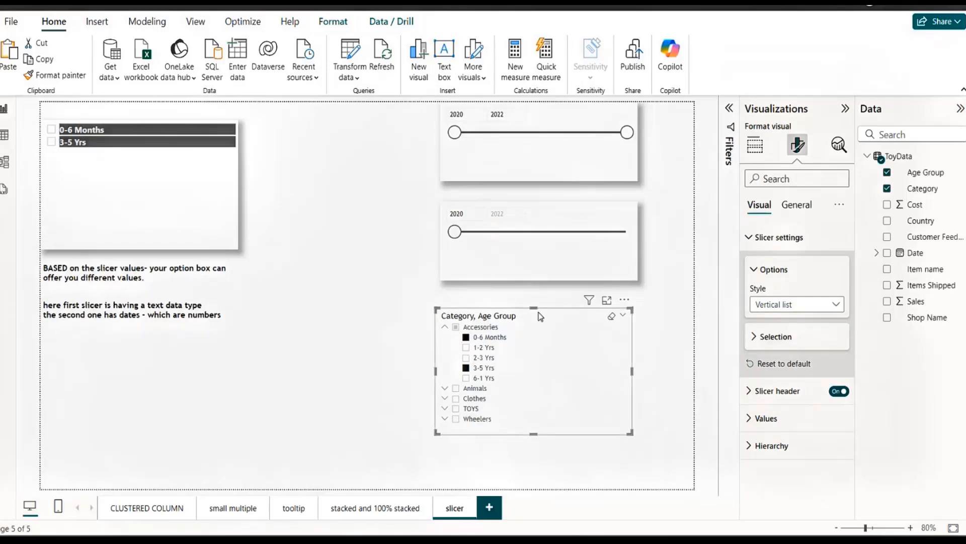
# Add Date to the hierarchical slicer's fields and remove Category and Age Group from it.
pyautogui.click(755, 145)
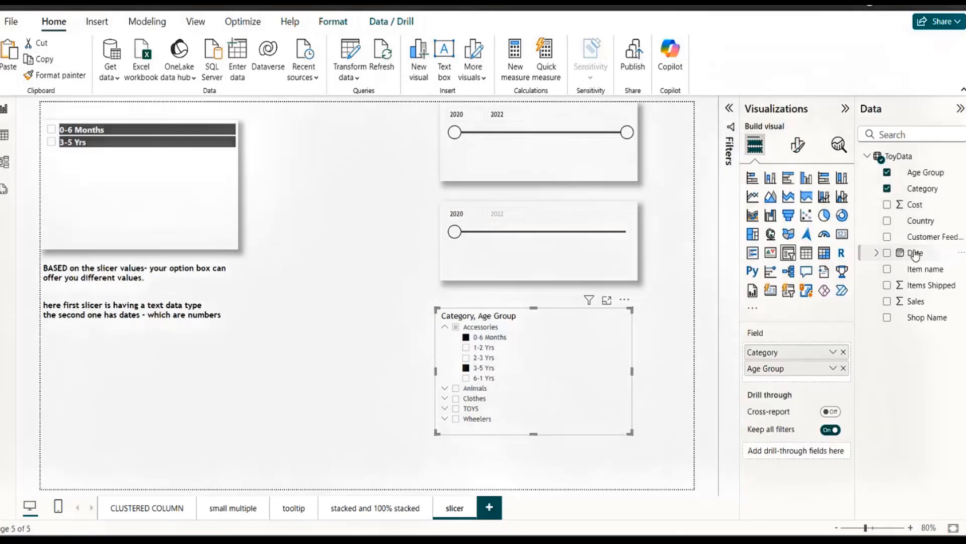
pyautogui.moveTo(916, 255); pyautogui.dragTo(800, 349)
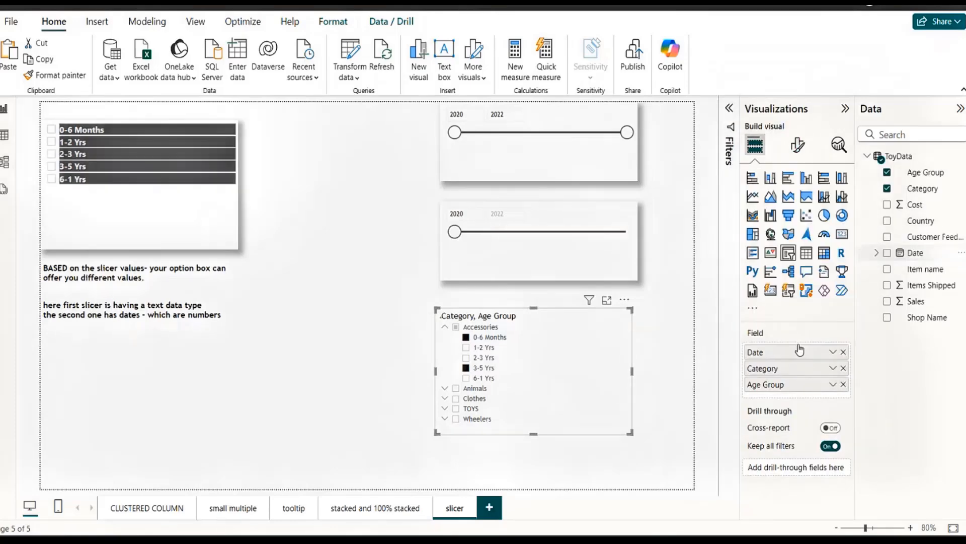
pyautogui.click(835, 372)
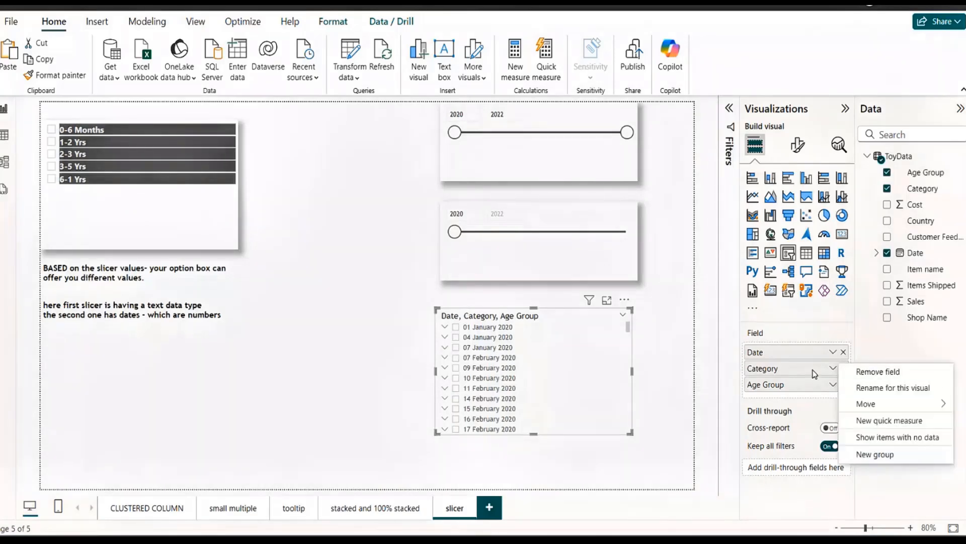
pyautogui.click(834, 372)
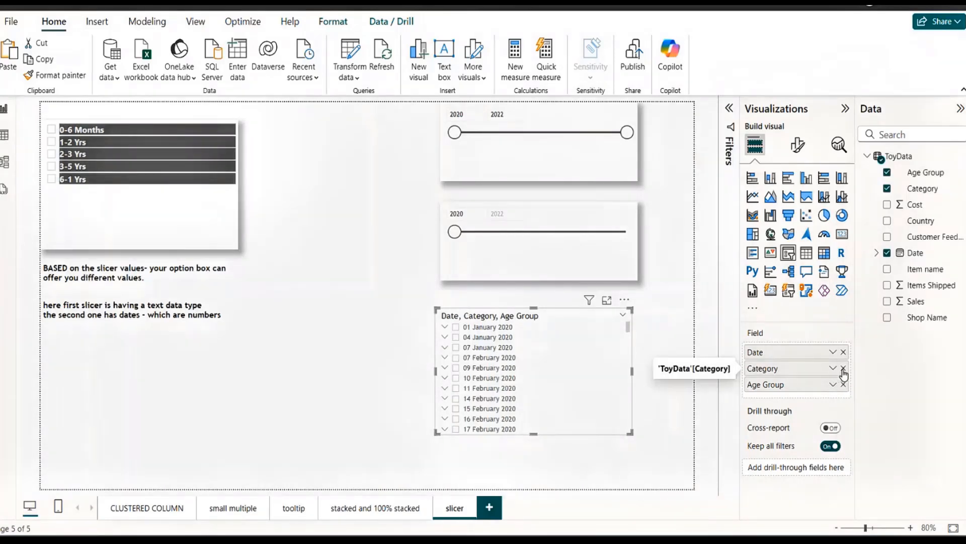
pyautogui.click(844, 374)
pyautogui.click(844, 373)
# Switch the slicer's Date field to Date Hierarchy, keep only the Year and Quarter levels, and expand 2020.
pyautogui.click(833, 352)
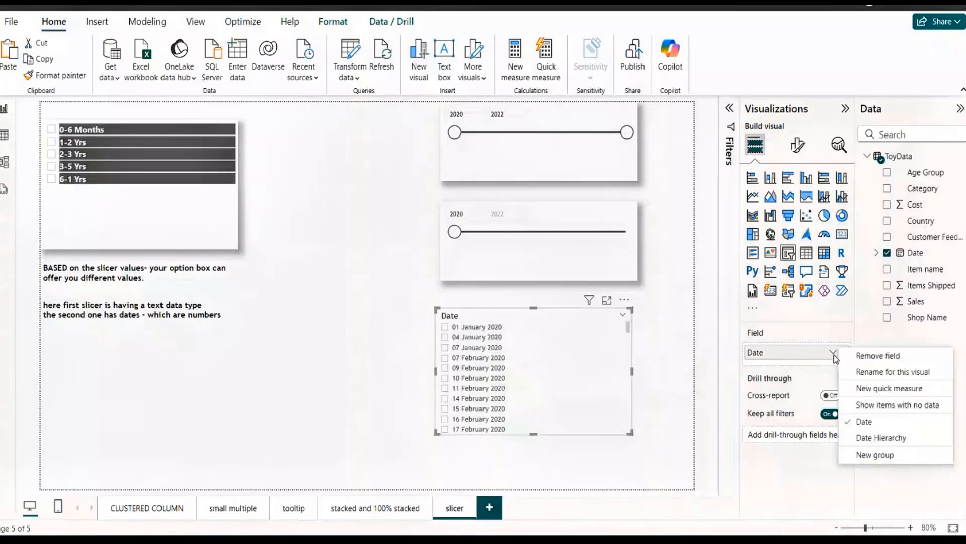
pyautogui.click(884, 437)
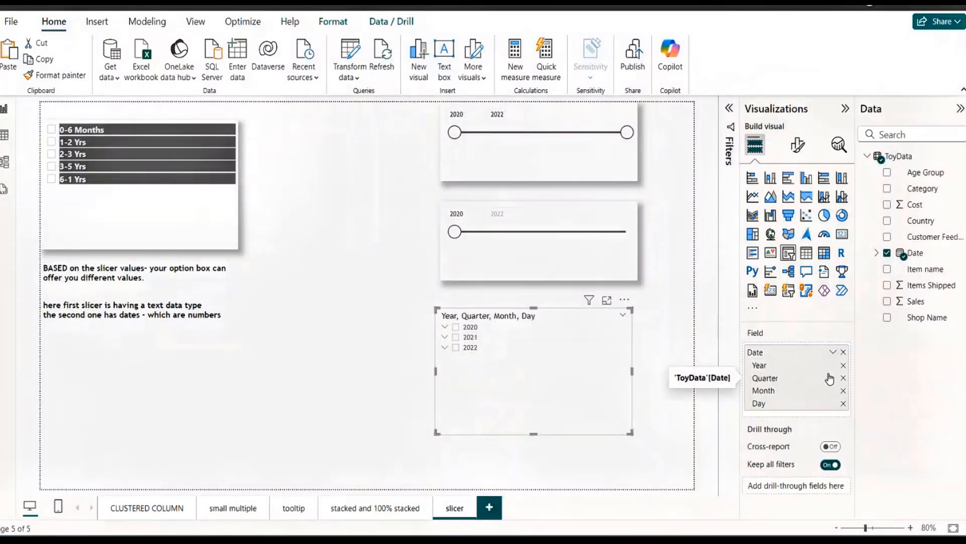
pyautogui.click(843, 391)
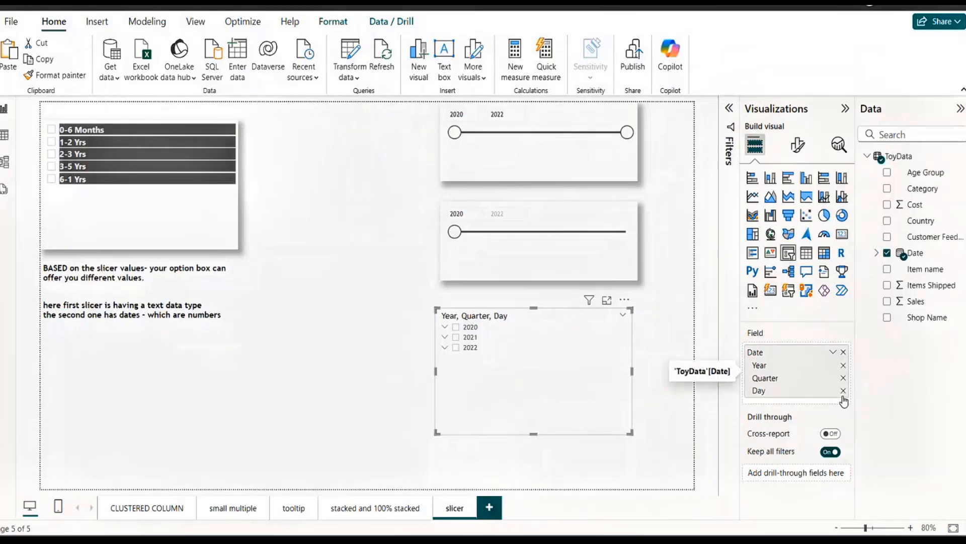
pyautogui.click(844, 391)
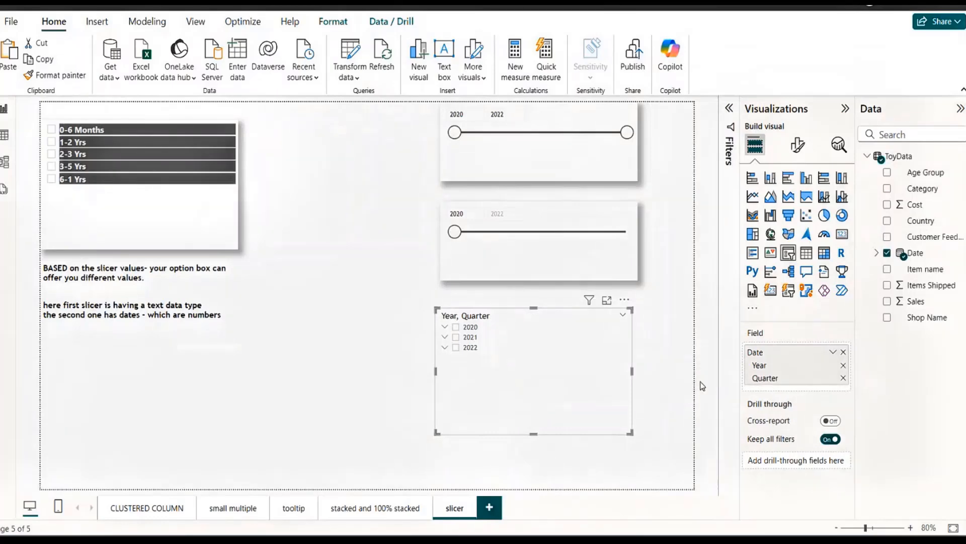
pyautogui.click(445, 327)
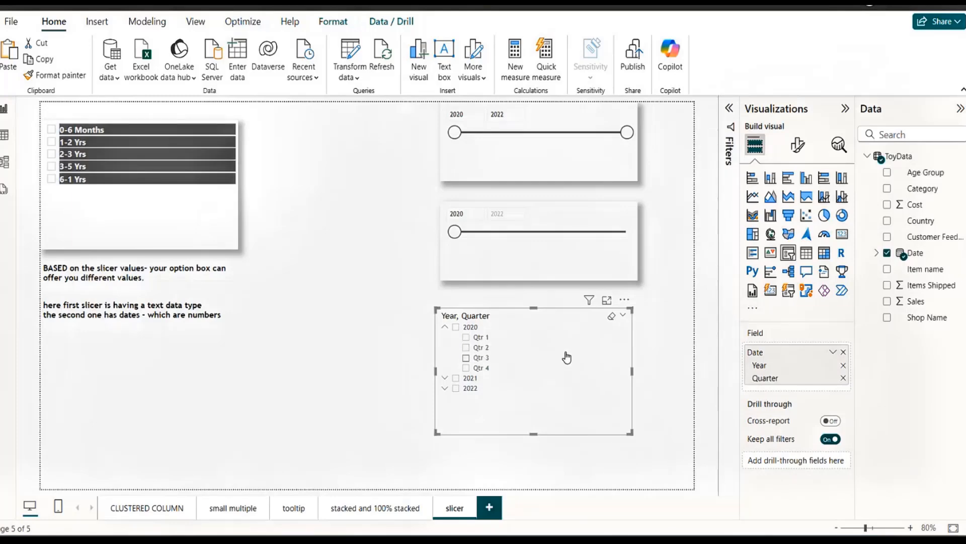
pyautogui.click(292, 347)
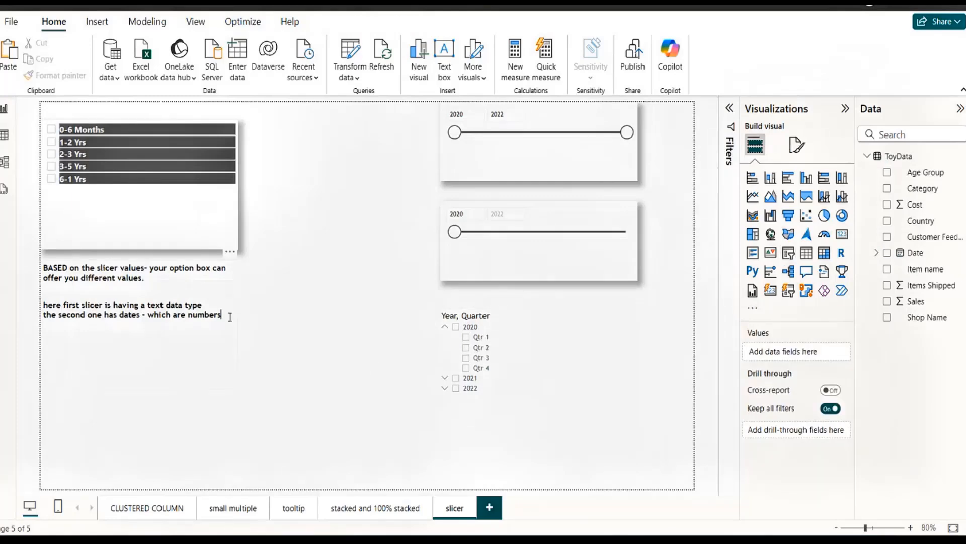
# Add the line "we can have several levels in one slicer also" at the end of the explanatory text box.
pyautogui.click(230, 317)
pyautogui.press('Return')
pyautogui.write('we can hve')
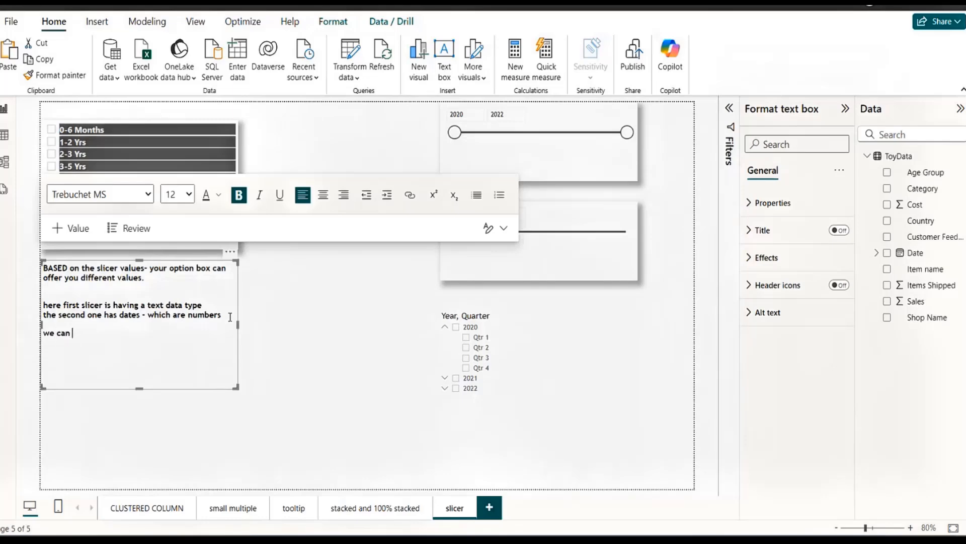
pyautogui.press('BackSpace')
pyautogui.press('BackSpace')
pyautogui.press('BackSpace')
pyautogui.write('ave se')
pyautogui.write('veral levels')
pyautogui.write(' in ')
pyautogui.write('one slicer al')
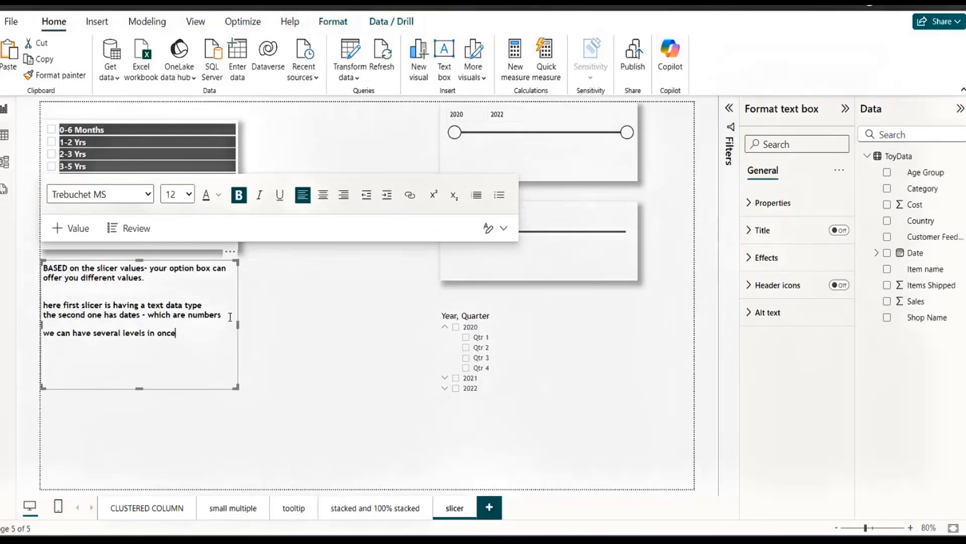
pyautogui.write('so')
pyautogui.click(249, 319)
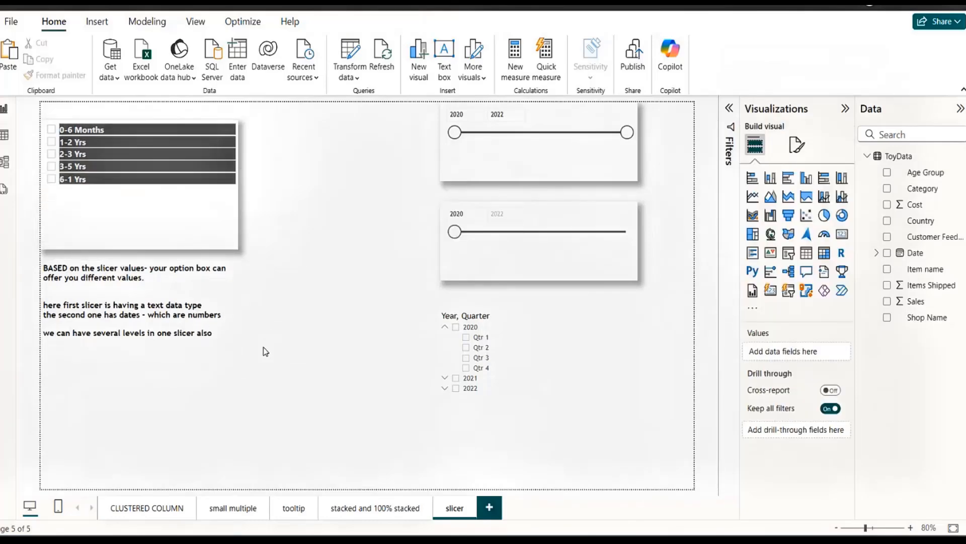